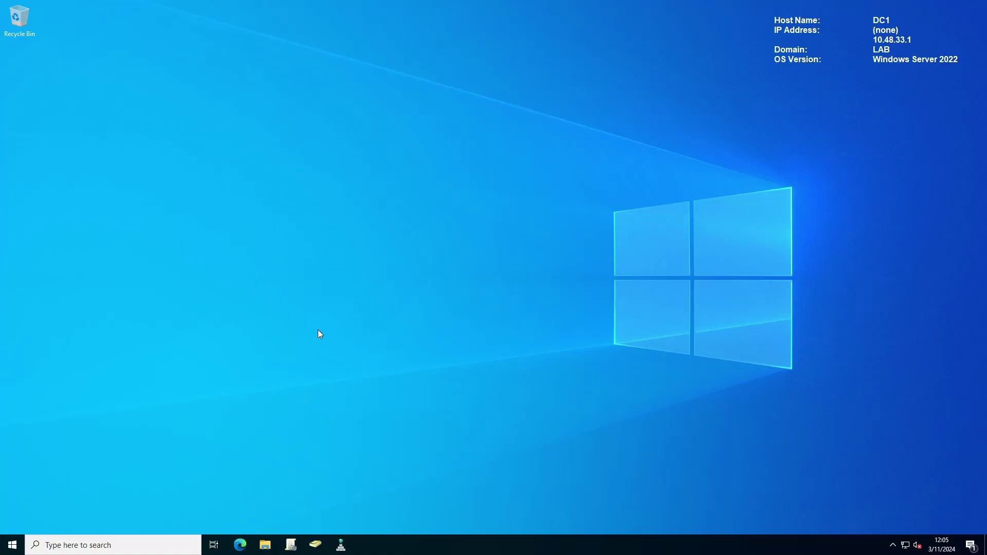
Step: Load admin.microsoft.com and go to Setup, scrolling down to the Sign-in and security guides
{"action": "type", "text": "admi"}
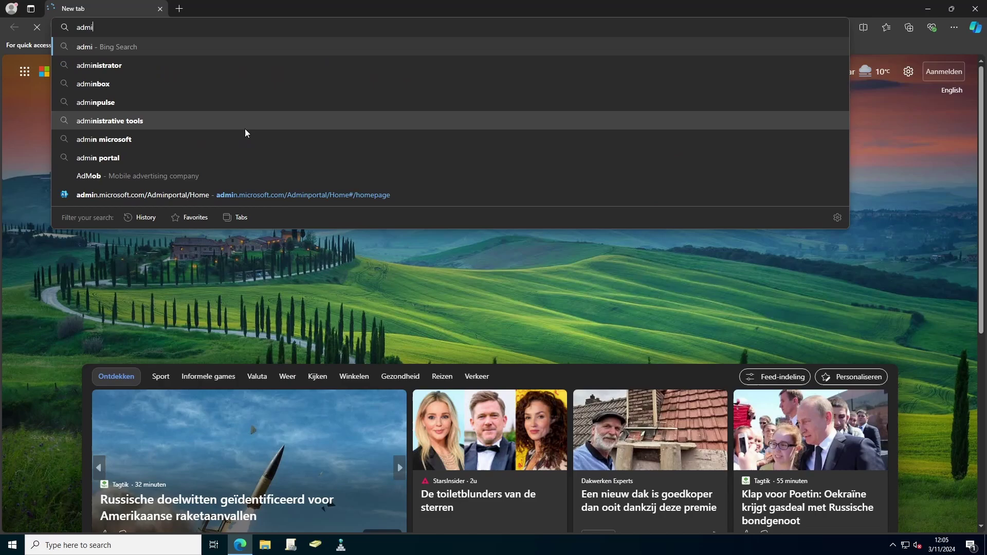
{"action": "type", "text": "n.microsoft"}
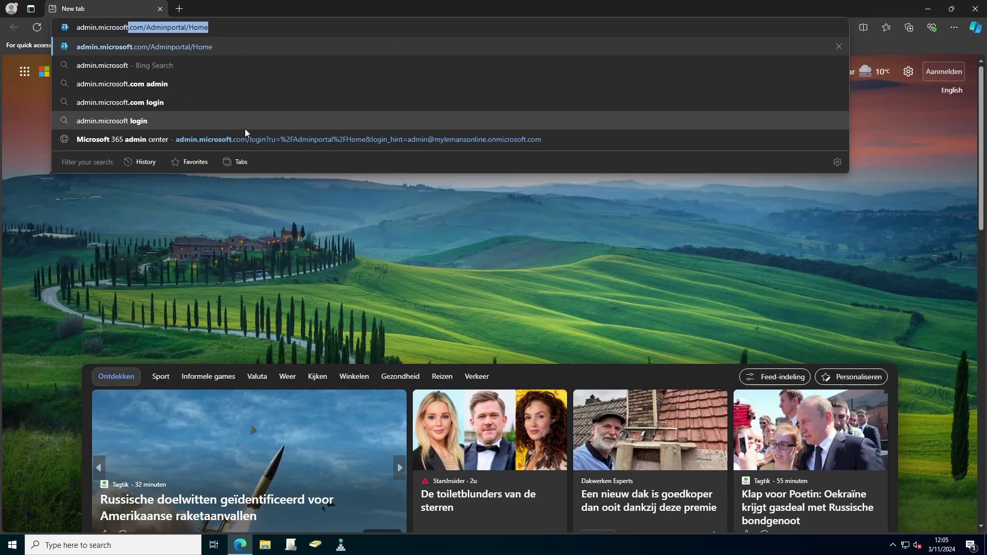
{"action": "type", "text": ".com"}
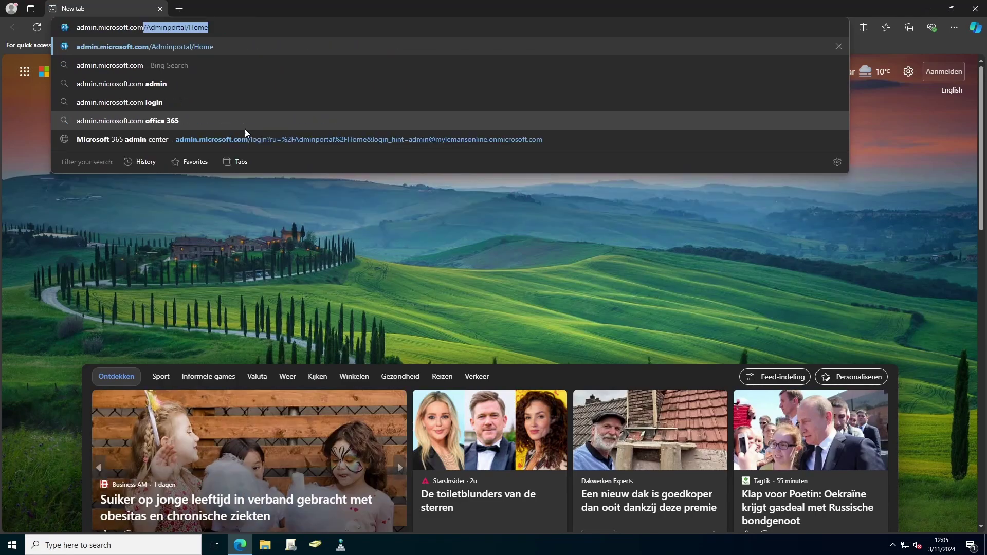
{"action": "key", "text": "Delete"}
{"action": "key", "text": "Return"}
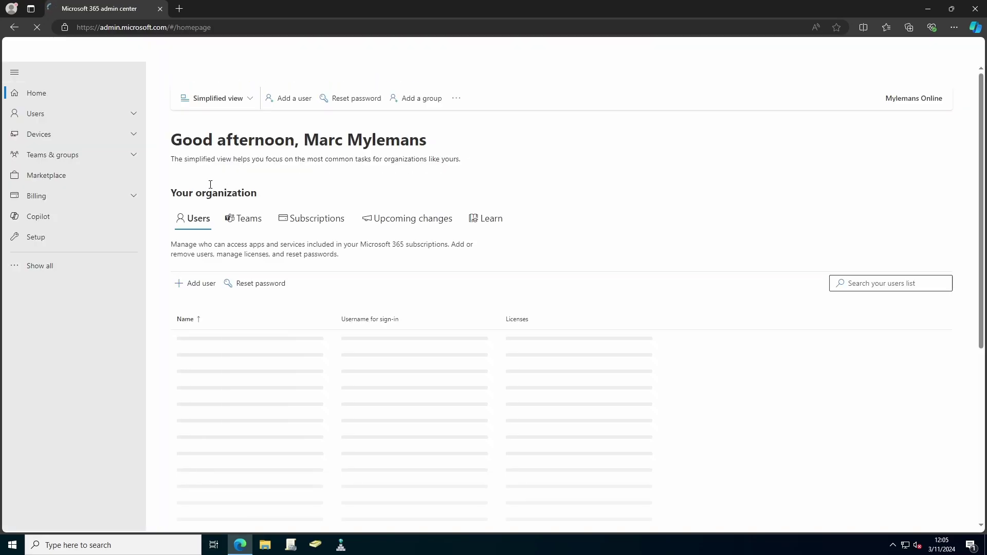
{"action": "left_click", "coordinate": [35, 266]}
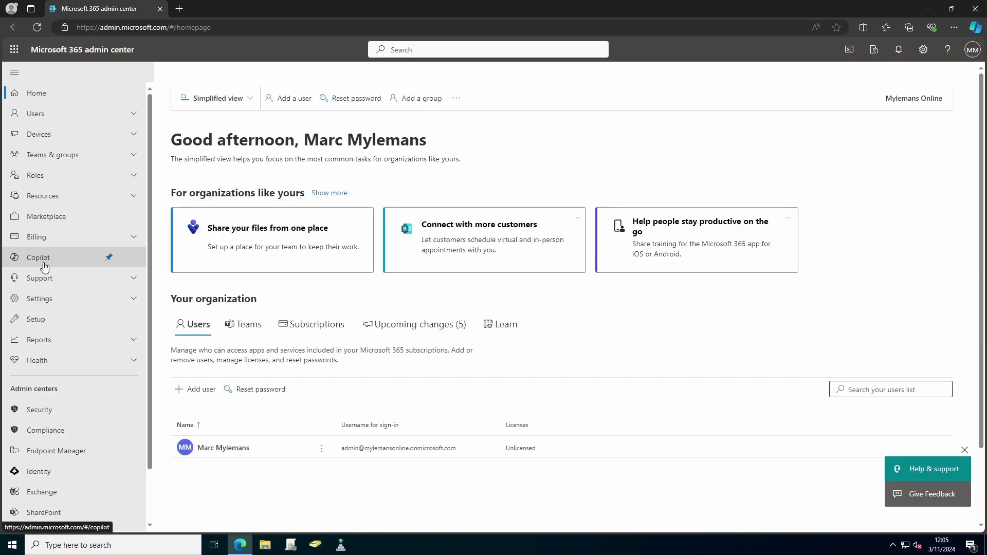
{"action": "left_click", "coordinate": [46, 316]}
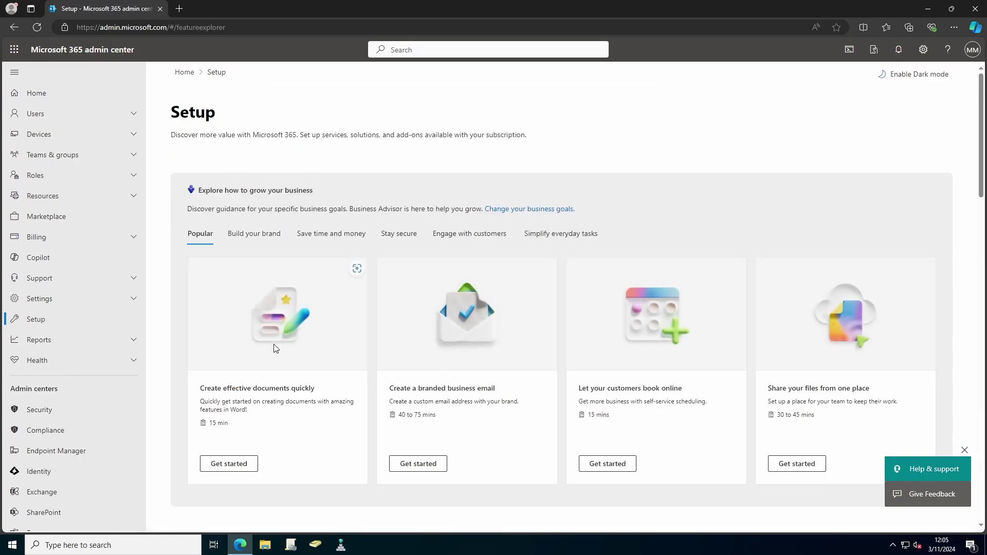
{"action": "scroll", "coordinate": [275, 352], "scroll_direction": "down", "scroll_amount": 2}
{"action": "scroll", "coordinate": [277, 357], "scroll_direction": "down", "scroll_amount": 6}
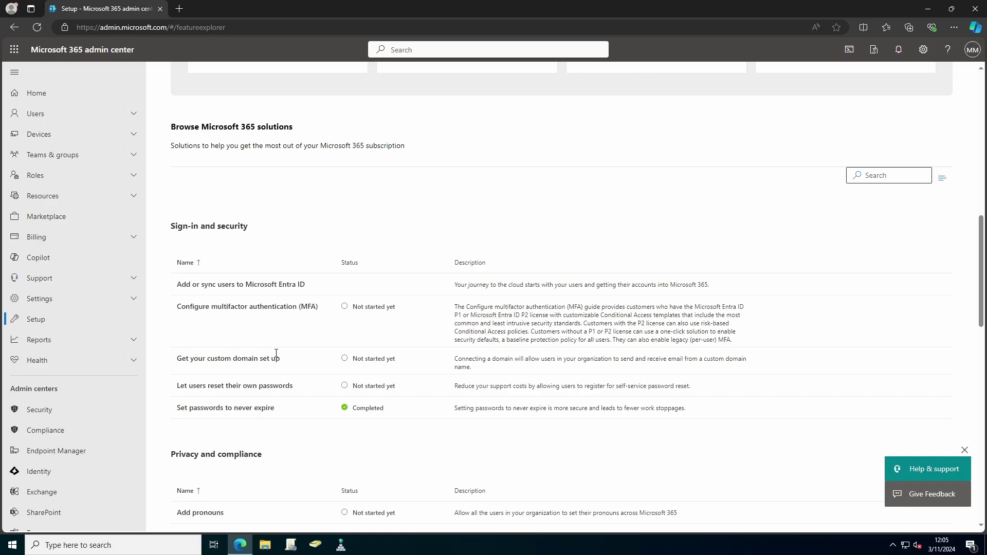
{"action": "scroll", "coordinate": [276, 358], "scroll_direction": "down", "scroll_amount": 1}
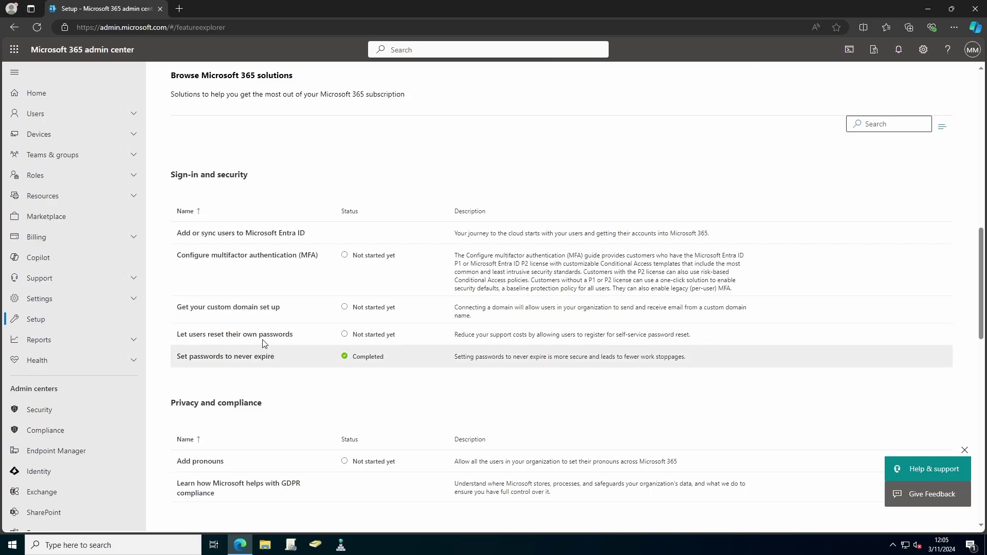
Step: Start the custom domain guide and submit lab.mylemans.online as the domain
{"action": "left_click", "coordinate": [228, 311]}
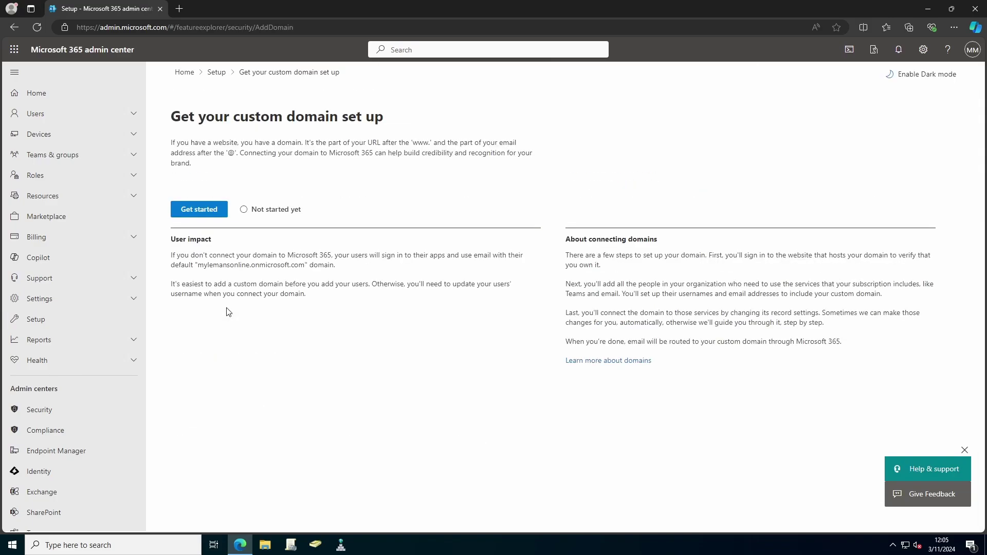
{"action": "left_click", "coordinate": [194, 216]}
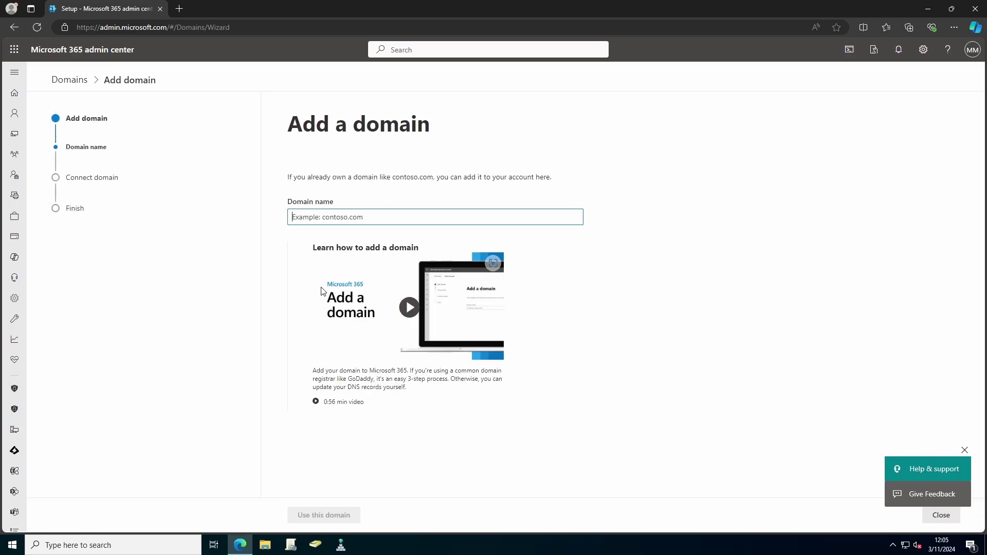
{"action": "type", "text": "l"}
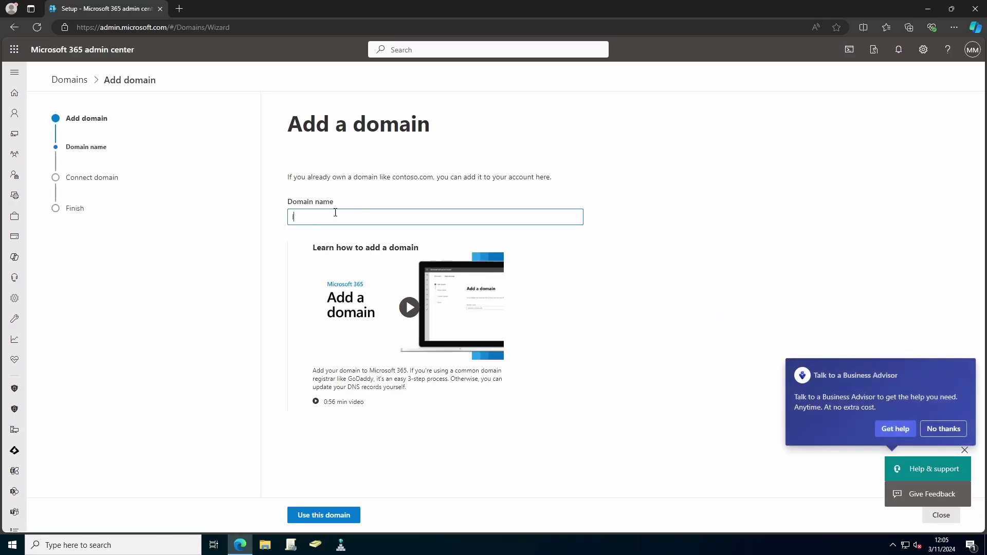
{"action": "type", "text": "ab.mylemans.online"}
{"action": "left_click", "coordinate": [318, 514]}
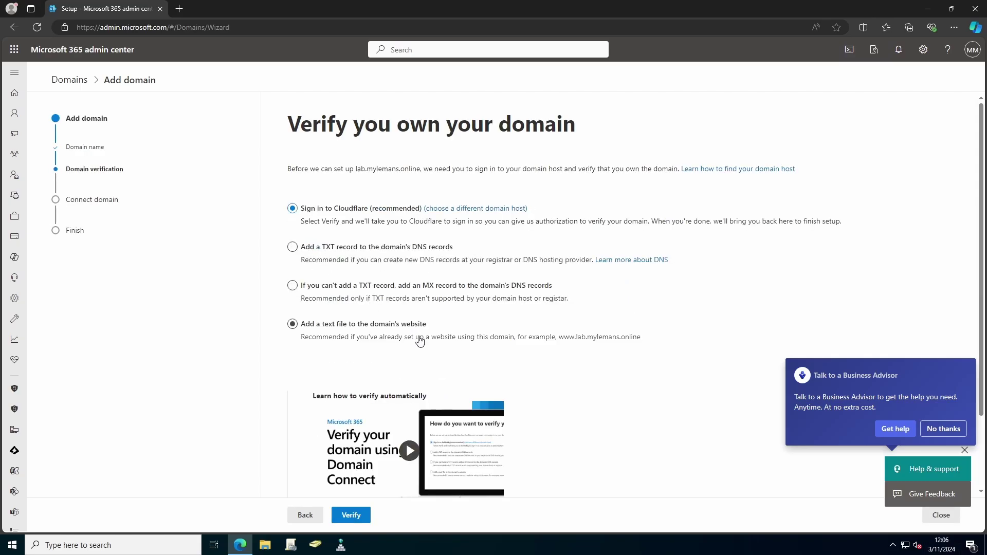
Step: Choose TXT-record verification and verify ownership of the domain
{"action": "left_click", "coordinate": [353, 254]}
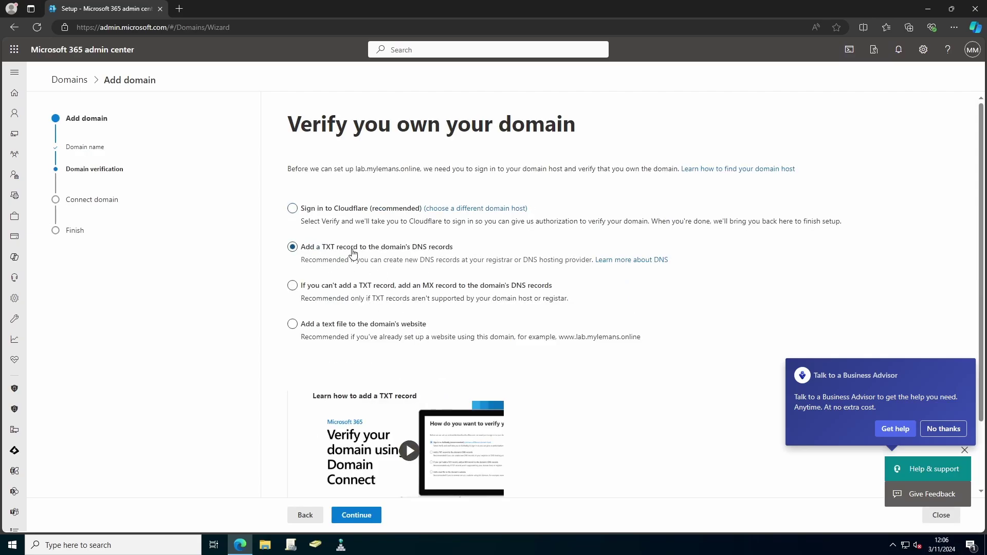
{"action": "left_click", "coordinate": [353, 517]}
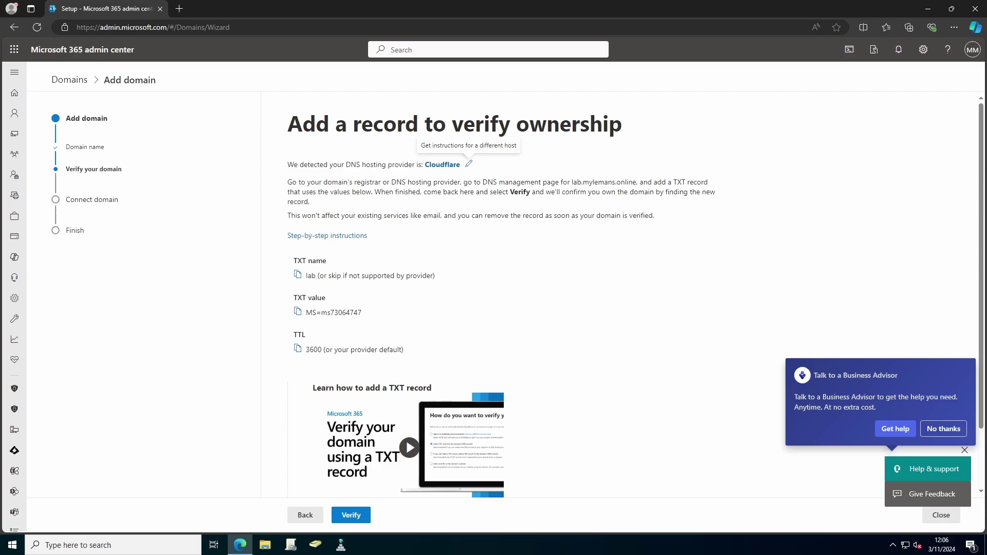
{"action": "left_click", "coordinate": [351, 515]}
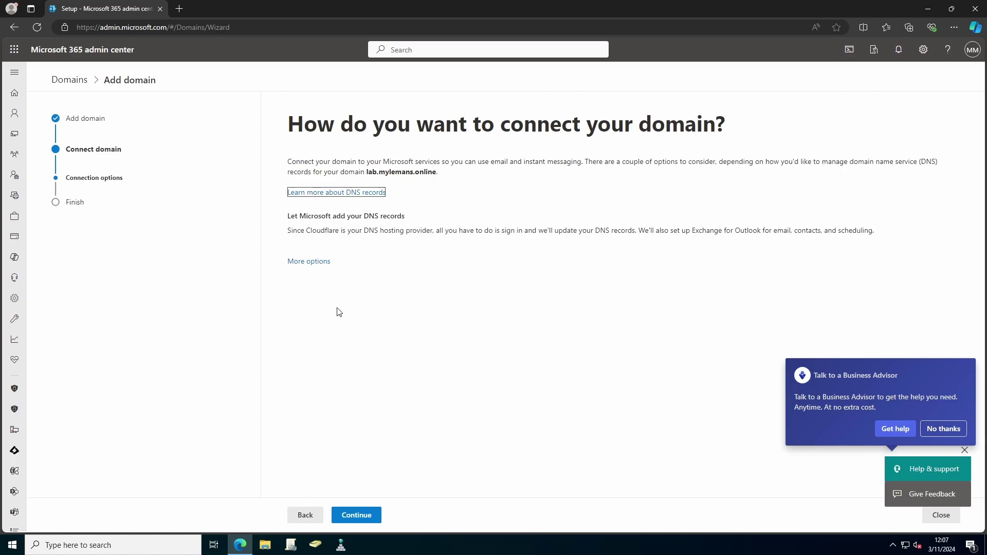
Step: Choose 'Add your own DNS records' and dismiss the Business Advisor offer
{"action": "left_click", "coordinate": [309, 261]}
{"action": "left_click", "coordinate": [349, 257]}
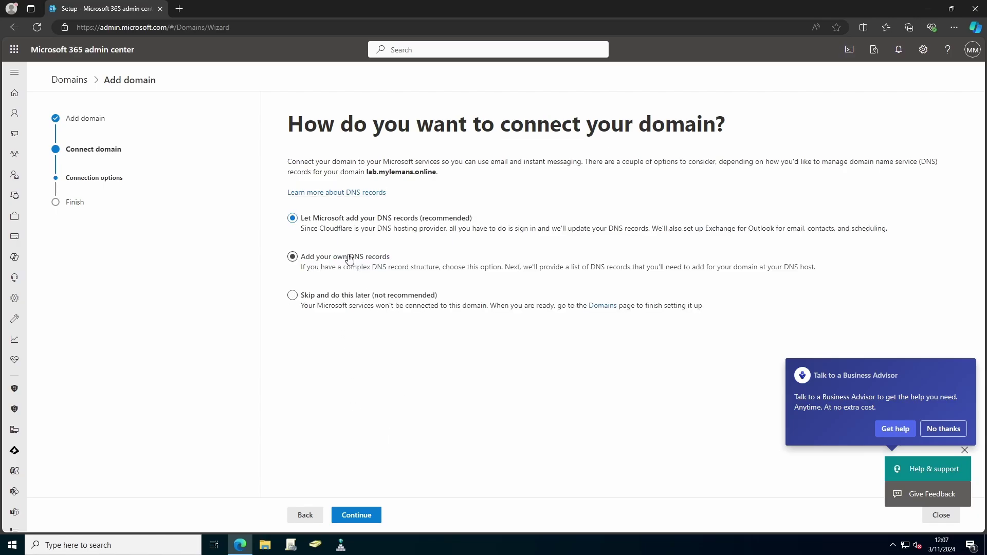
{"action": "left_click", "coordinate": [367, 517]}
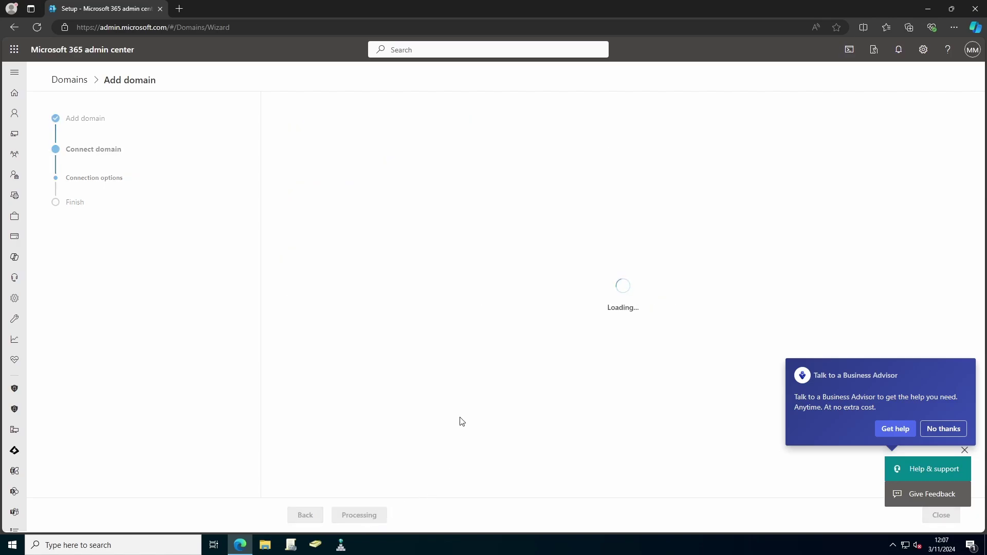
{"action": "left_click", "coordinate": [943, 429]}
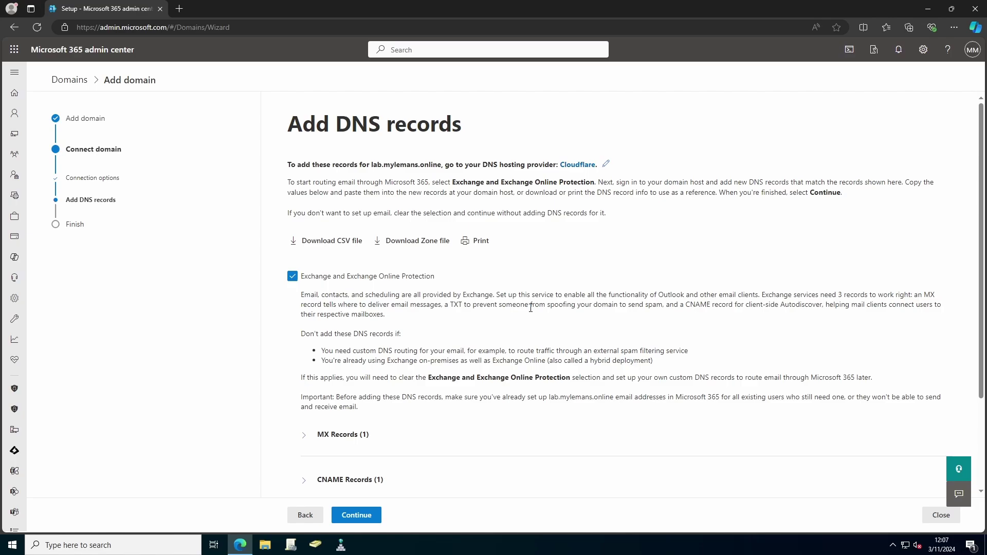
Step: Include DKIM, Intune and Skype for Business records and finish the wizard
{"action": "scroll", "coordinate": [530, 308], "scroll_direction": "down", "scroll_amount": 3}
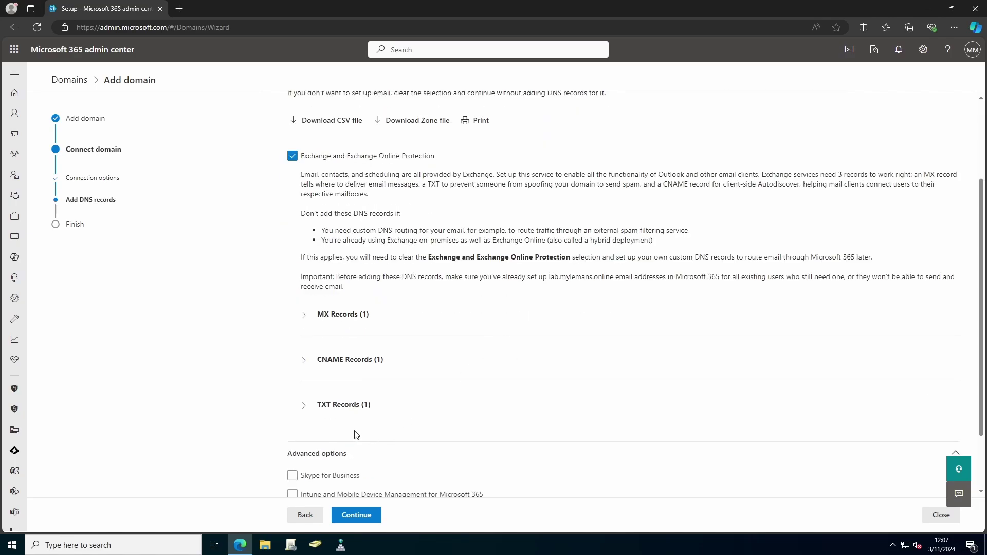
{"action": "scroll", "coordinate": [356, 436], "scroll_direction": "down", "scroll_amount": 2}
{"action": "left_click", "coordinate": [324, 438]}
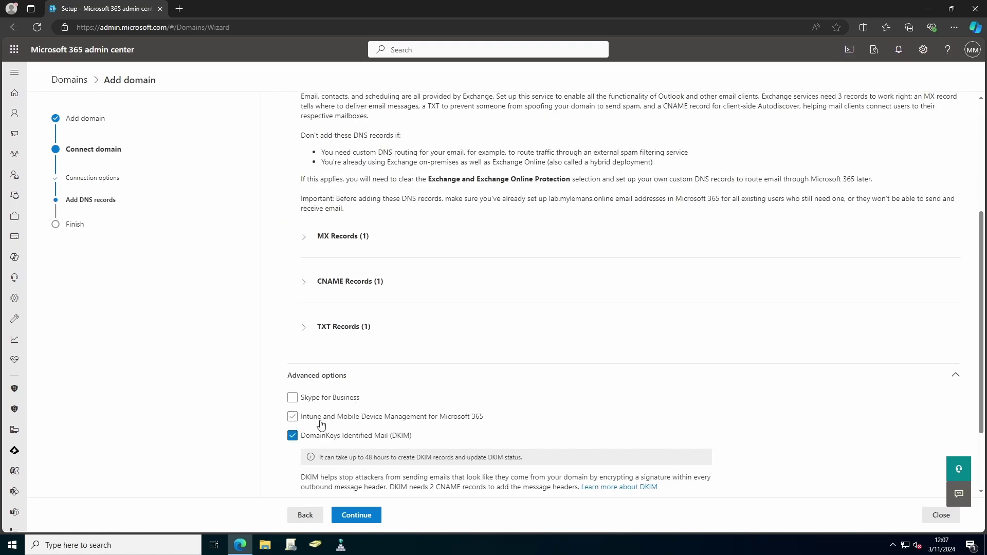
{"action": "left_click", "coordinate": [322, 419]}
{"action": "left_click", "coordinate": [320, 399]}
{"action": "scroll", "coordinate": [382, 408], "scroll_direction": "down", "scroll_amount": 5}
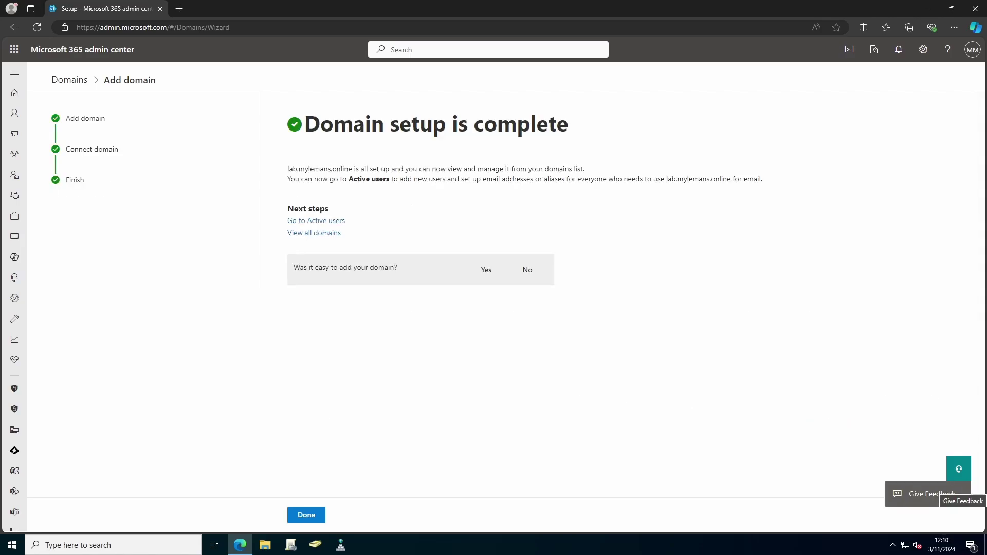
{"action": "left_click", "coordinate": [315, 514]}
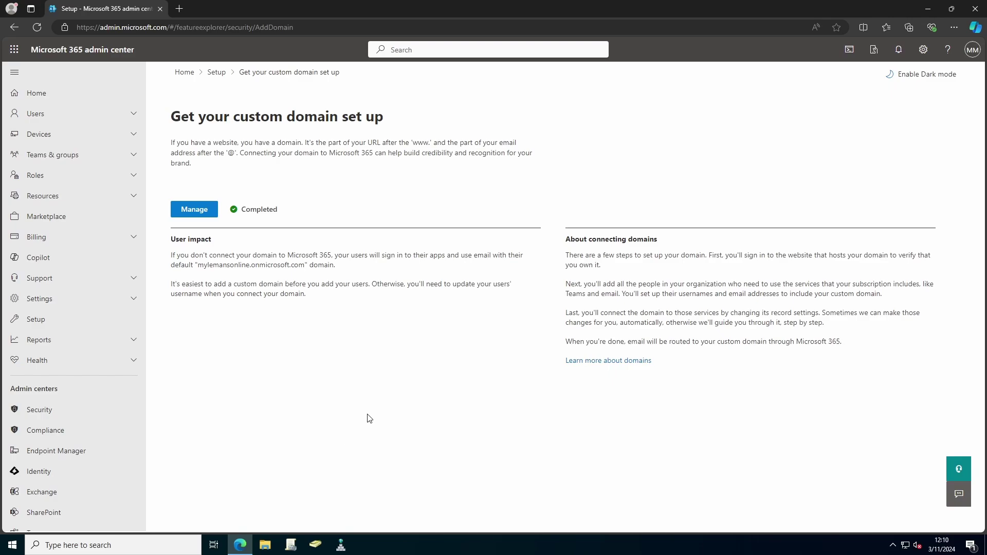
Step: Start the 'Add or sync users to Microsoft Entra ID' guide from Setup
{"action": "left_click", "coordinate": [216, 75]}
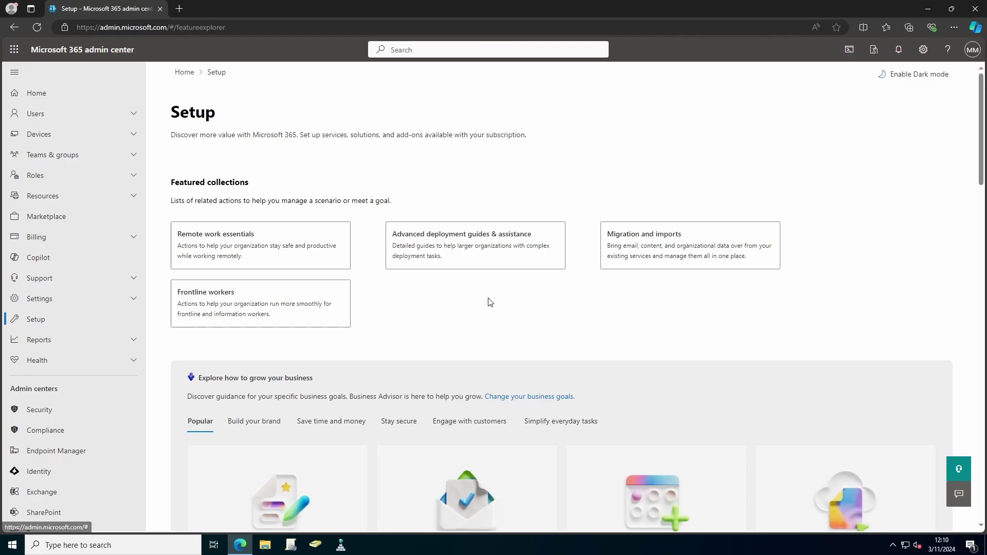
{"action": "scroll", "coordinate": [509, 341], "scroll_direction": "down", "scroll_amount": 2}
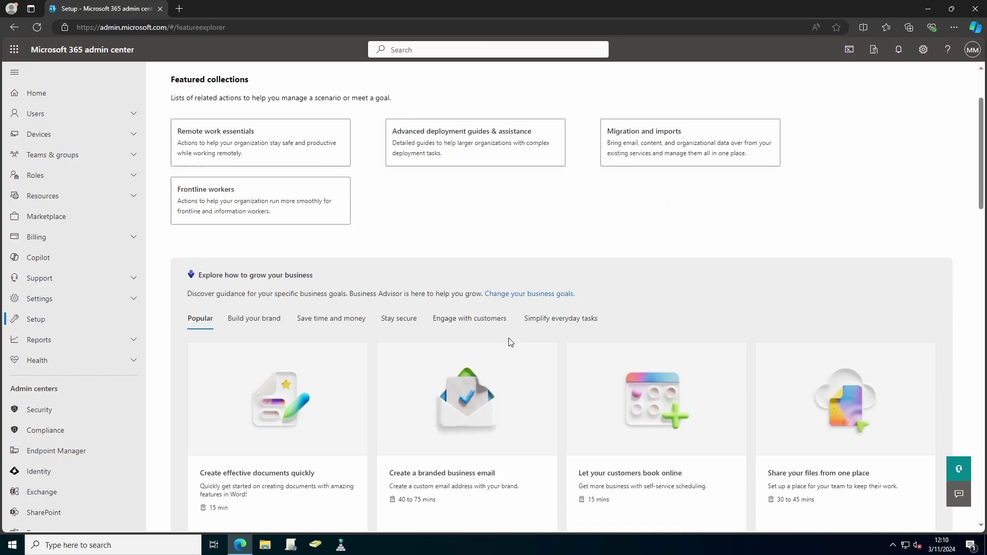
{"action": "scroll", "coordinate": [510, 342], "scroll_direction": "down", "scroll_amount": 10}
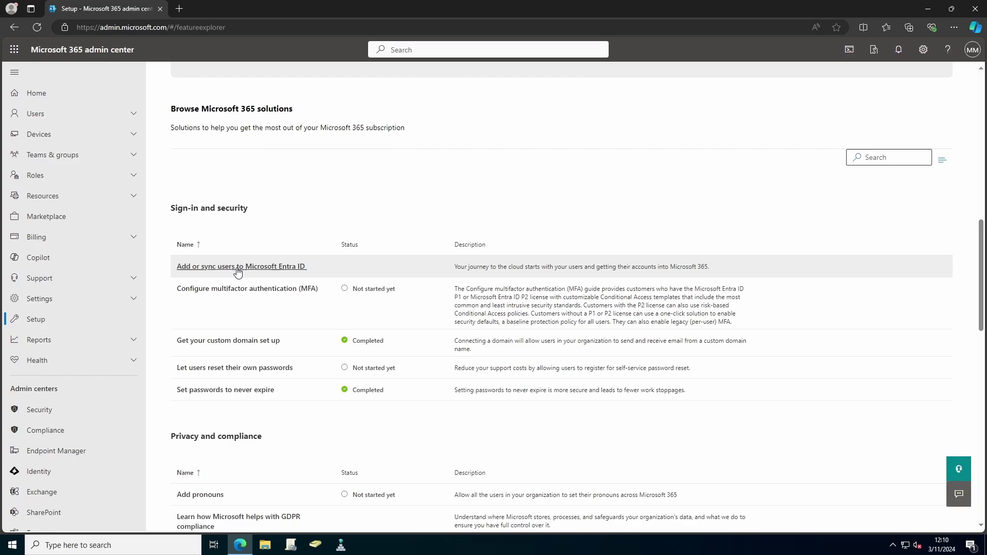
{"action": "left_click", "coordinate": [238, 267]}
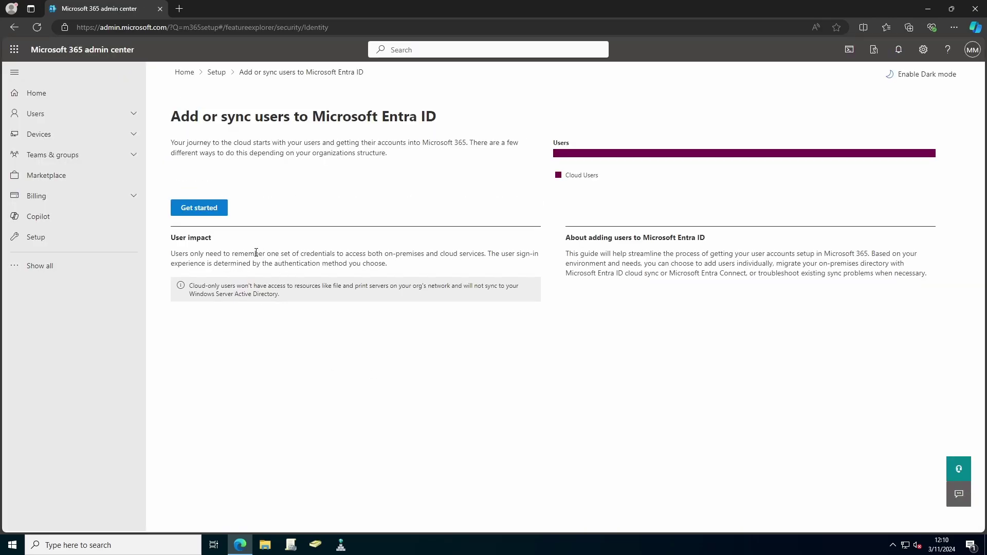
{"action": "left_click", "coordinate": [199, 209]}
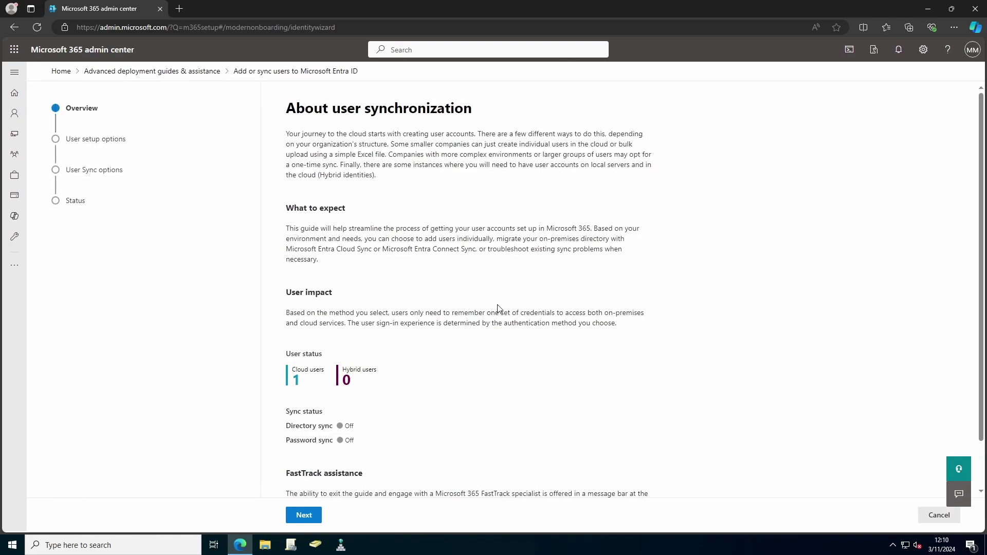
{"action": "scroll", "coordinate": [498, 308], "scroll_direction": "down", "scroll_amount": 2}
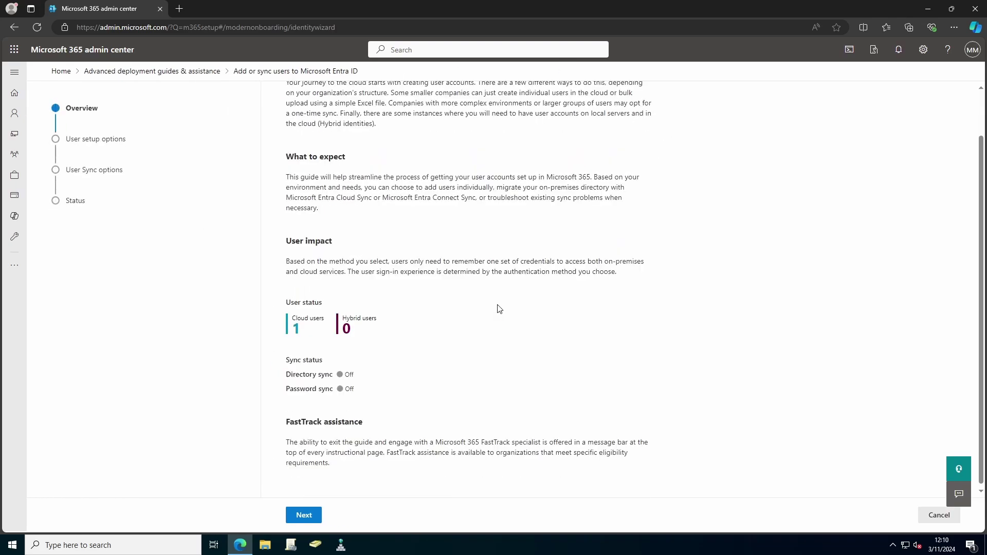
{"action": "left_click", "coordinate": [314, 515]}
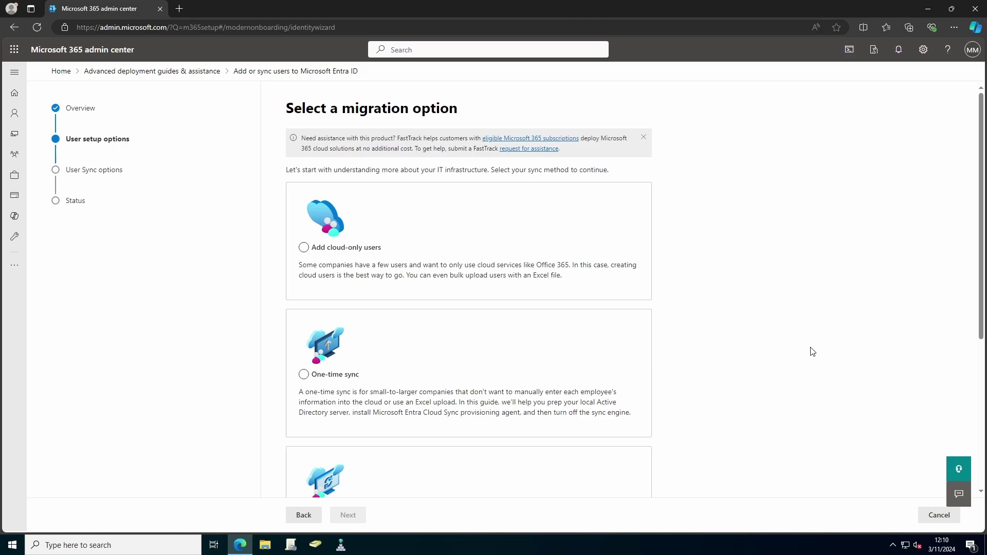
Step: Choose Continuous sync as the user setup option
{"action": "scroll", "coordinate": [774, 354], "scroll_direction": "down", "scroll_amount": 2}
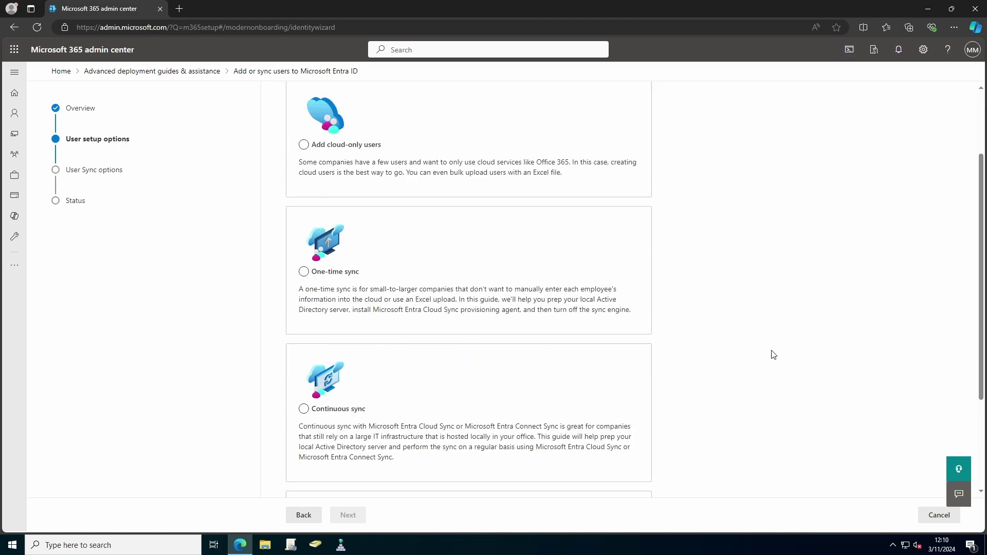
{"action": "scroll", "coordinate": [774, 354], "scroll_direction": "down", "scroll_amount": 2}
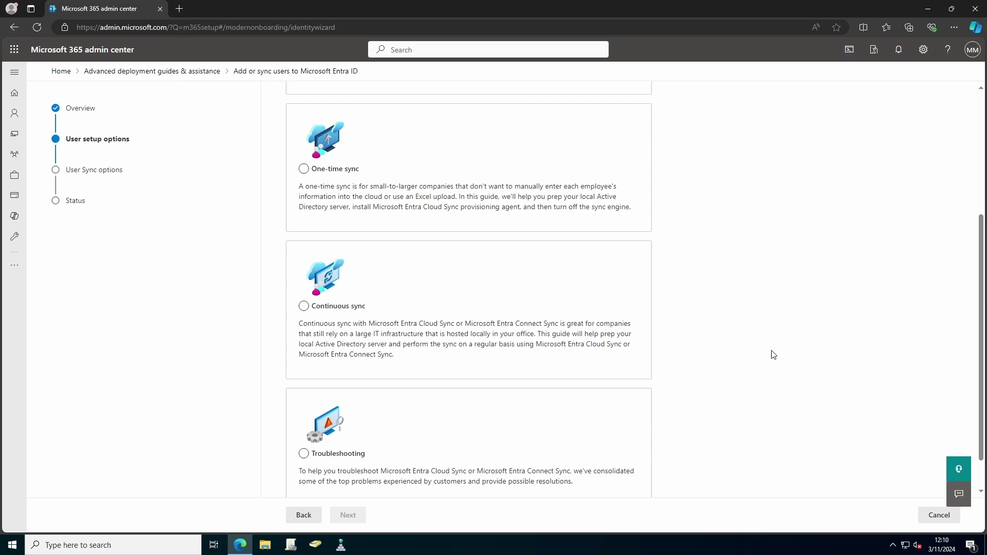
{"action": "left_click", "coordinate": [304, 307]}
{"action": "left_click", "coordinate": [348, 516]}
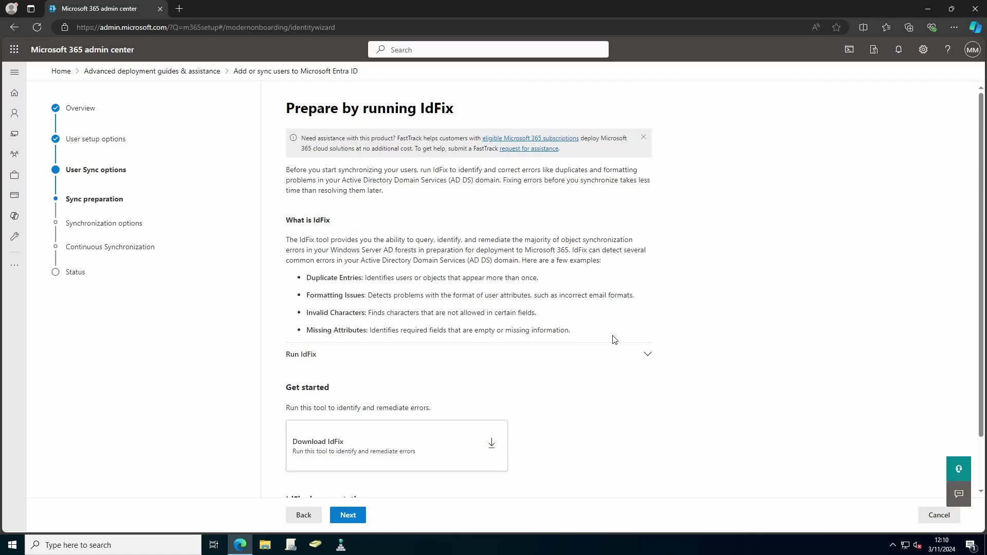
Step: Pick Microsoft Entra Cloud Sync and download the provisioning agent installer
{"action": "scroll", "coordinate": [615, 339], "scroll_direction": "down", "scroll_amount": 1}
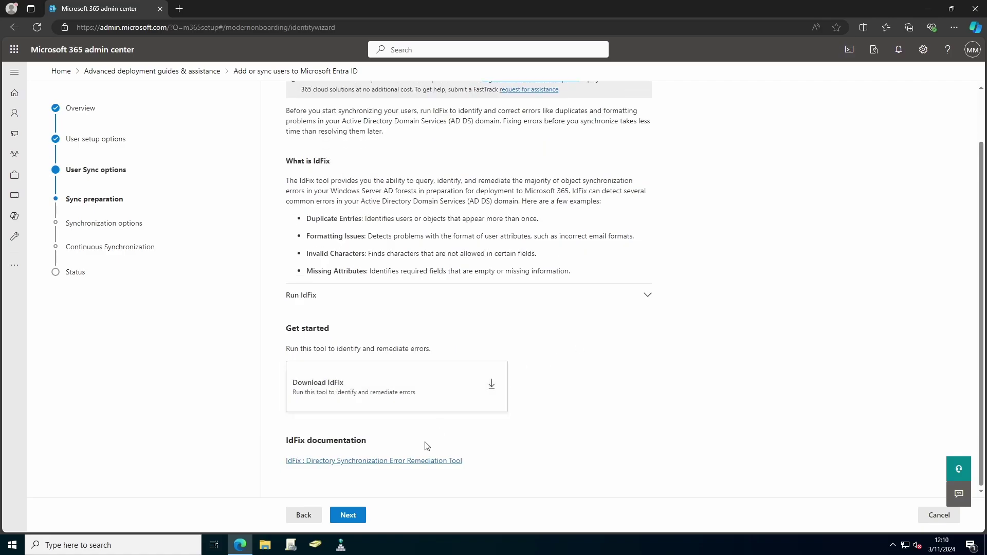
{"action": "left_click", "coordinate": [358, 515]}
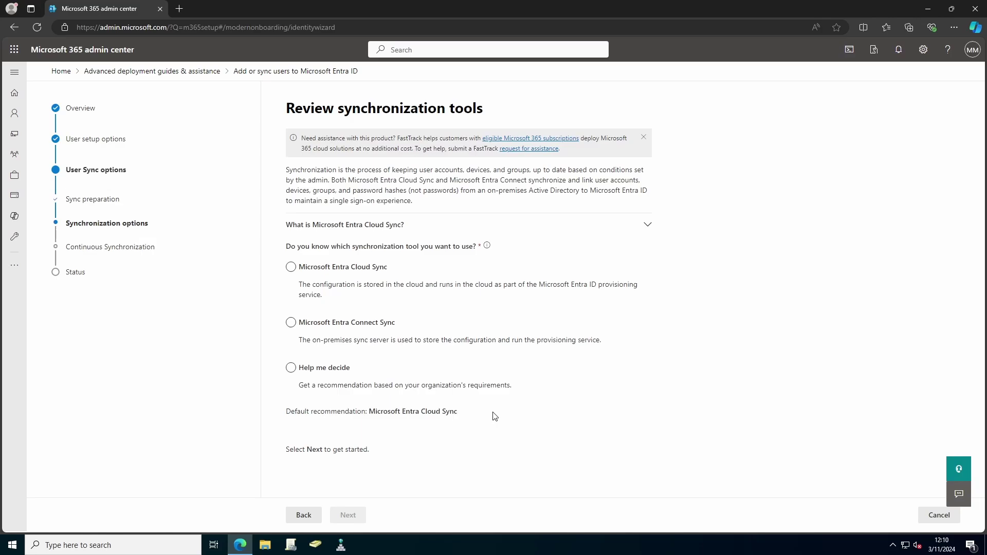
{"action": "left_click", "coordinate": [291, 271]}
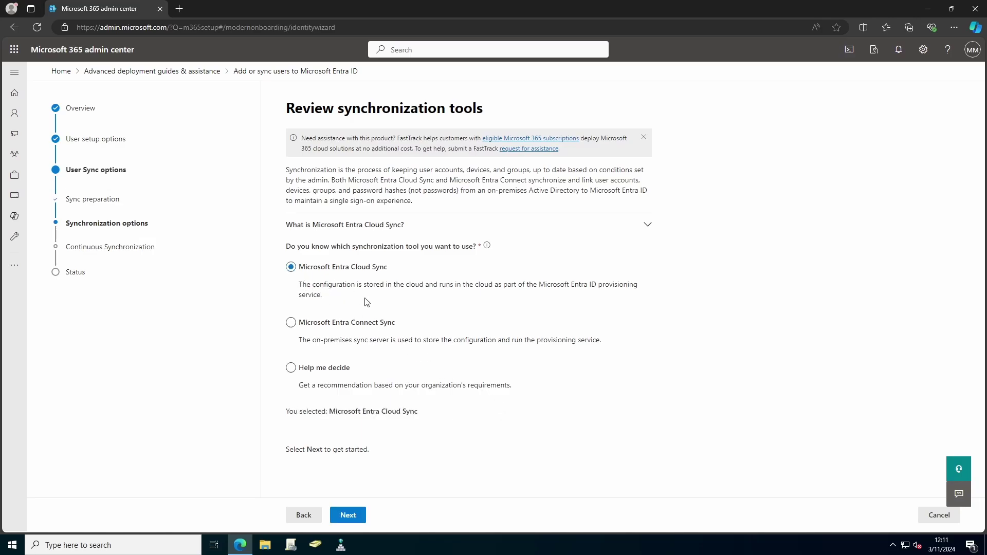
{"action": "left_click", "coordinate": [358, 517]}
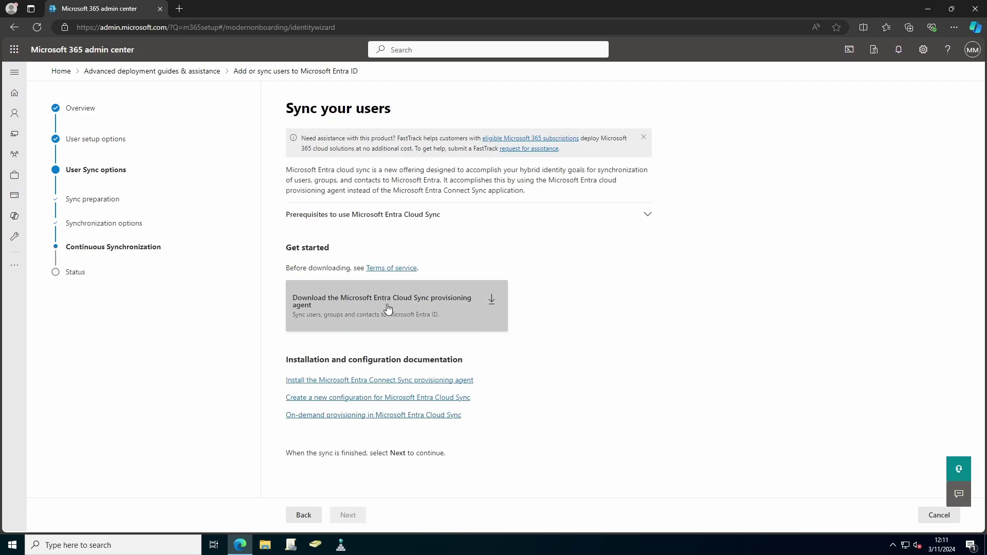
{"action": "left_click", "coordinate": [369, 307]}
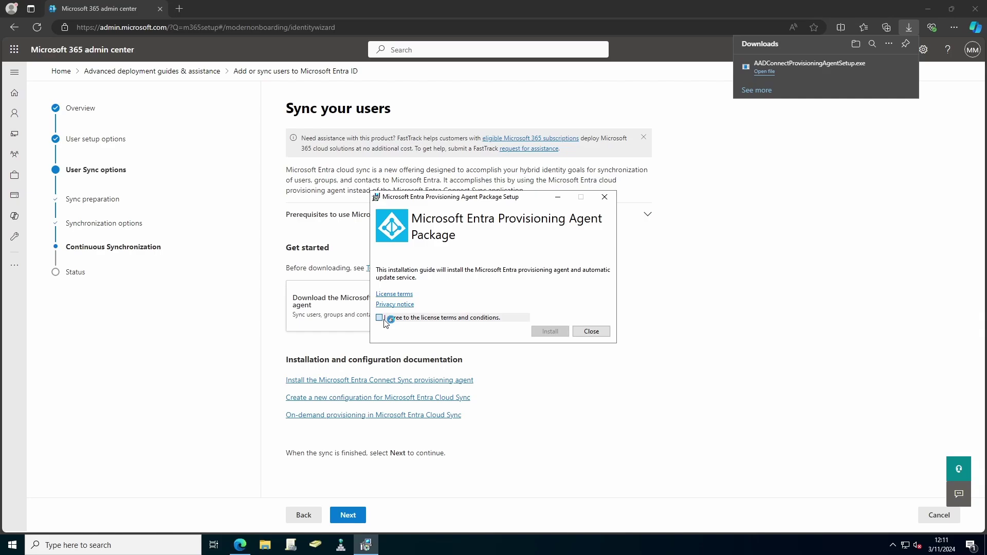
Step: Install the provisioning agent and select the Microsoft Entra Cloud Sync extension
{"action": "left_click", "coordinate": [381, 318]}
{"action": "left_click", "coordinate": [548, 331]}
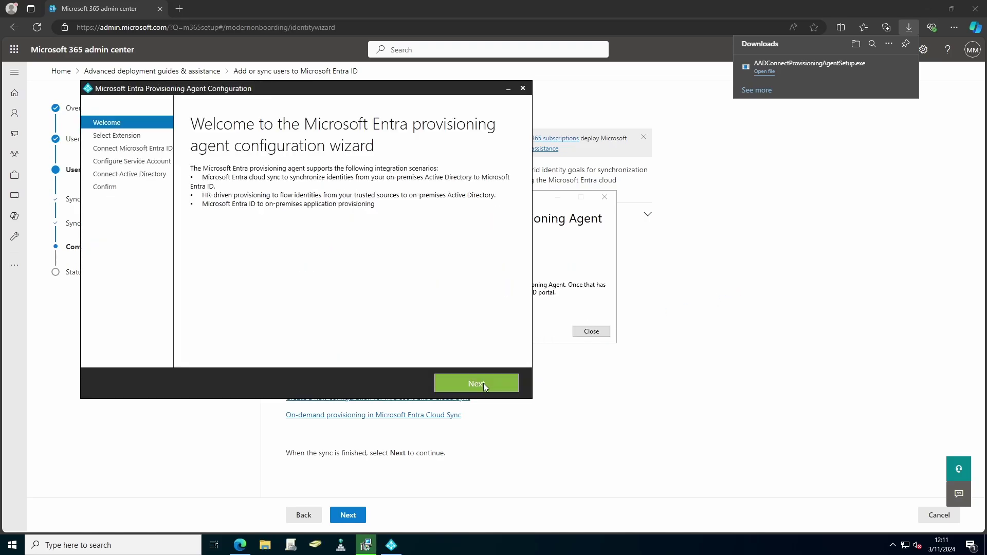
{"action": "left_click", "coordinate": [483, 384]}
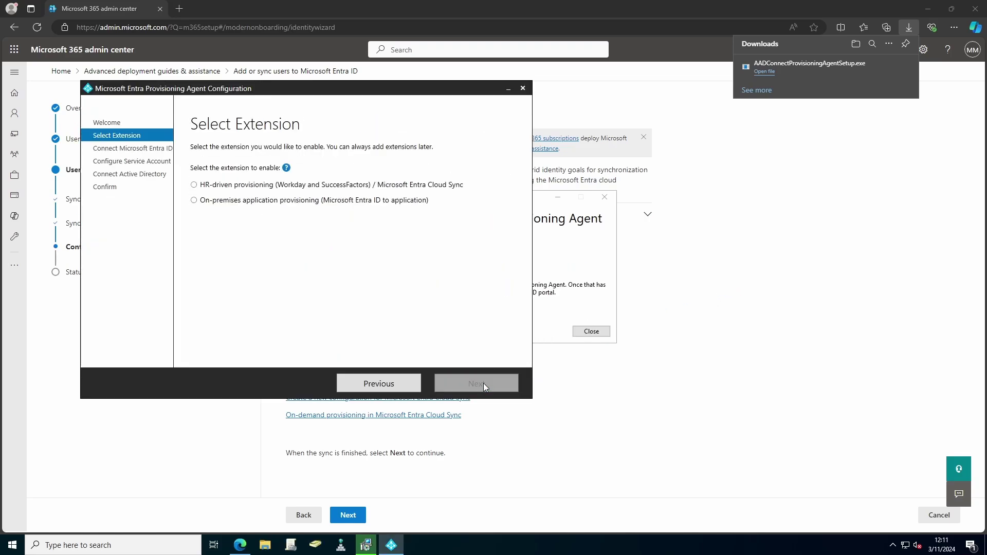
{"action": "left_click", "coordinate": [195, 185]}
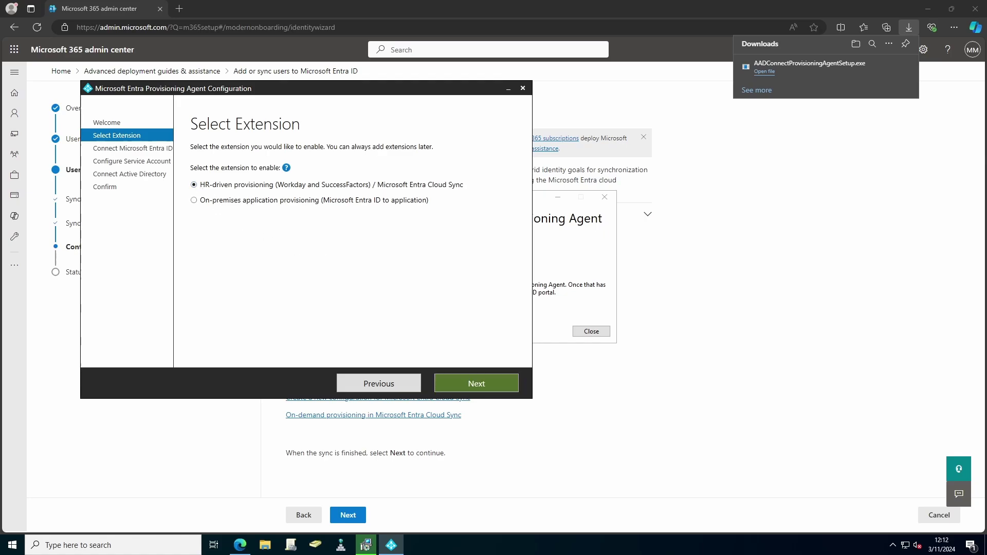
{"action": "left_click", "coordinate": [471, 382]}
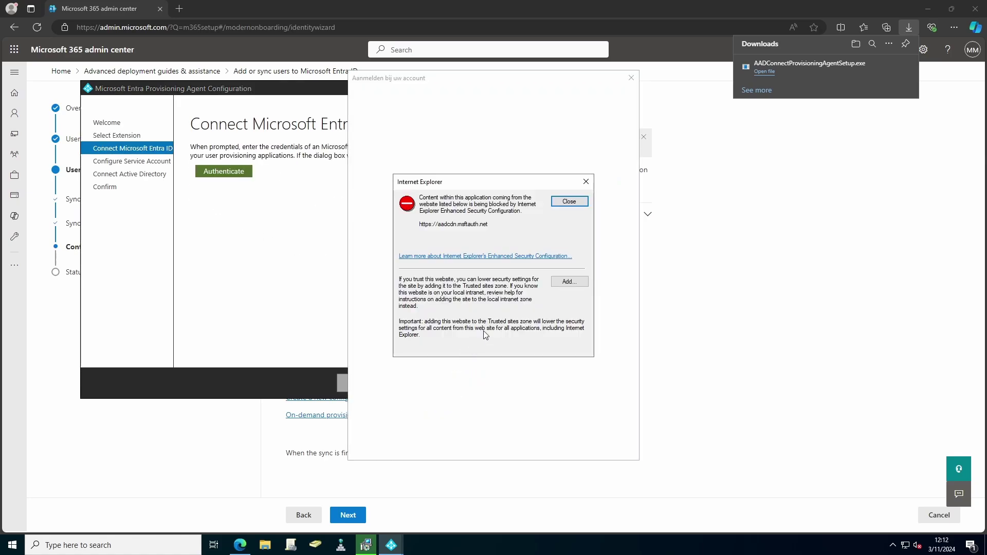
Step: Add aadcdn.msftauth.net to Trusted sites so sign-in loads, then launch Server Manager
{"action": "left_click", "coordinate": [570, 281]}
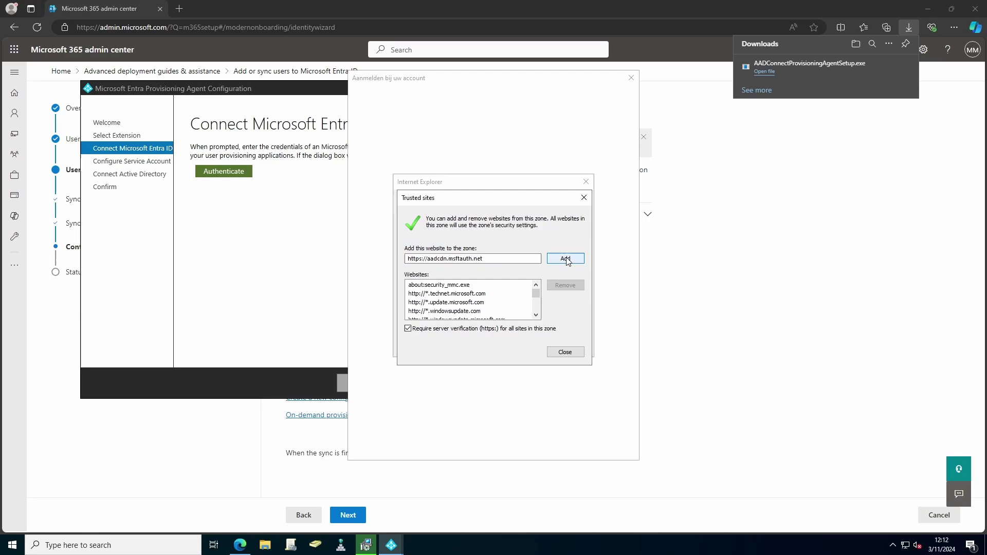
{"action": "left_click", "coordinate": [565, 259]}
{"action": "left_click", "coordinate": [566, 351]}
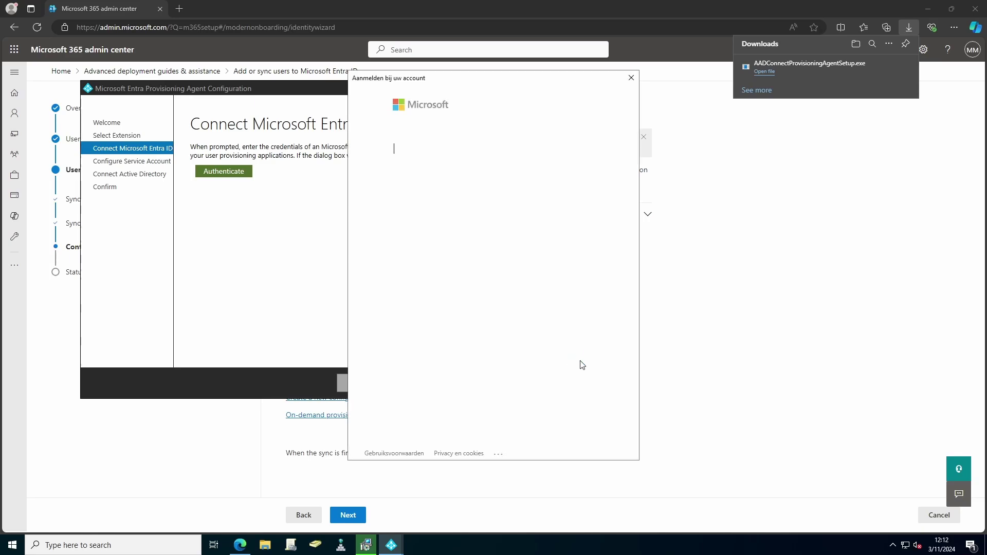
{"action": "left_click", "coordinate": [13, 546]}
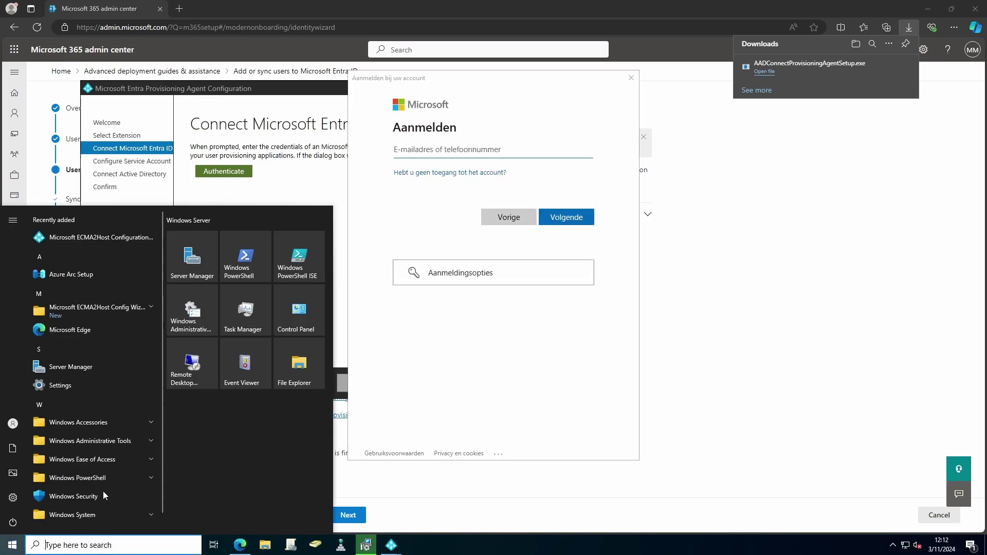
{"action": "left_click", "coordinate": [189, 260]}
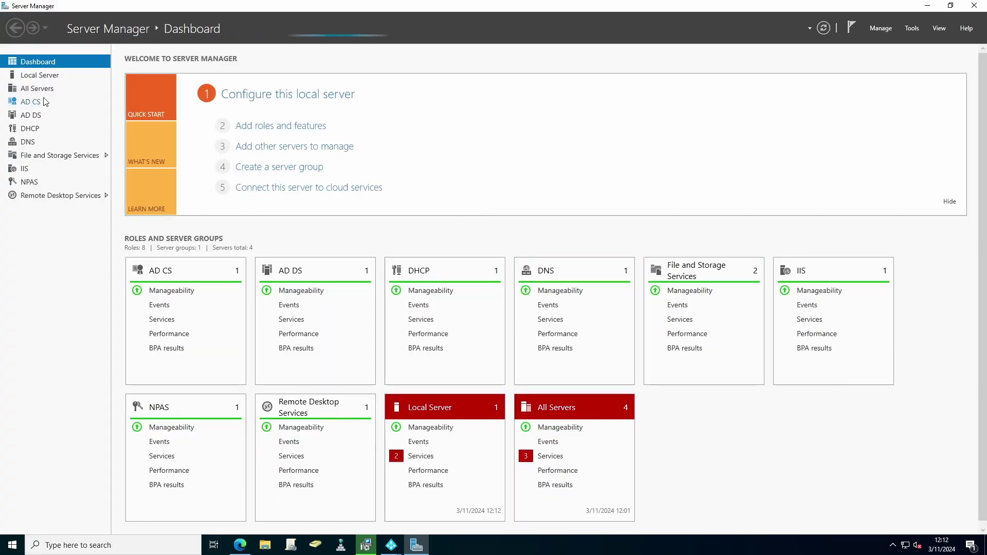
Step: On Local Server, set IE Enhanced Security Configuration to Off for Administrators and Users
{"action": "left_click", "coordinate": [31, 76]}
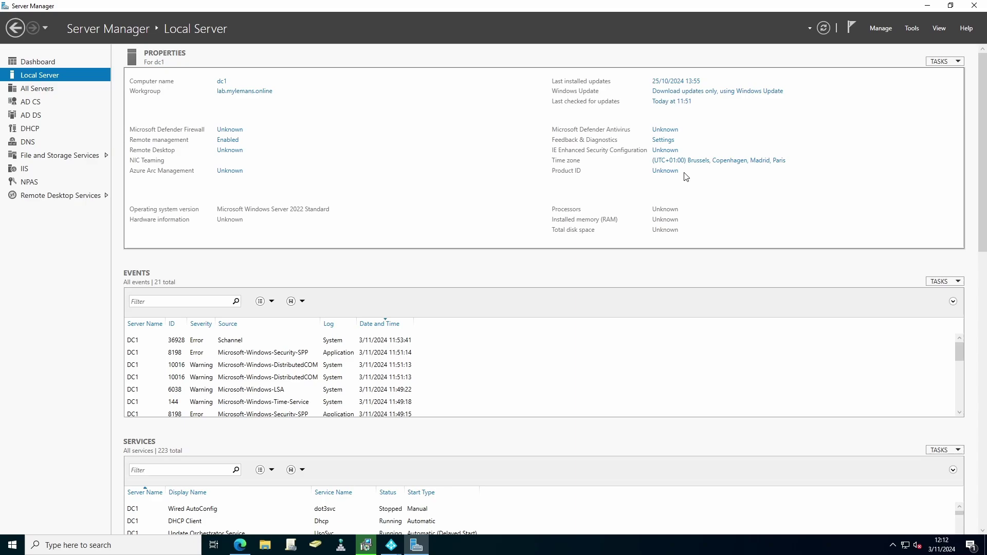
{"action": "left_click", "coordinate": [656, 151]}
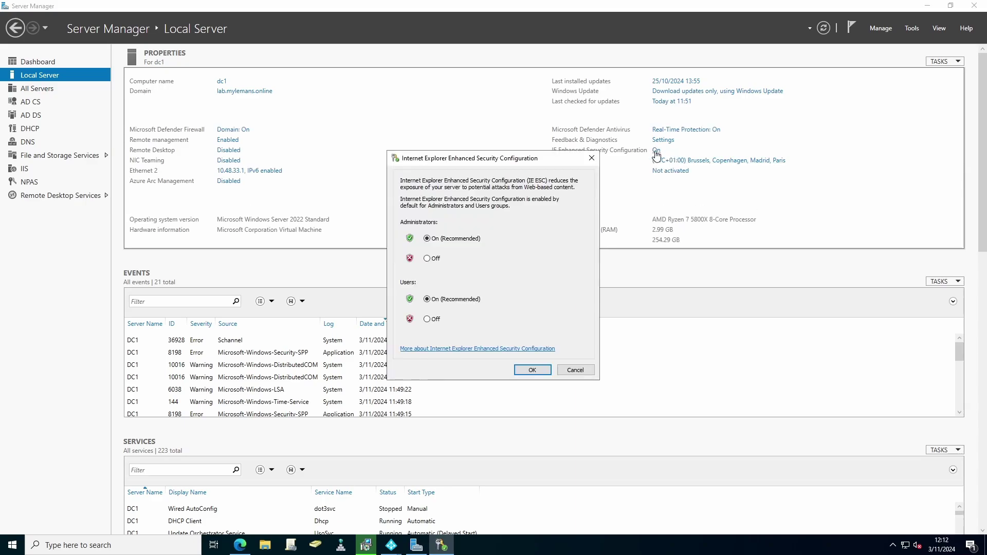
{"action": "left_click", "coordinate": [430, 259]}
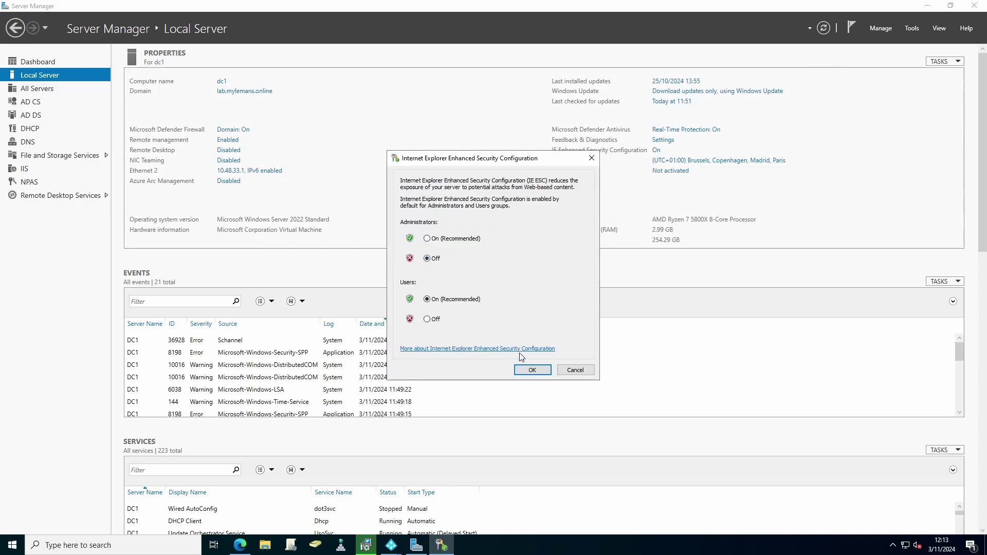
{"action": "left_click", "coordinate": [430, 319]}
{"action": "left_click", "coordinate": [533, 370]}
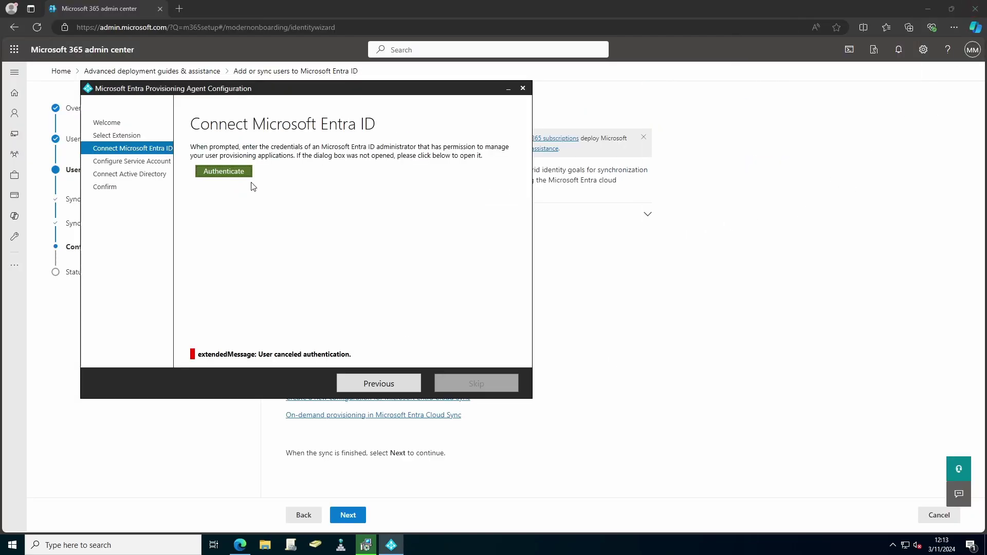
Step: Create the gMSA using the domain administrator username and password
{"action": "left_click", "coordinate": [240, 173]}
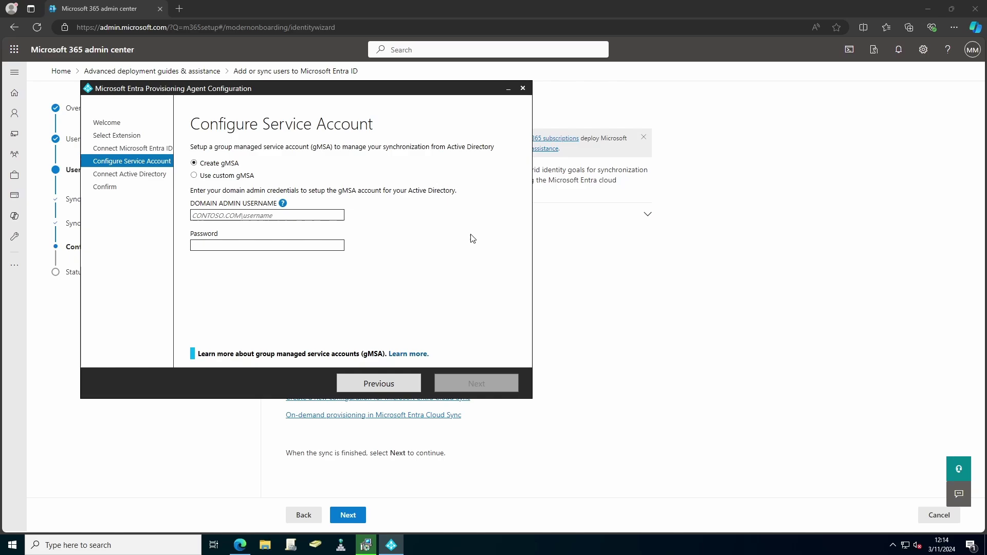
{"action": "left_click", "coordinate": [267, 215]}
{"action": "type", "text": "lab\\administrator"}
{"action": "key", "text": "Tab"}
{"action": "type", "text": "***"}
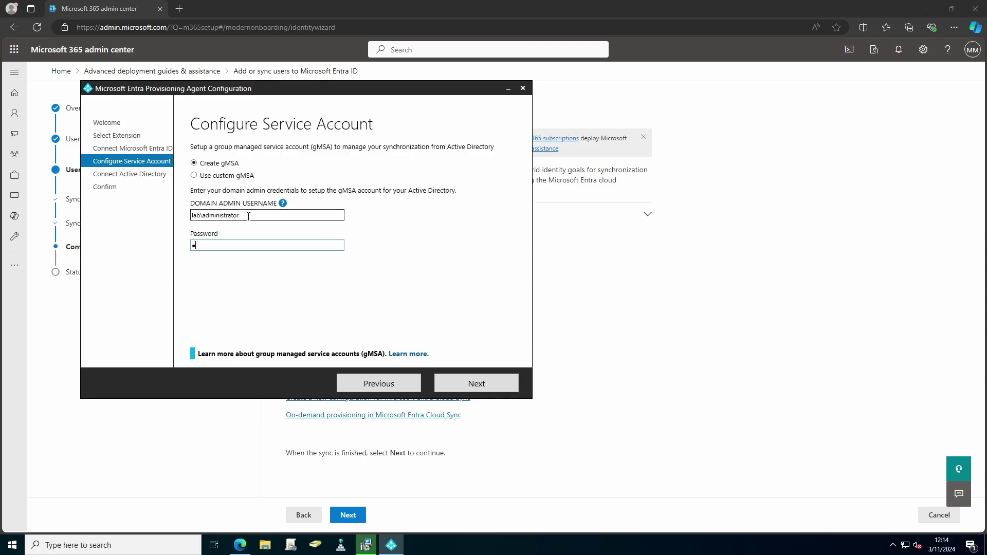
{"action": "type", "text": "*******"}
{"action": "left_click", "coordinate": [468, 383]}
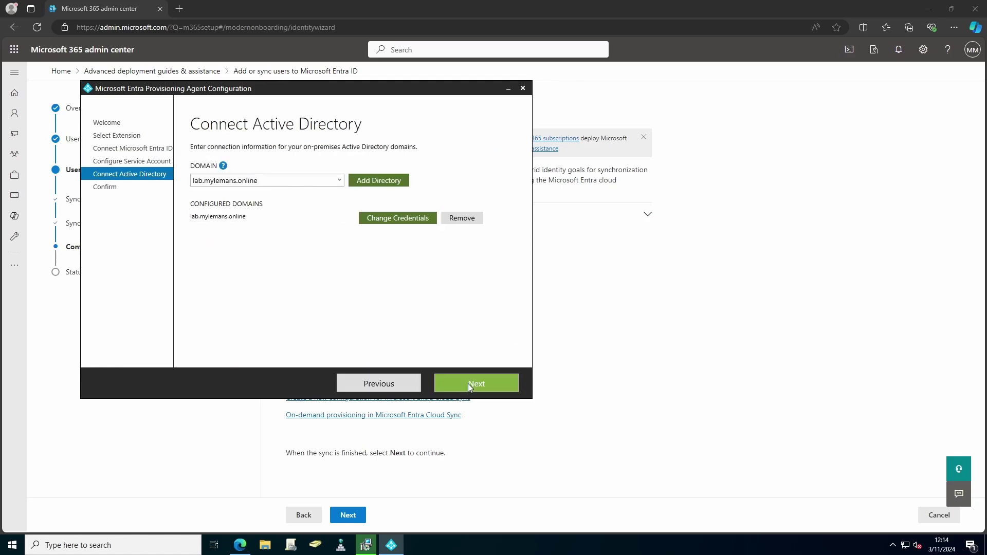
Step: Keep lab.mylemans.online as the connected domain and confirm the agent configuration
{"action": "left_click", "coordinate": [376, 181]}
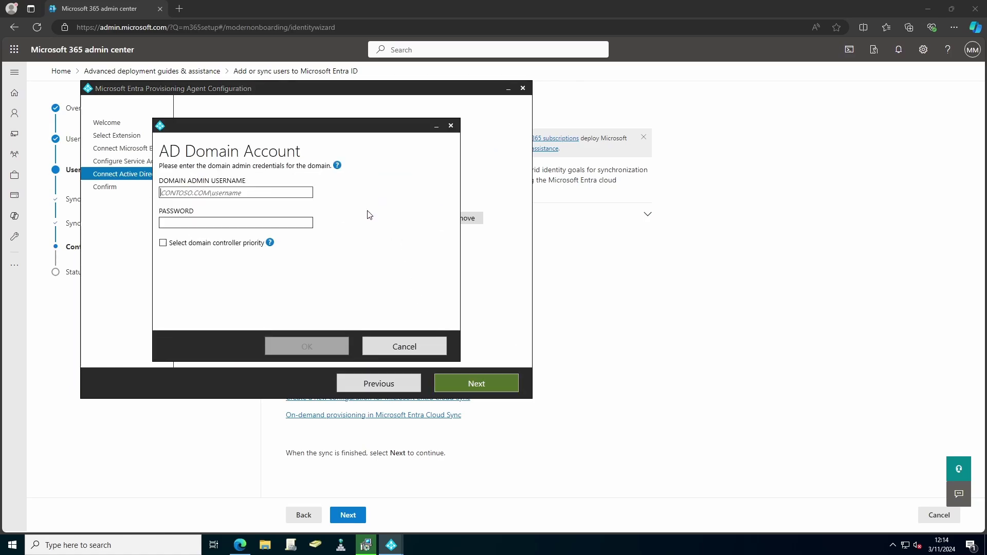
{"action": "left_click", "coordinate": [396, 347]}
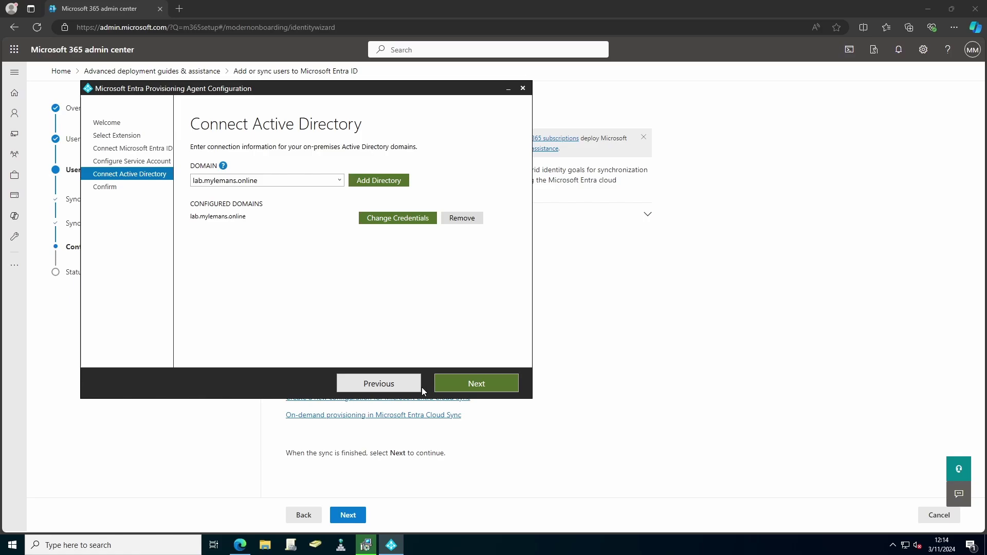
{"action": "left_click", "coordinate": [457, 385]}
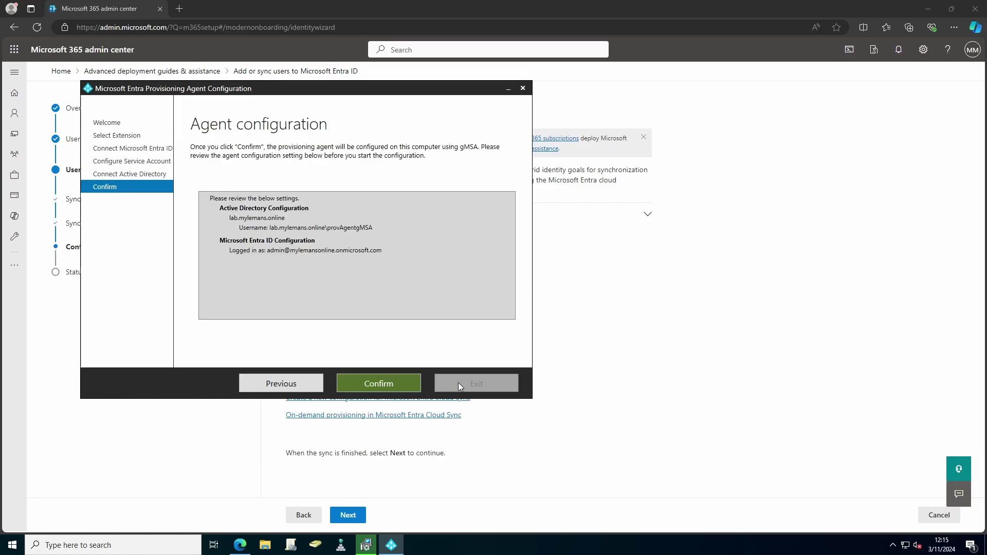
{"action": "left_click", "coordinate": [388, 380]}
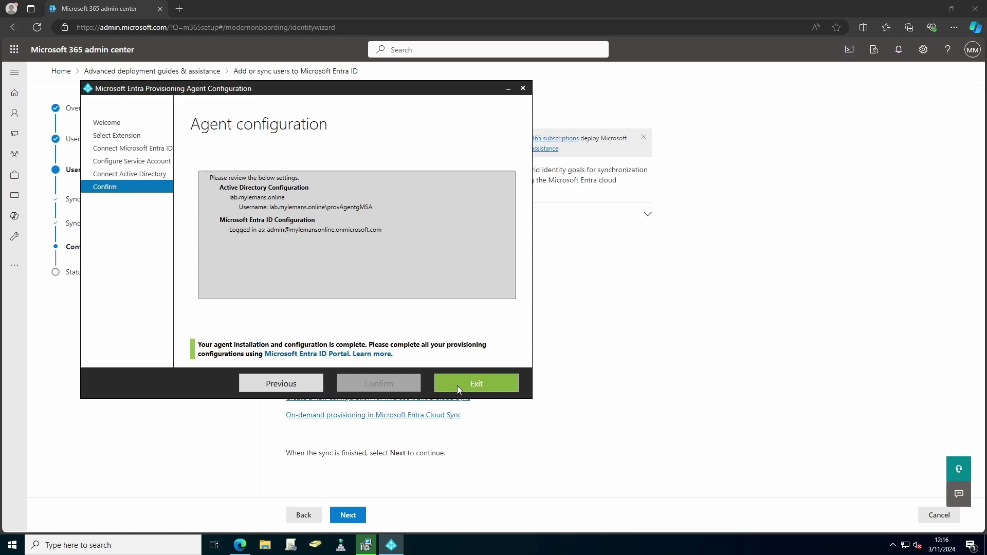
Step: Close the agent wizard and open Microsoft Entra Cloud Sync management
{"action": "left_click", "coordinate": [458, 386]}
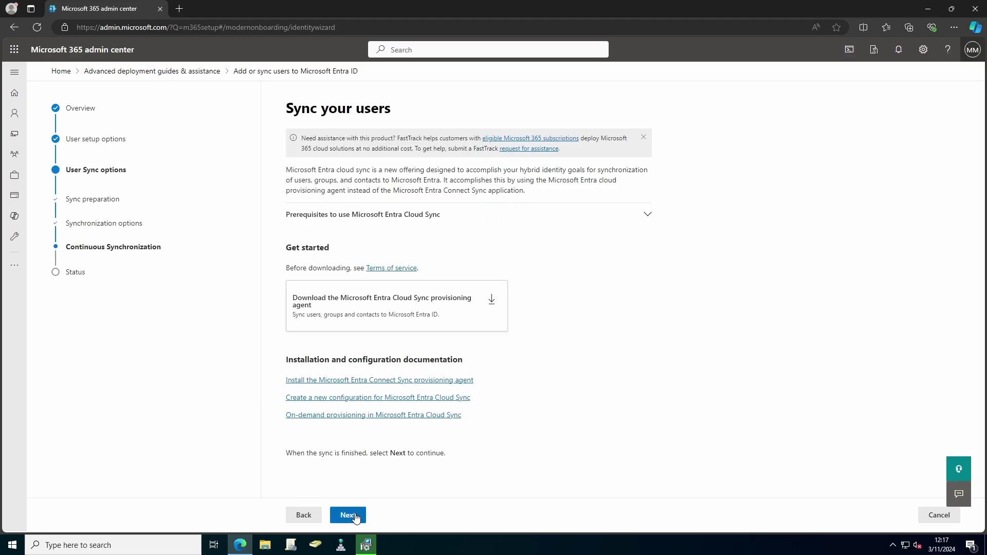
{"action": "left_click", "coordinate": [354, 516]}
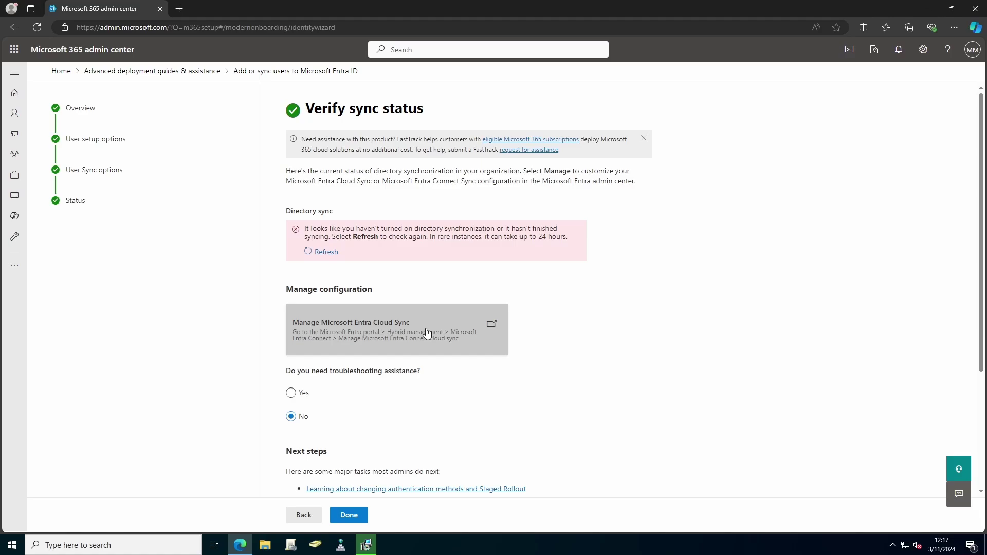
{"action": "left_click", "coordinate": [426, 333]}
Step: Create a new AD to Microsoft Entra ID sync configuration with password hash sync and open Scoping filters
{"action": "left_click", "coordinate": [198, 114]}
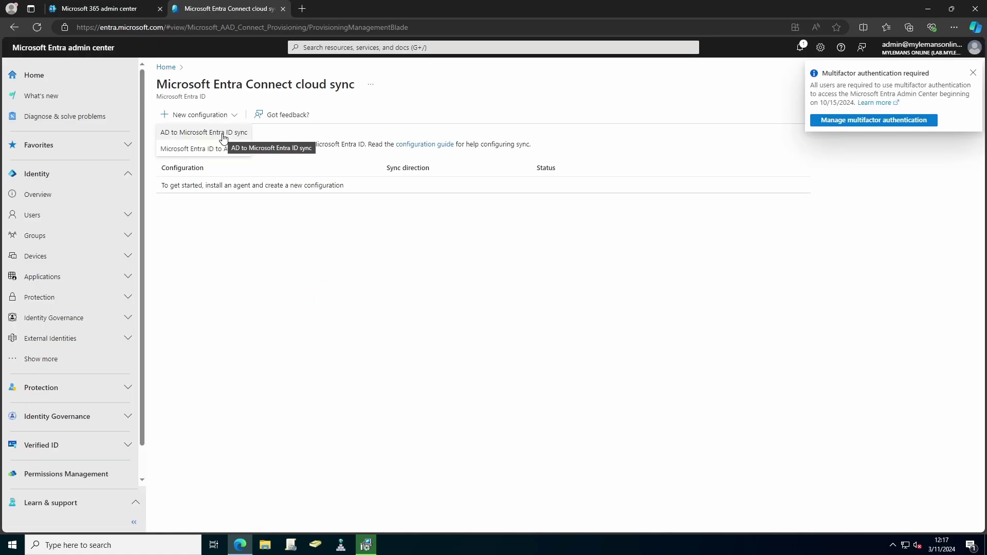
{"action": "left_click", "coordinate": [223, 135]}
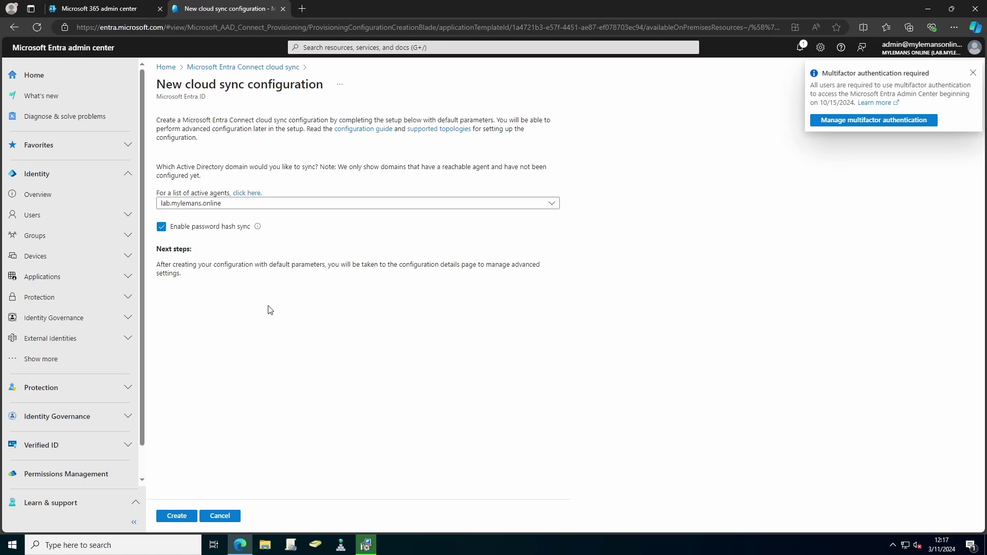
{"action": "left_click", "coordinate": [182, 519]}
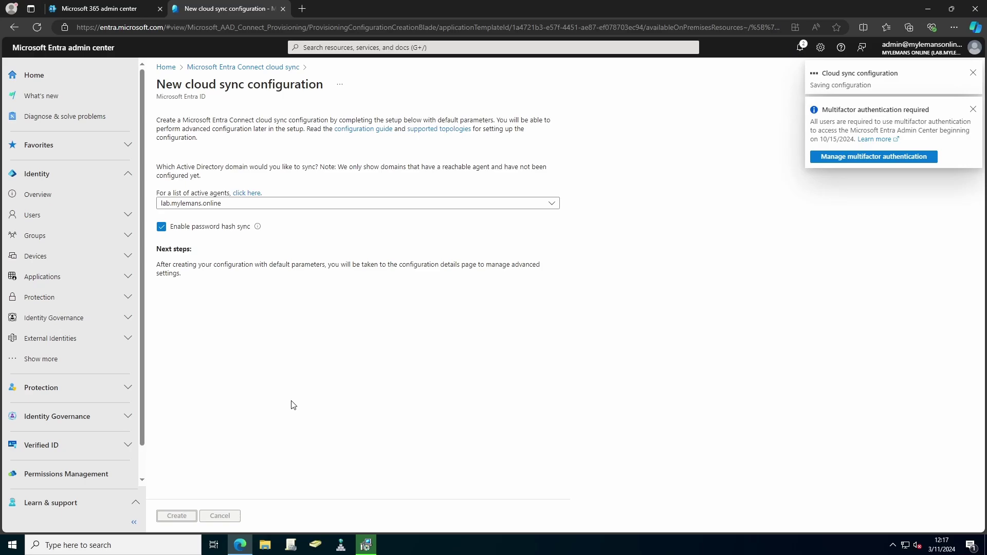
{"action": "left_click", "coordinate": [190, 180]}
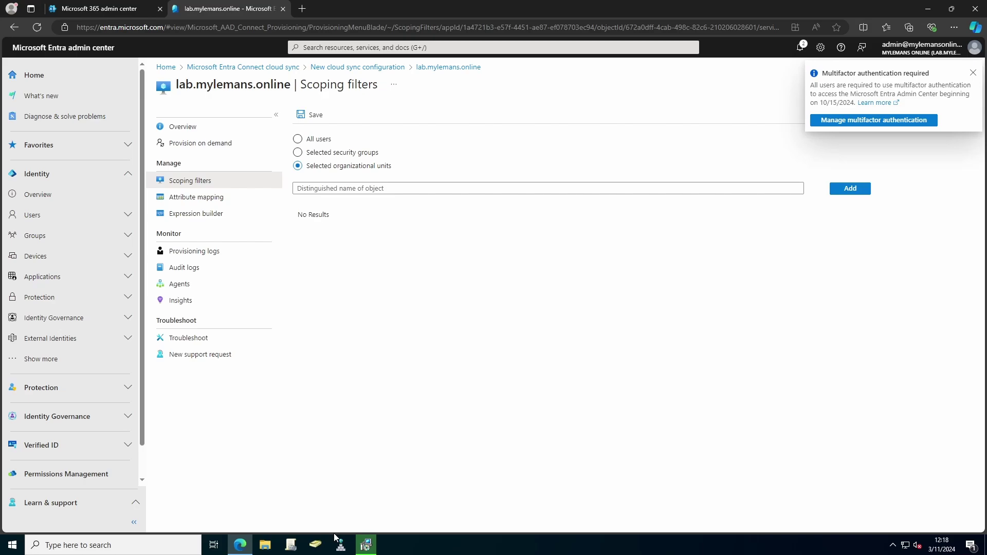
Step: Copy the EntraAD-Synced OU's distinguishedName from its Attribute Editor
{"action": "left_click", "coordinate": [319, 546]}
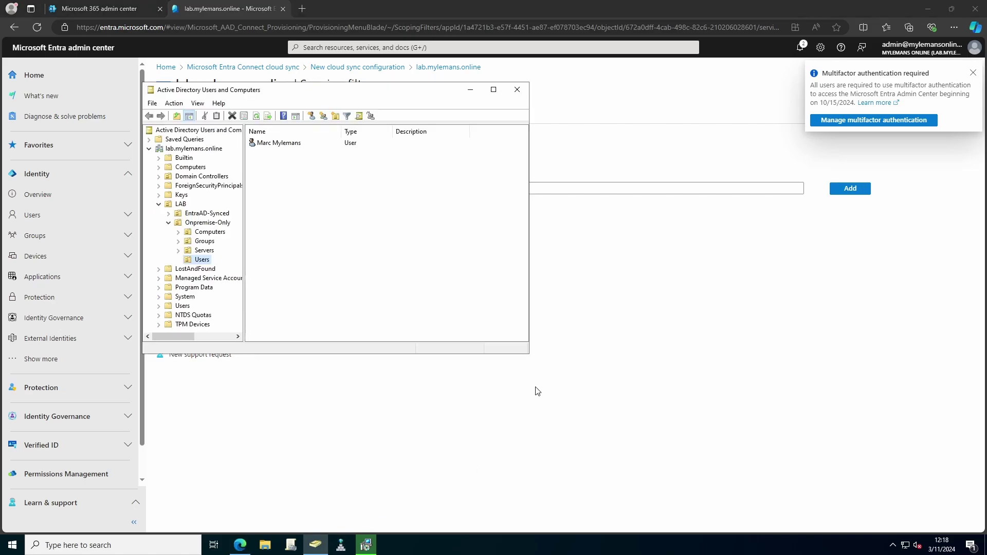
{"action": "left_click", "coordinate": [169, 213]}
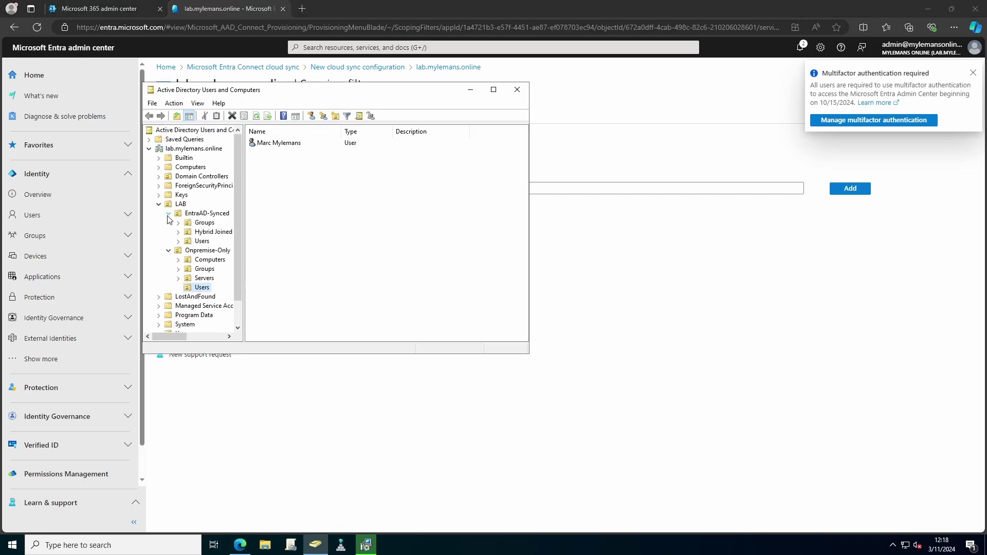
{"action": "left_click", "coordinate": [200, 214]}
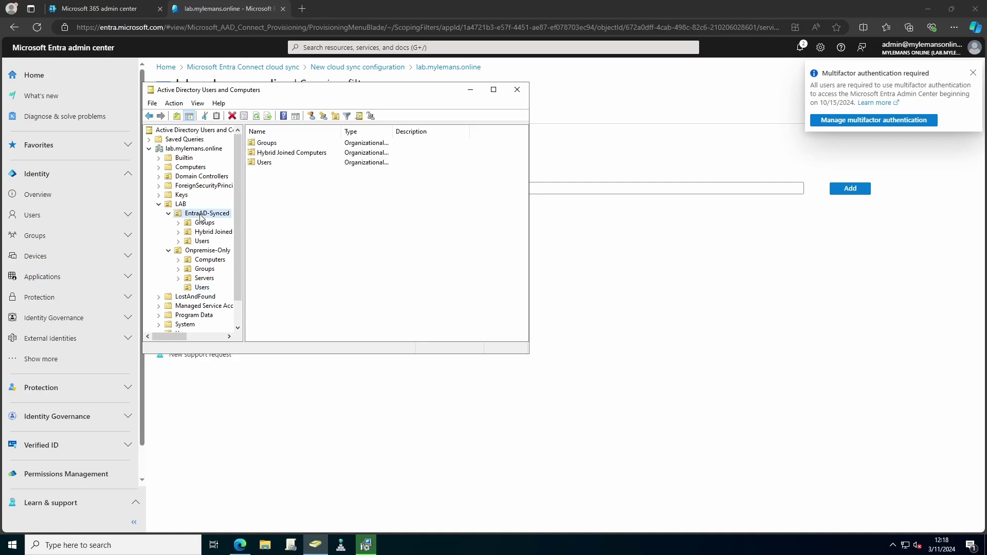
{"action": "right_click", "coordinate": [200, 217]}
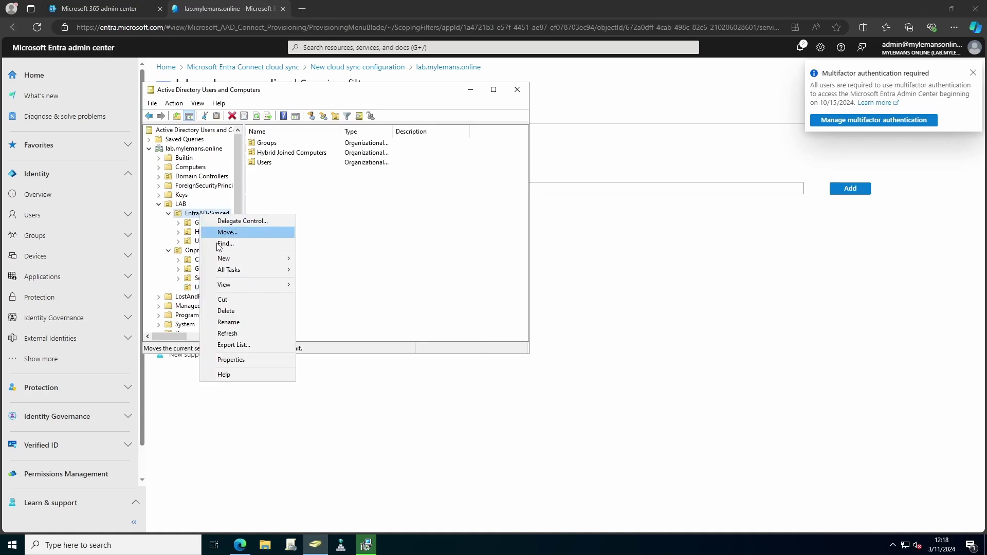
{"action": "left_click", "coordinate": [236, 360]}
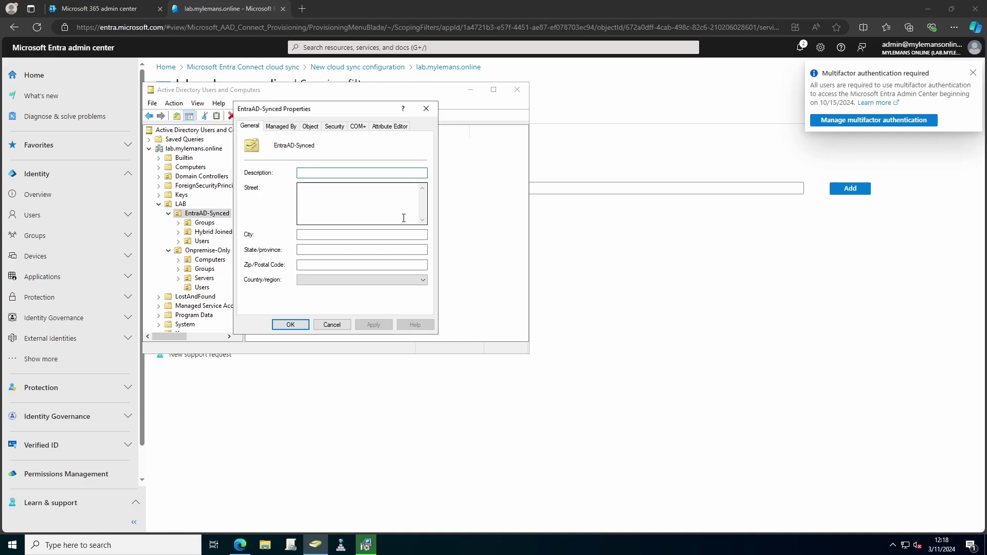
{"action": "left_click", "coordinate": [383, 127]}
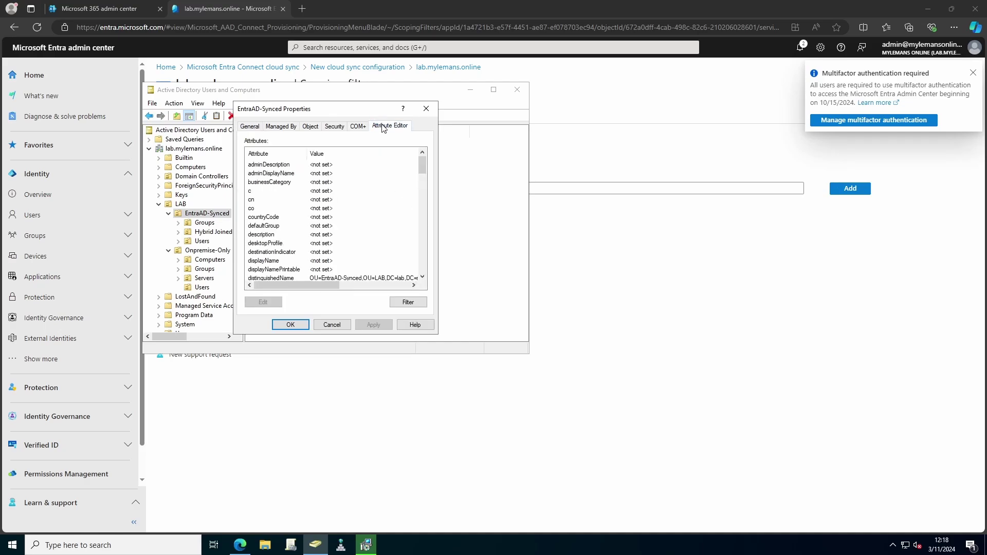
{"action": "left_click", "coordinate": [324, 279]}
{"action": "left_click", "coordinate": [270, 303]}
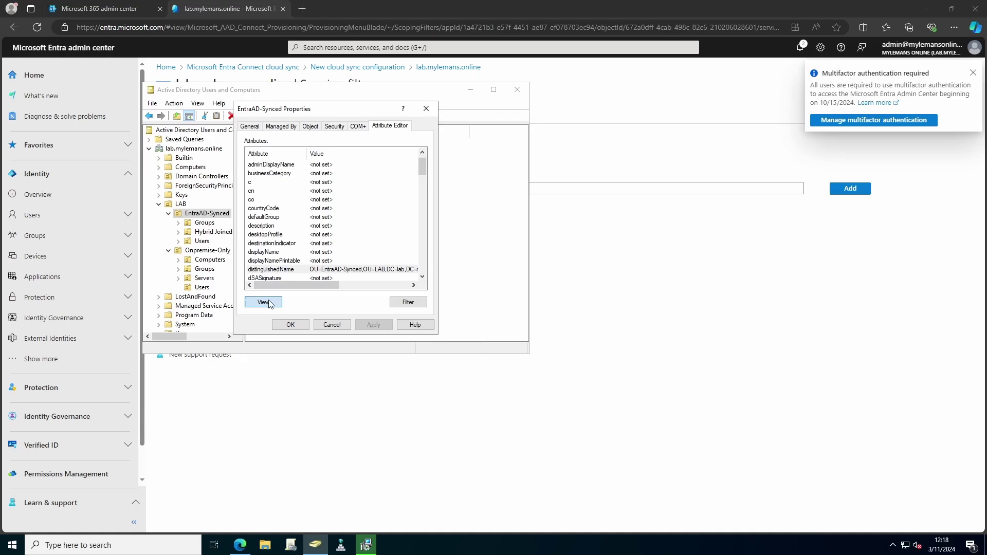
{"action": "right_click", "coordinate": [308, 229]}
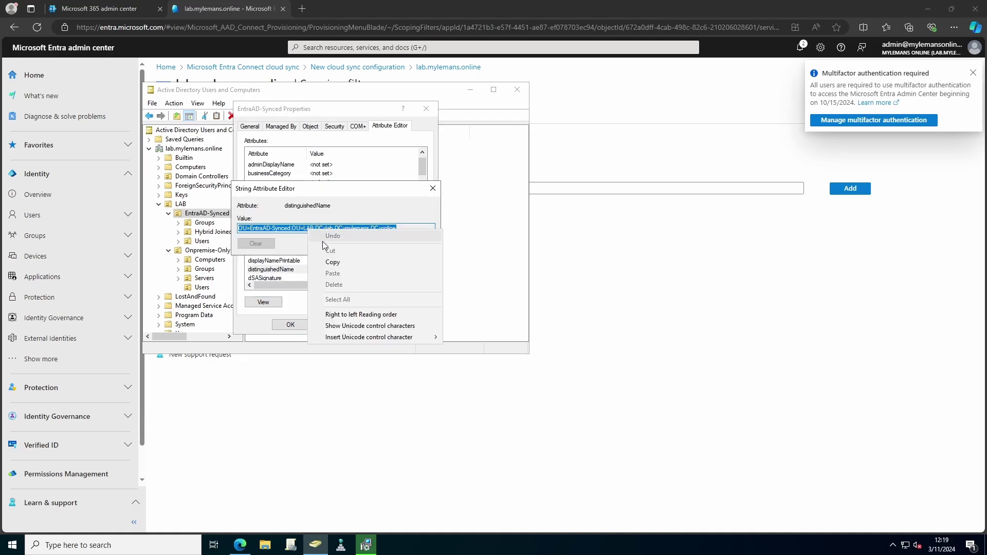
{"action": "left_click", "coordinate": [334, 263]}
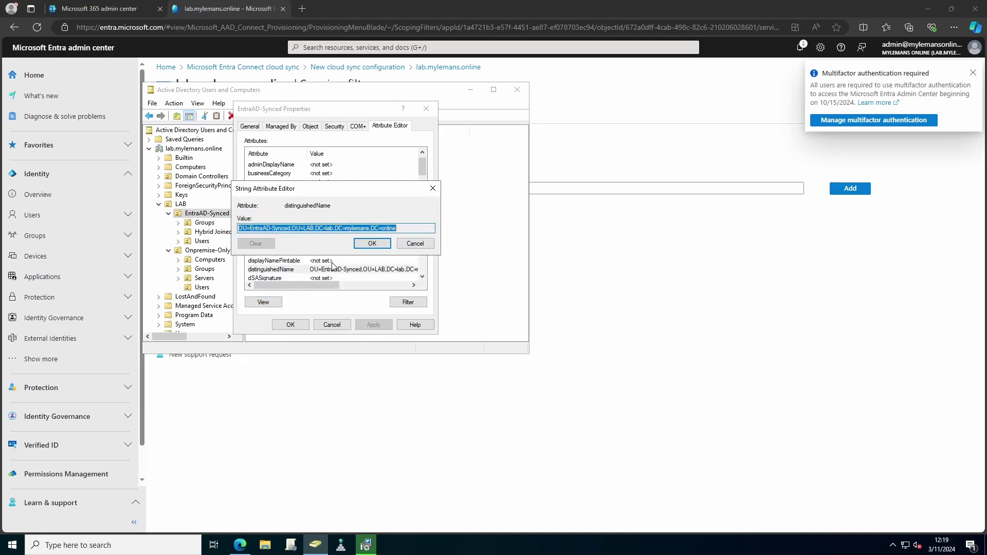
{"action": "left_click", "coordinate": [375, 246]}
{"action": "left_click", "coordinate": [291, 324]}
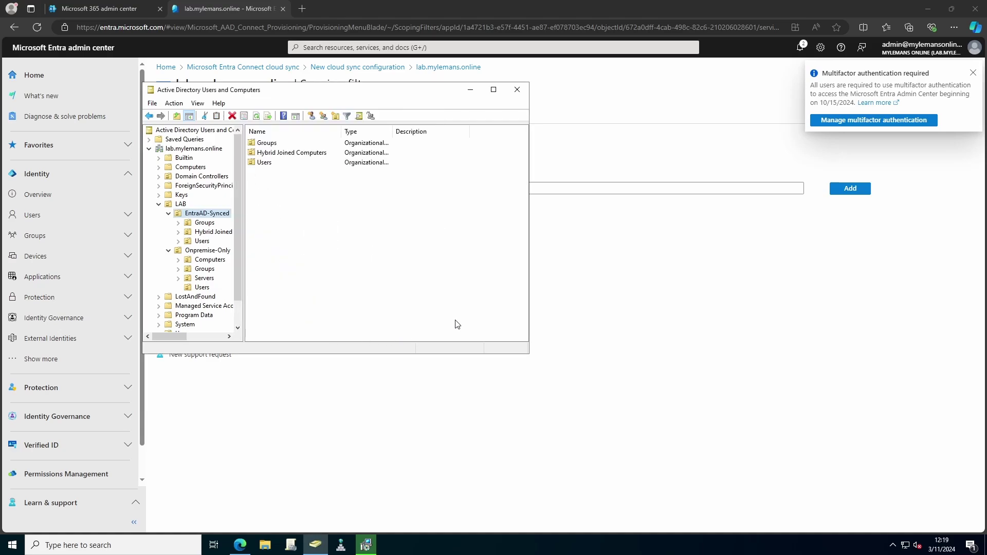
Step: Paste OU=EntraAD-Synced,OU=LAB,DC=lab,DC=mylemans,DC=online into the scoping filter and add it
{"action": "left_click", "coordinate": [619, 188]}
{"action": "right_click", "coordinate": [399, 194]}
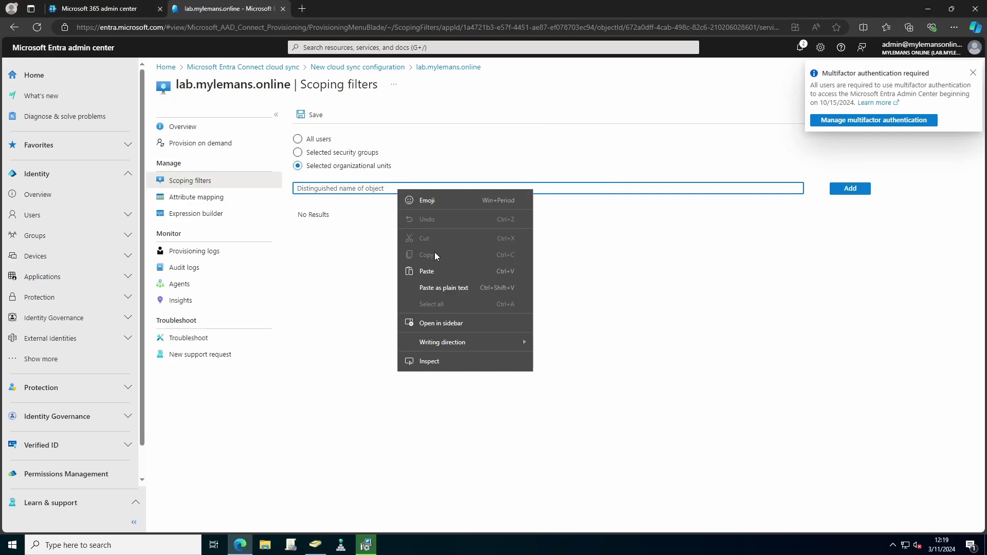
{"action": "left_click", "coordinate": [437, 270]}
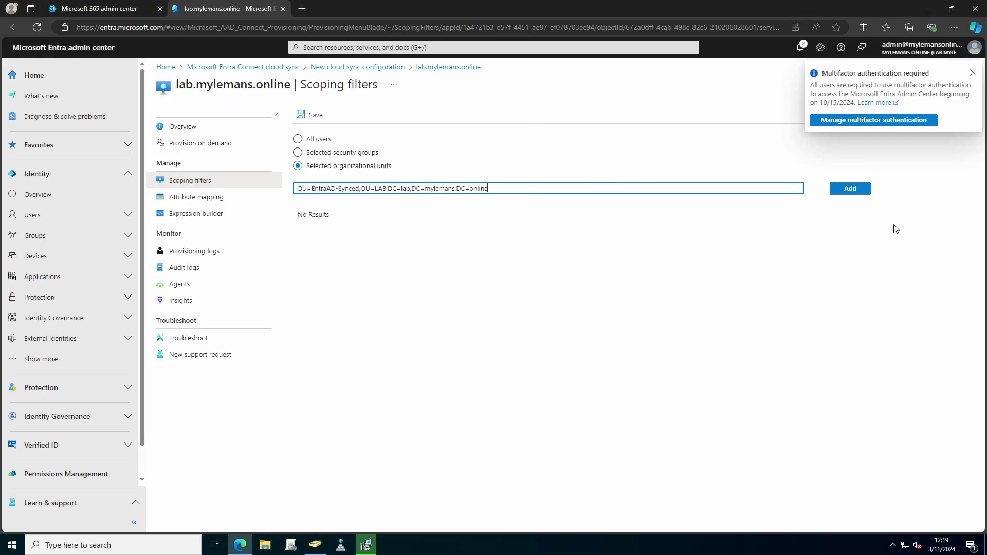
{"action": "left_click", "coordinate": [852, 192]}
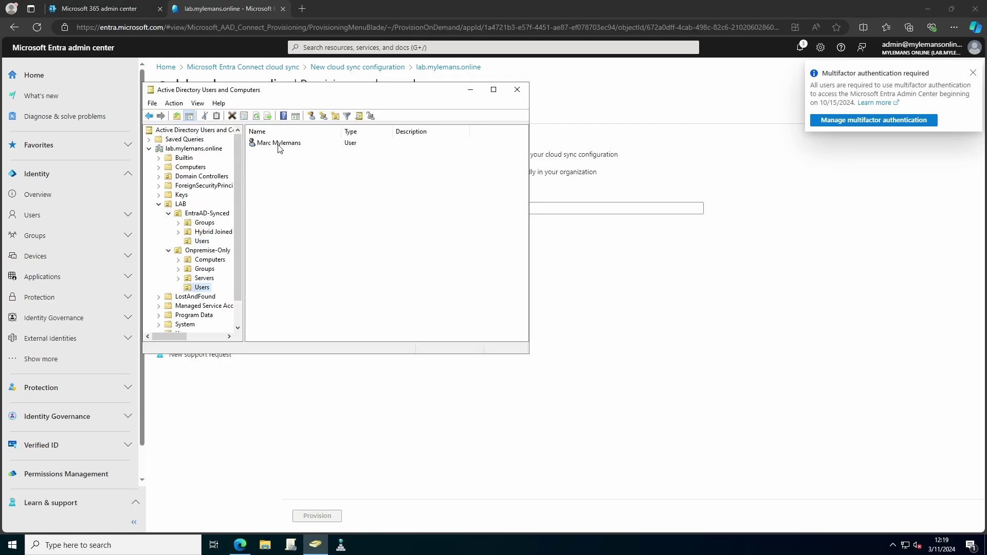
Step: Enter the on-premises user's e-mail address in their Properties and apply it
{"action": "right_click", "coordinate": [278, 144]}
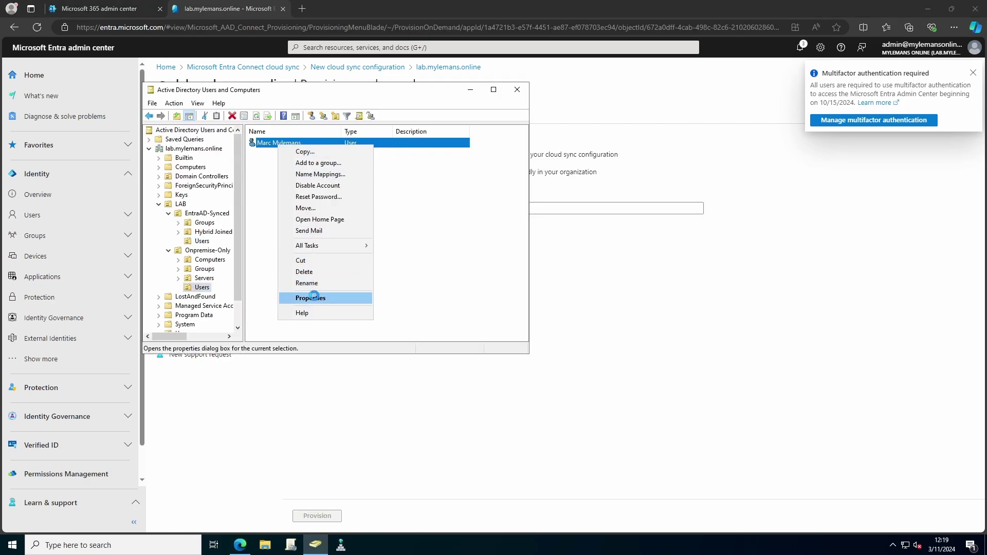
{"action": "left_click", "coordinate": [311, 298]}
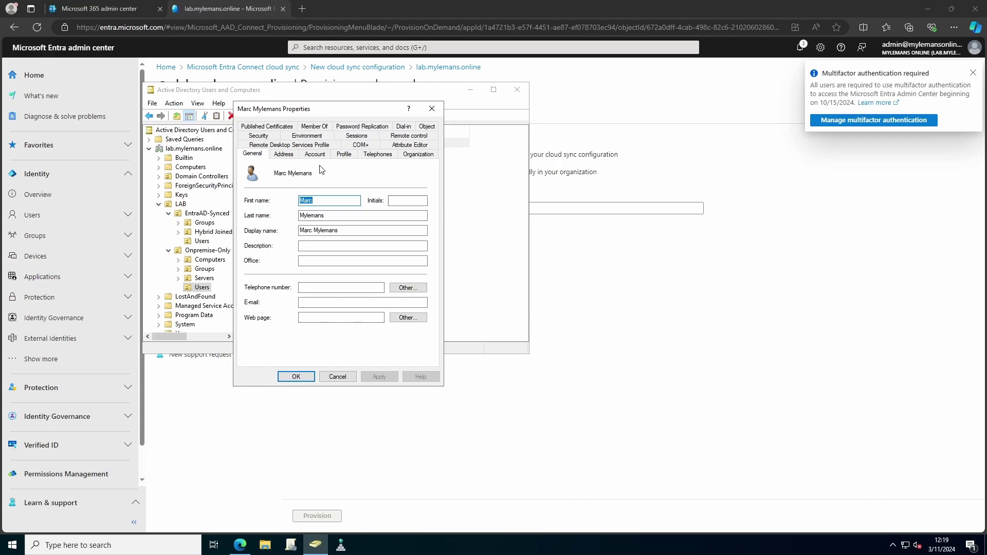
{"action": "left_click", "coordinate": [324, 302]}
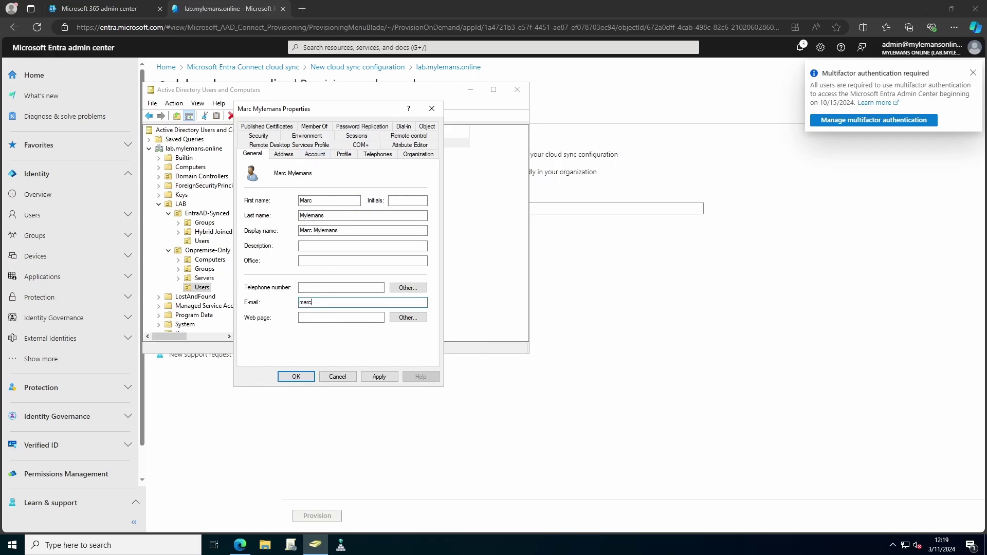
{"action": "key", "text": "ctrl+a"}
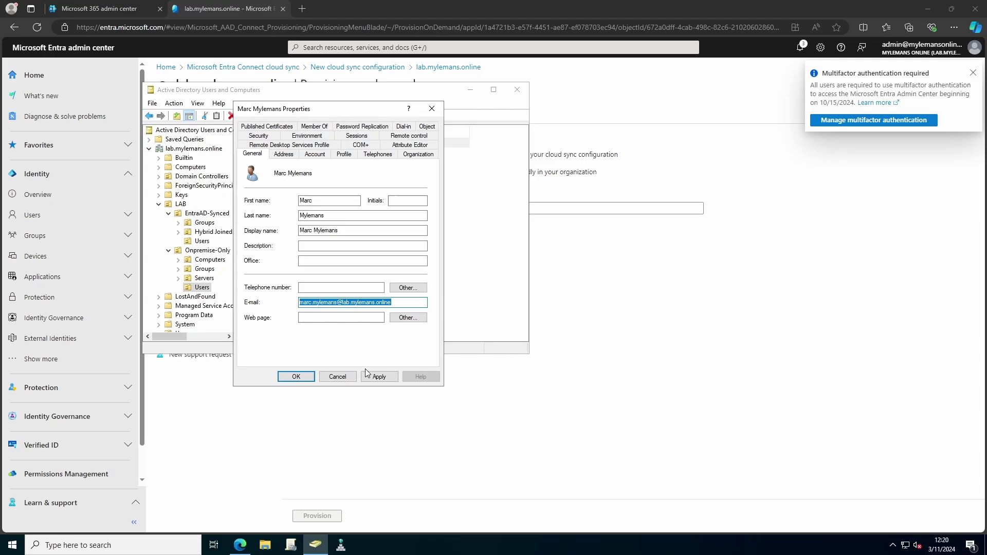
{"action": "left_click", "coordinate": [374, 379]}
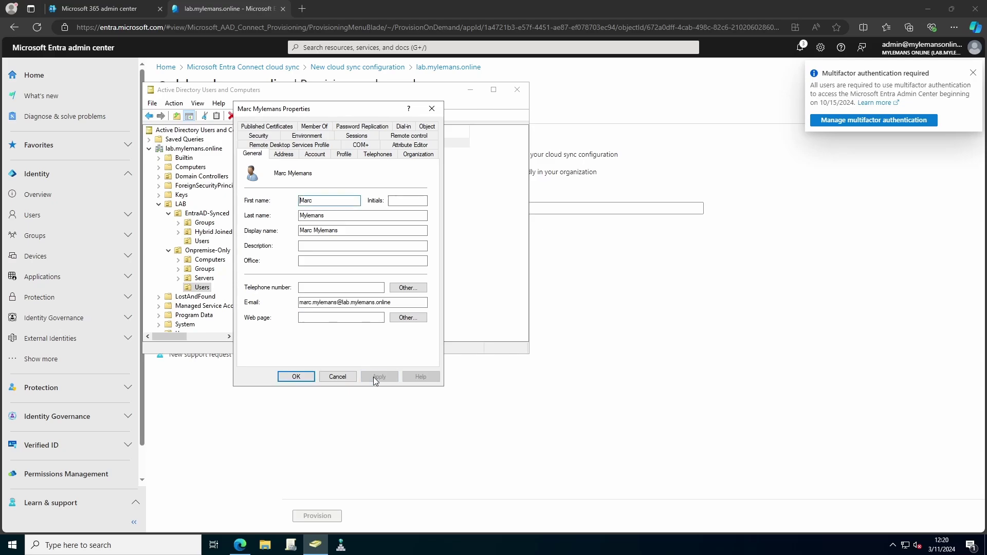
Step: Add the user's primary SMTP address to proxyAddresses, apply, and check the logon name suffixes
{"action": "left_click", "coordinate": [410, 145]}
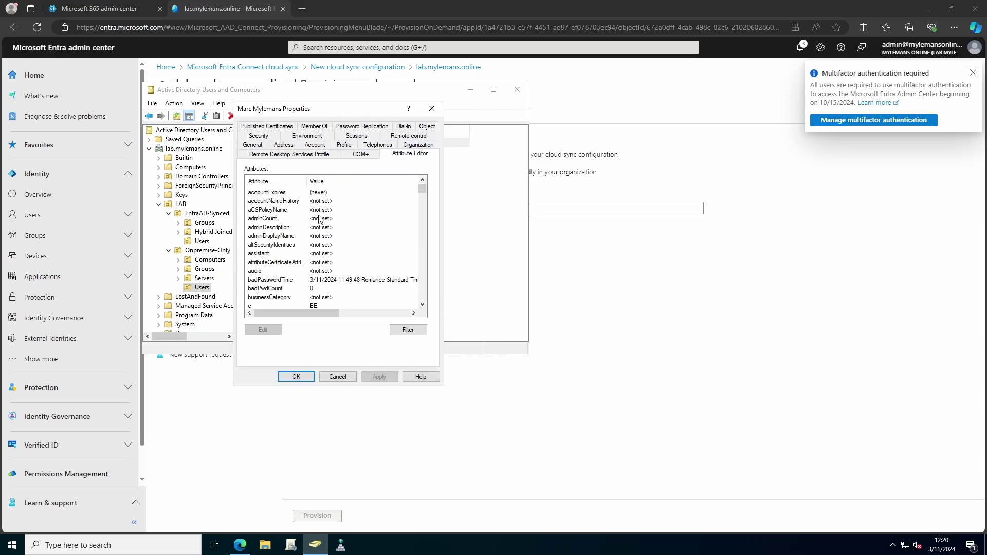
{"action": "left_click", "coordinate": [270, 237]}
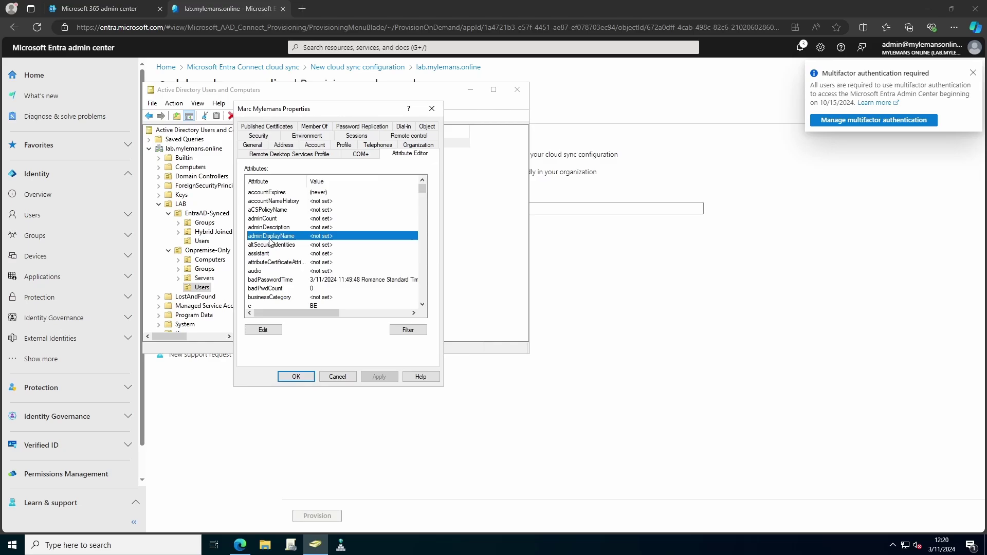
{"action": "type", "text": "pro"}
{"action": "left_click", "coordinate": [262, 210]}
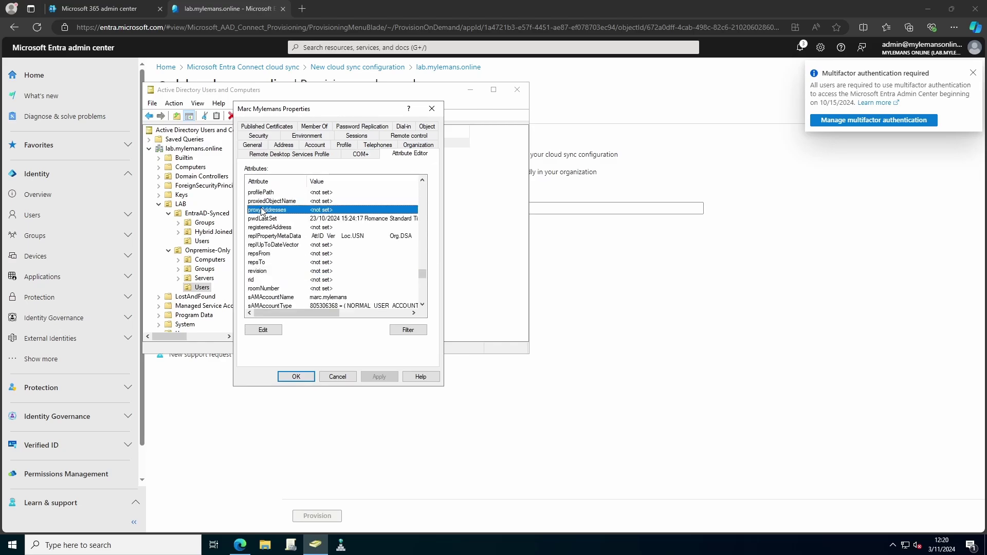
{"action": "left_click", "coordinate": [272, 333]}
{"action": "type", "text": "SMT"}
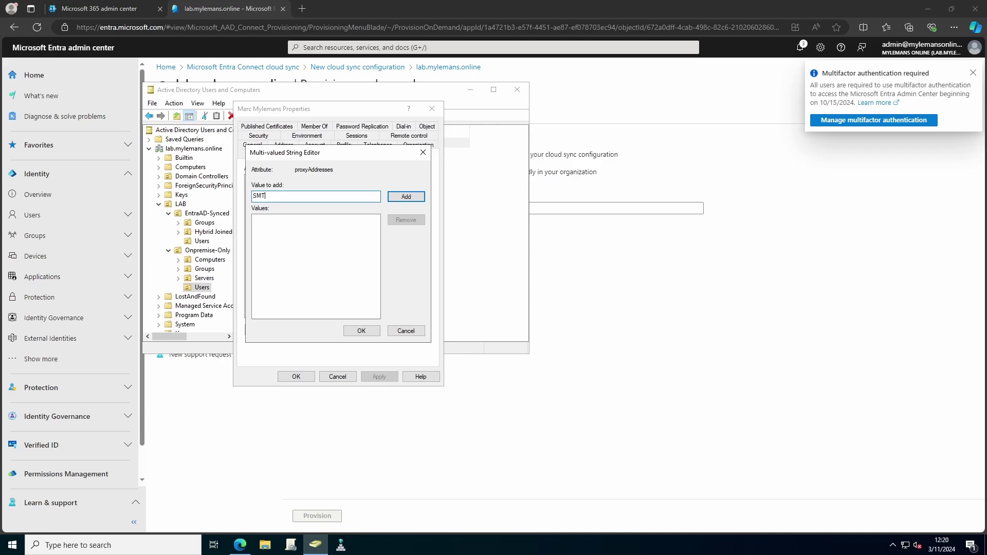
{"action": "key", "text": "Return"}
{"action": "left_click", "coordinate": [371, 331]}
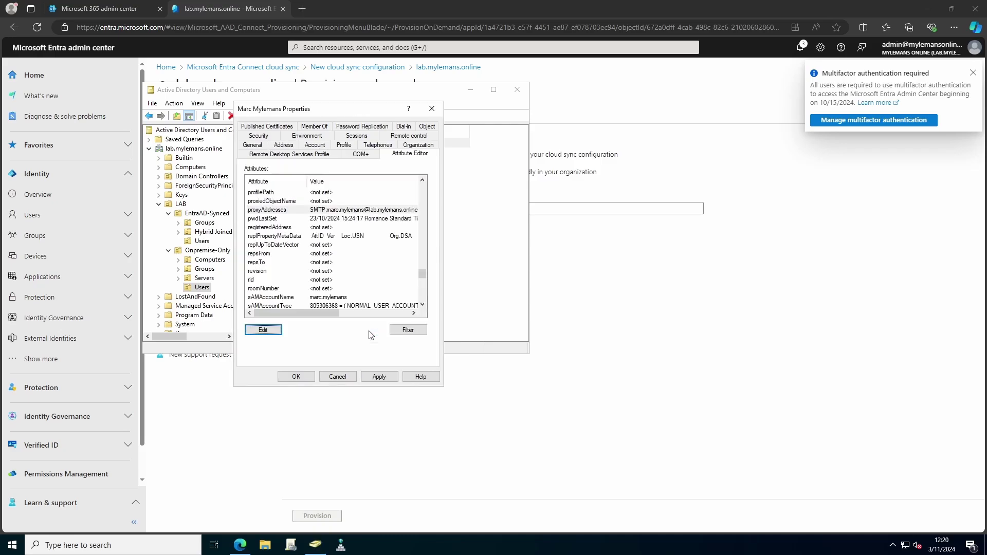
{"action": "left_click", "coordinate": [379, 376]}
{"action": "left_click", "coordinate": [314, 145]}
{"action": "left_click", "coordinate": [388, 180]}
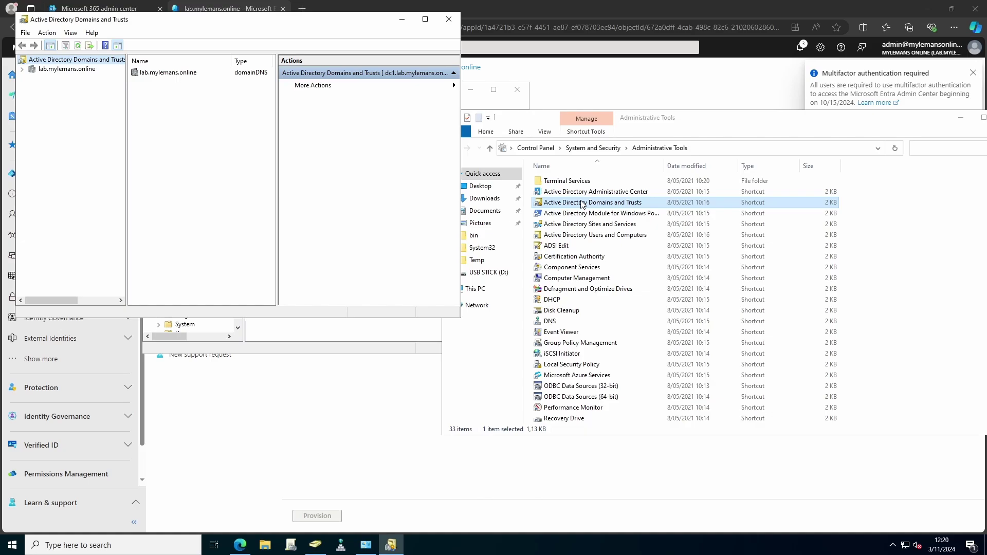
Step: Add domain.com as an alternative UPN suffix in Domains and Trusts properties
{"action": "right_click", "coordinate": [80, 60]}
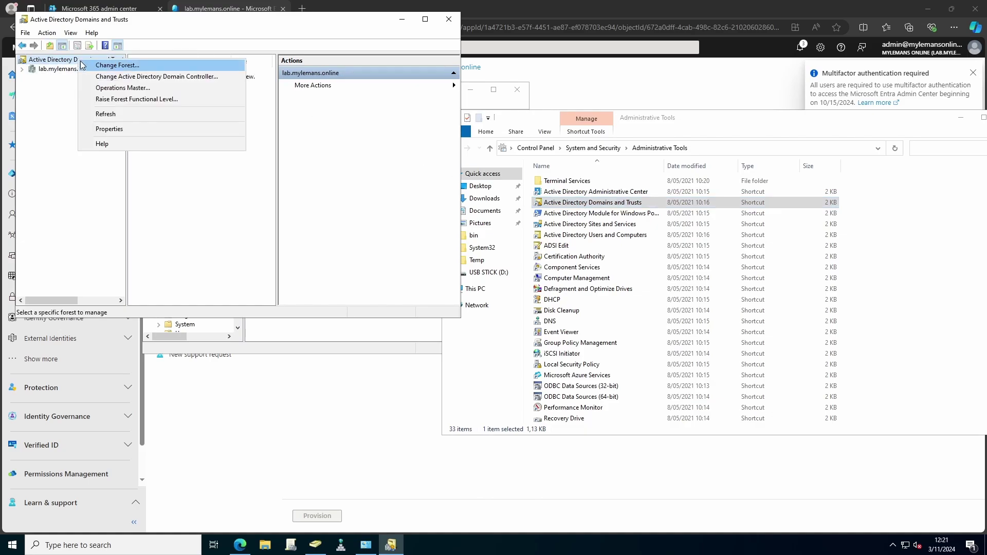
{"action": "left_click", "coordinate": [132, 130]}
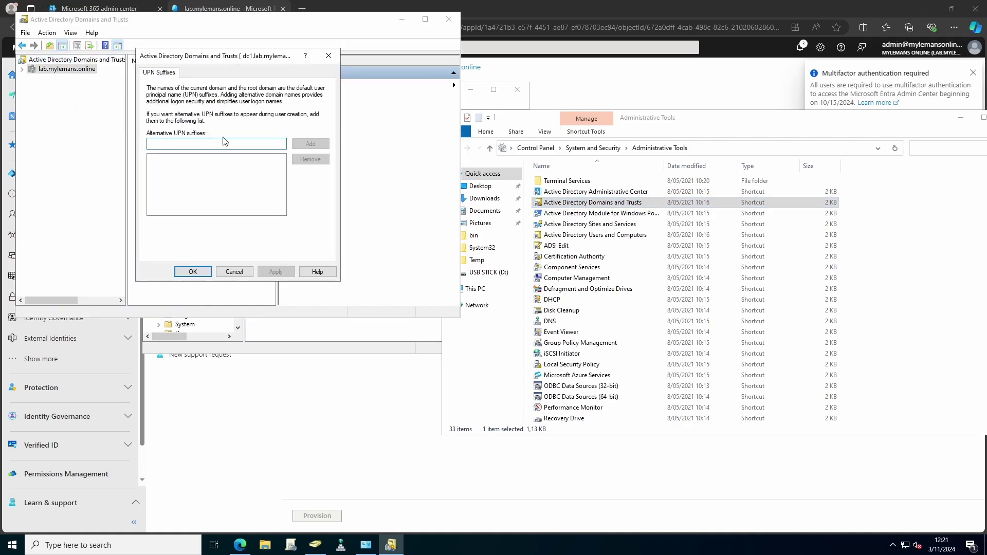
{"action": "type", "text": "d"}
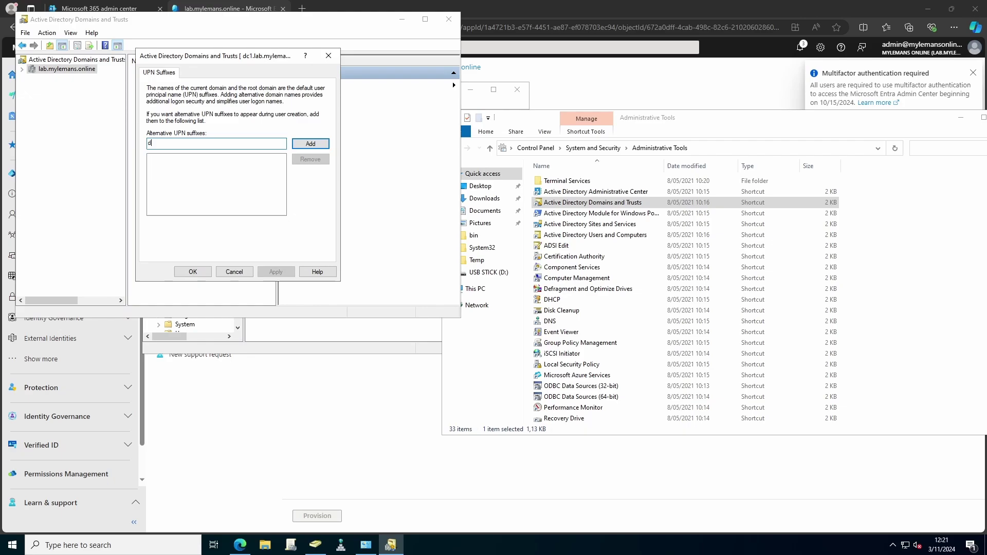
{"action": "type", "text": "omain.com"}
{"action": "left_click", "coordinate": [307, 145]}
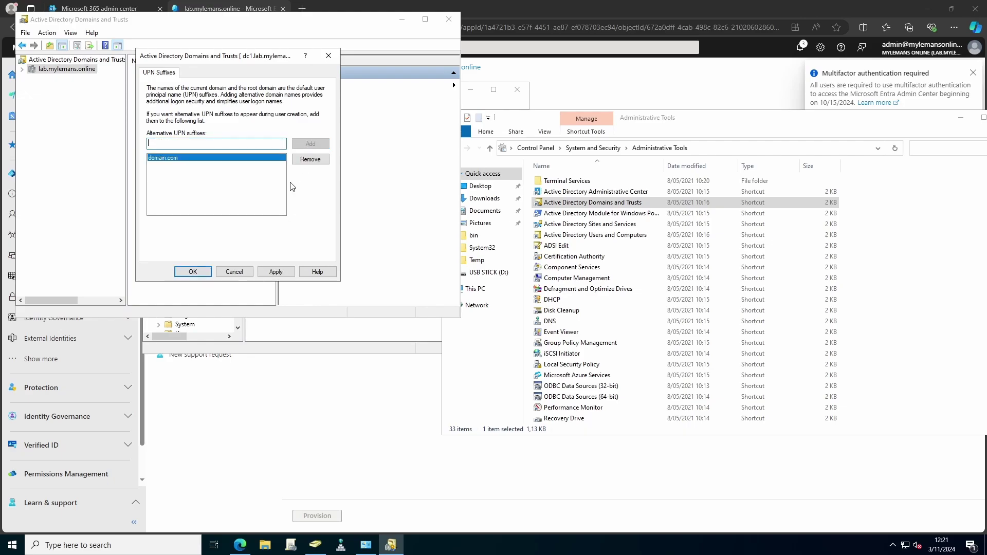
{"action": "left_click", "coordinate": [275, 272]}
{"action": "left_click", "coordinate": [193, 272]}
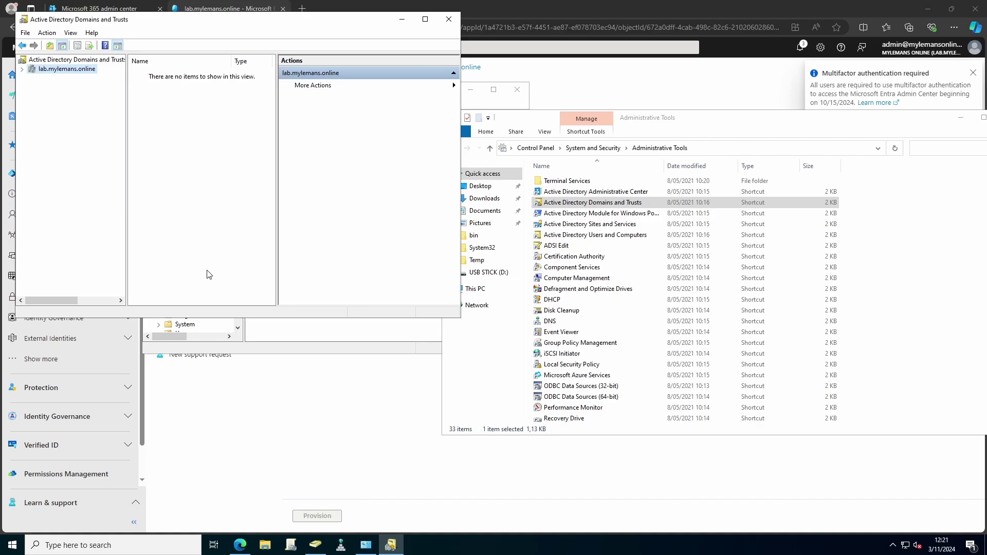
Step: Check the user's Account tab logon-name suffix list for domain.com
{"action": "left_click", "coordinate": [261, 339]}
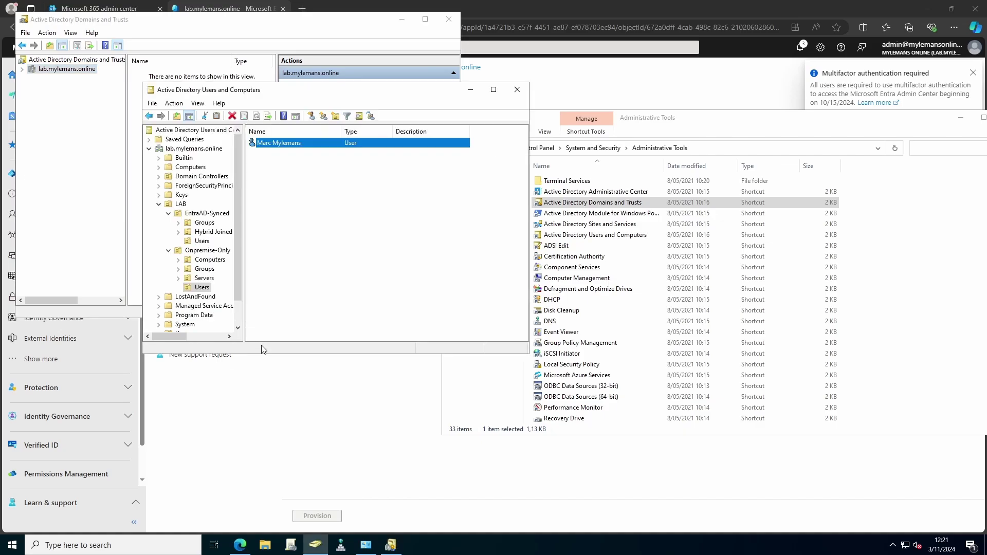
{"action": "right_click", "coordinate": [267, 149]}
{"action": "left_click", "coordinate": [308, 302]}
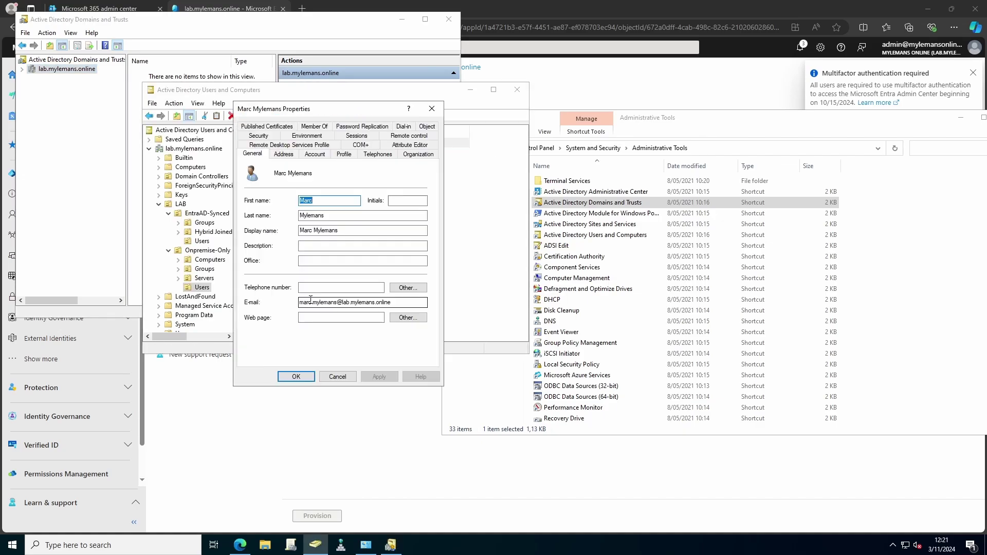
{"action": "left_click", "coordinate": [315, 154]}
{"action": "left_click", "coordinate": [396, 179]}
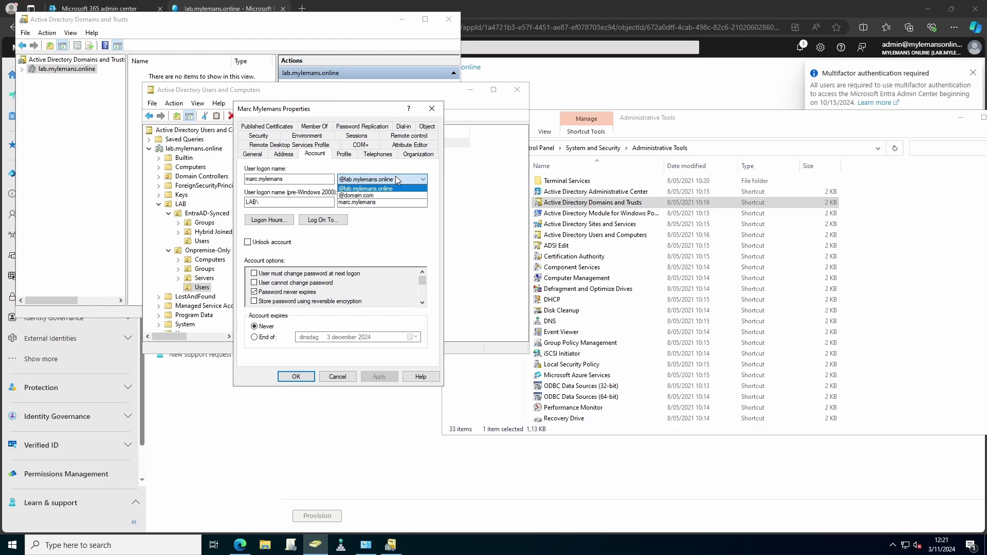
Step: Move the test user into the EntraAD-Synced Users OU
{"action": "left_click", "coordinate": [410, 235]}
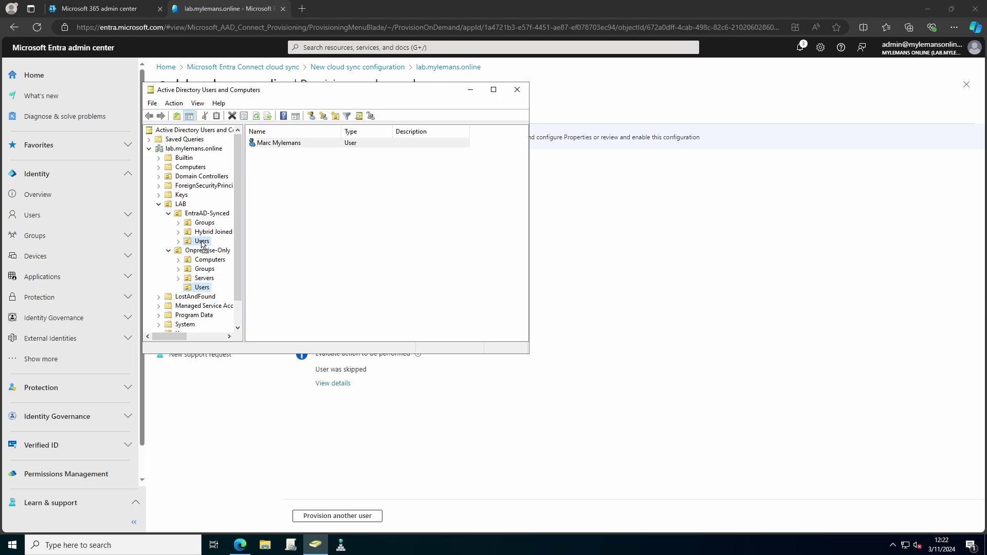
{"action": "left_click_drag", "start_coordinate": [203, 245], "coordinate": [202, 245]}
{"action": "left_click", "coordinate": [296, 254]}
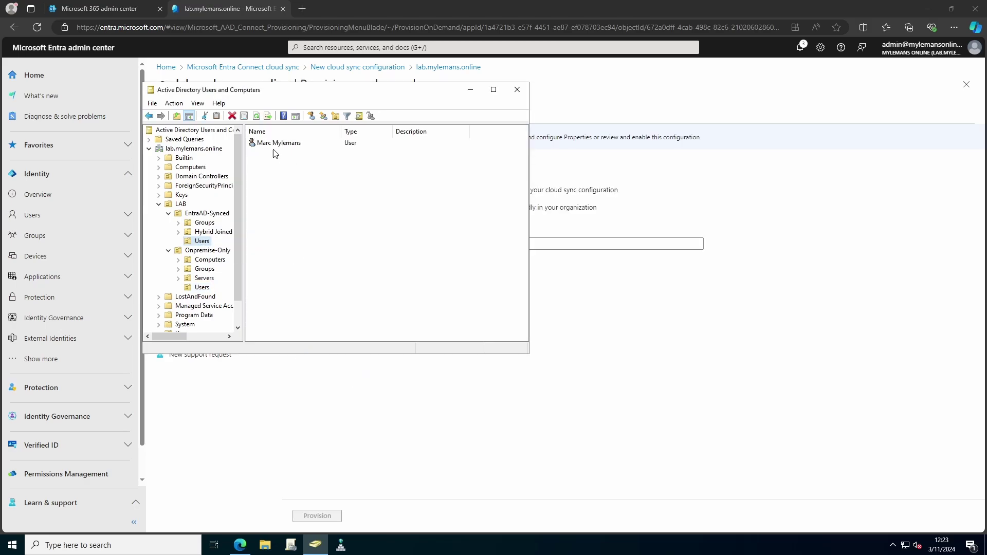
Step: Copy the moved user's distinguishedName value from the Attribute Editor
{"action": "right_click", "coordinate": [271, 142]}
{"action": "left_click", "coordinate": [304, 292]}
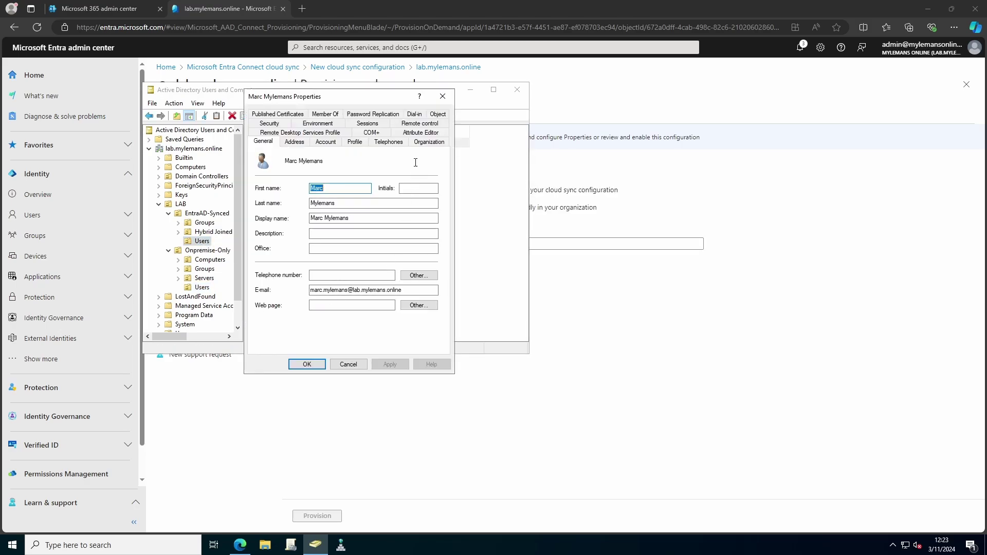
{"action": "left_click", "coordinate": [419, 134]}
{"action": "left_click", "coordinate": [288, 235]}
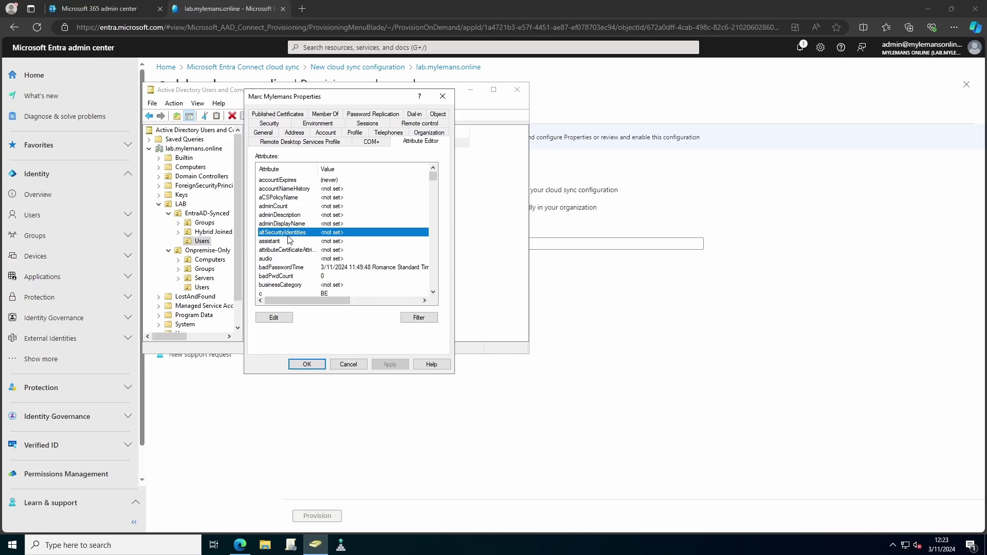
{"action": "key", "text": "d"}
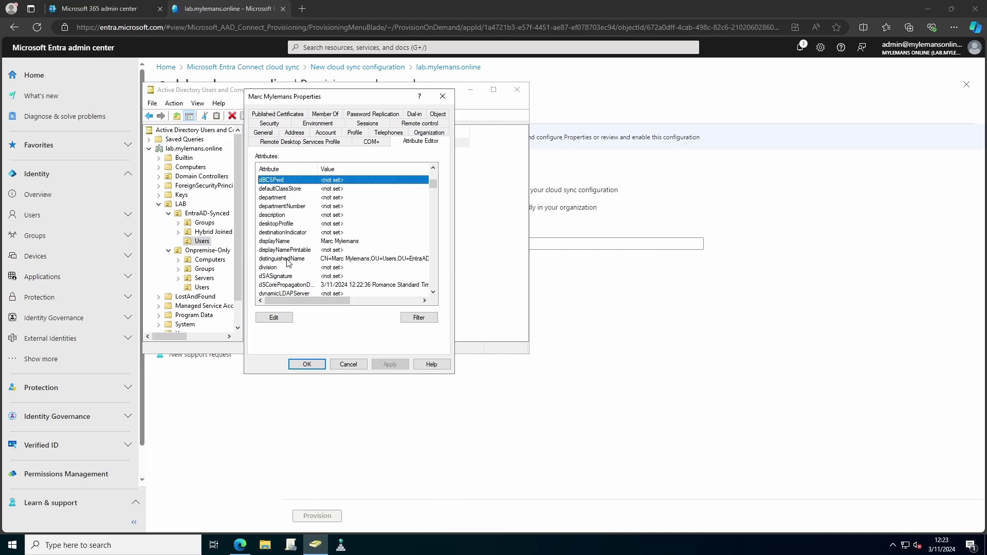
{"action": "left_click", "coordinate": [288, 259]}
{"action": "left_click", "coordinate": [285, 319]}
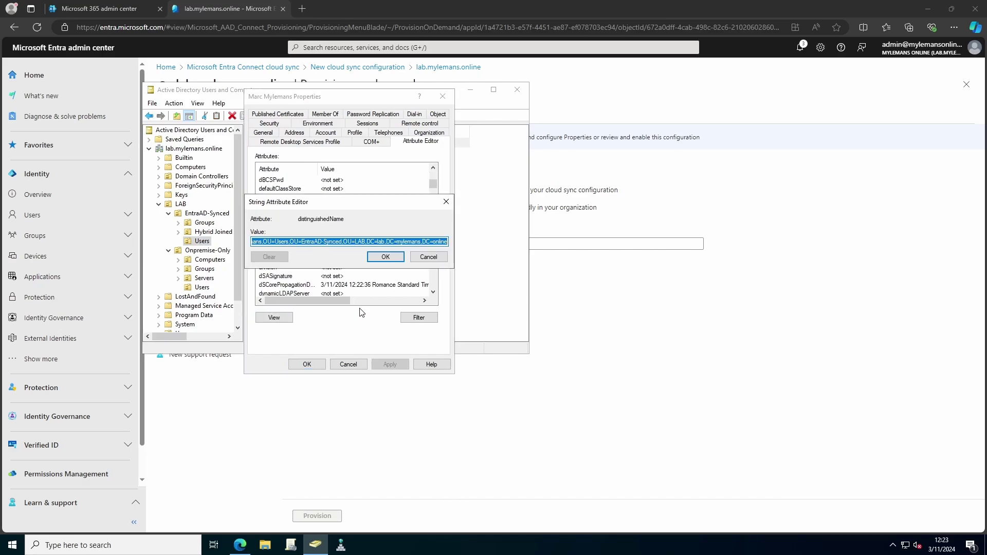
{"action": "right_click", "coordinate": [357, 241]}
{"action": "left_click", "coordinate": [381, 273]}
{"action": "left_click", "coordinate": [385, 257]}
{"action": "left_click", "coordinate": [307, 364]}
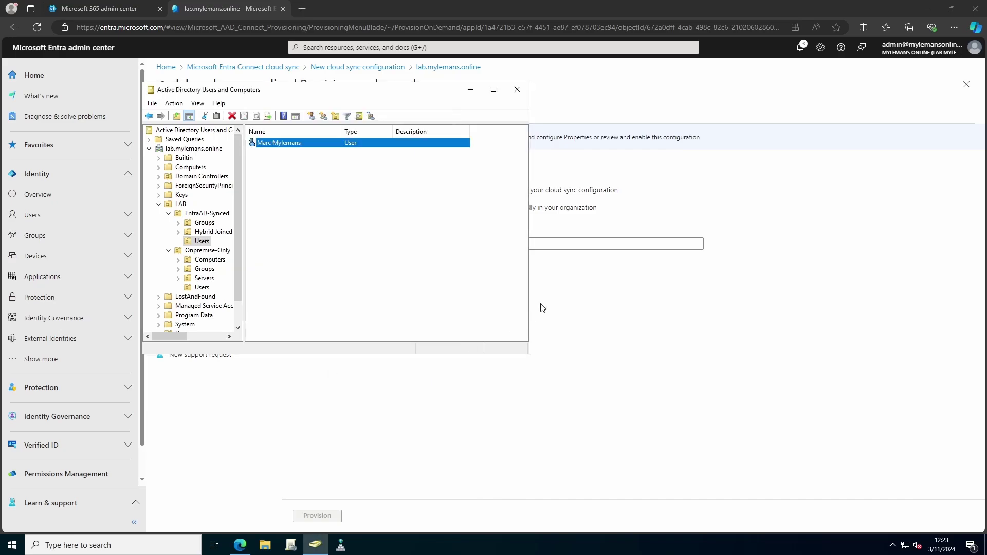
Step: Paste the distinguished name into Provision on demand and provision the user
{"action": "left_click", "coordinate": [567, 243]}
{"action": "key", "text": "ctrl+v"}
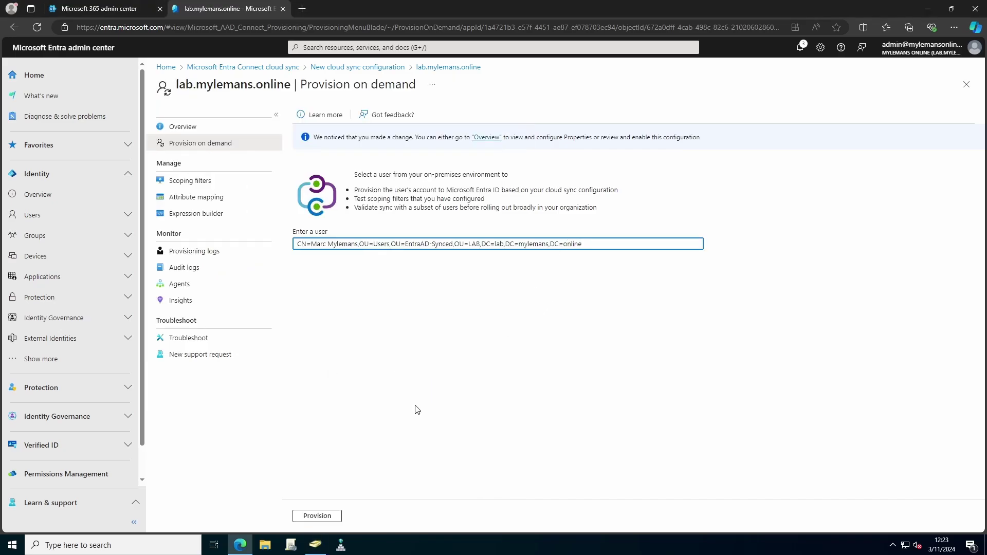
{"action": "left_click", "coordinate": [333, 516]}
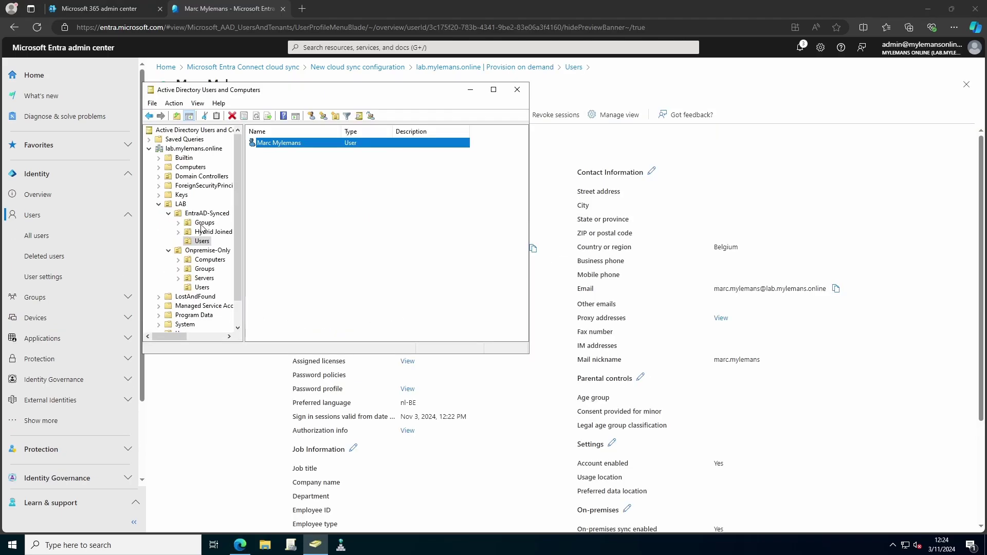
Step: Create the security group EntraID_Licensing_BusinessPremium in EntraAD-Synced Groups
{"action": "left_click", "coordinate": [204, 223]}
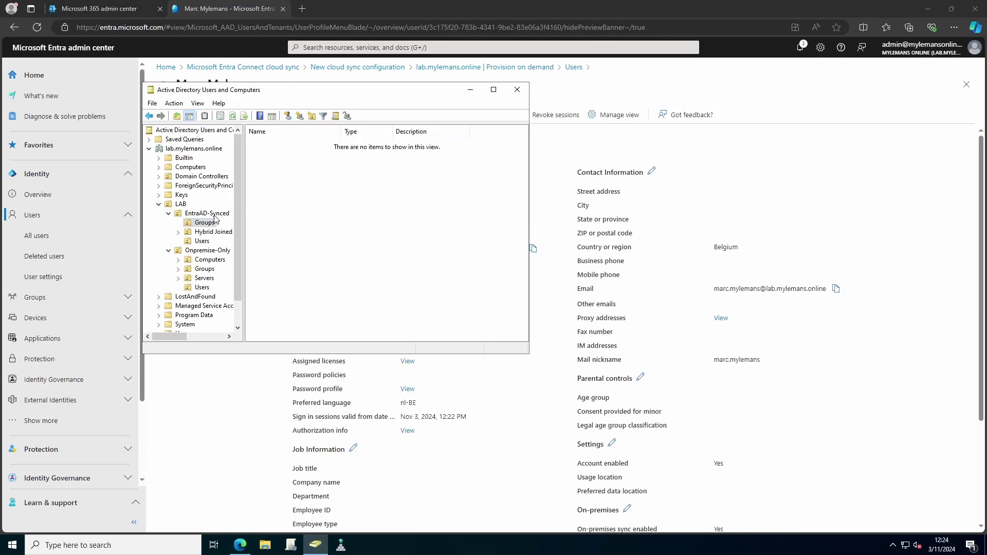
{"action": "right_click", "coordinate": [209, 223]}
{"action": "mouse_move", "coordinate": [263, 265]}
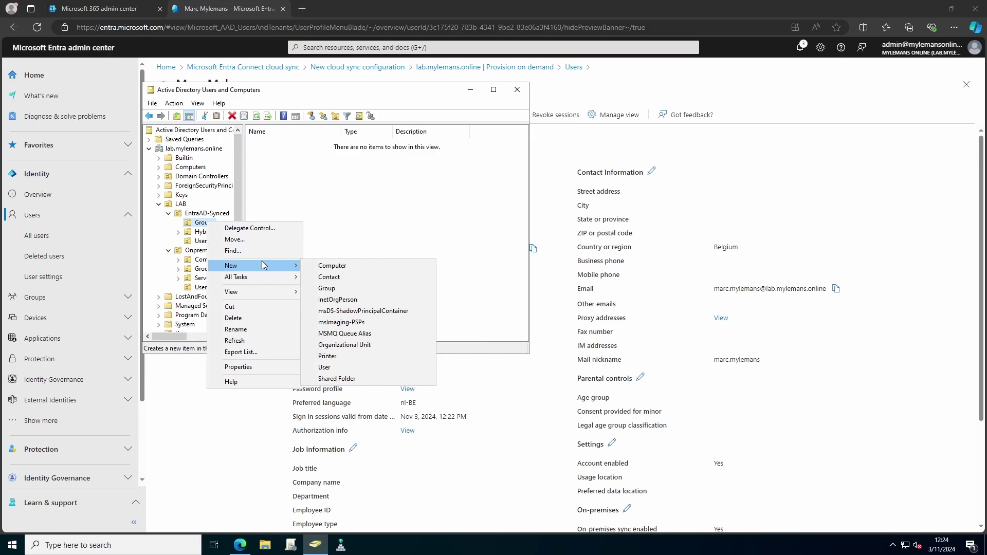
{"action": "left_click", "coordinate": [343, 289]}
{"action": "key", "text": "ctrl+v"}
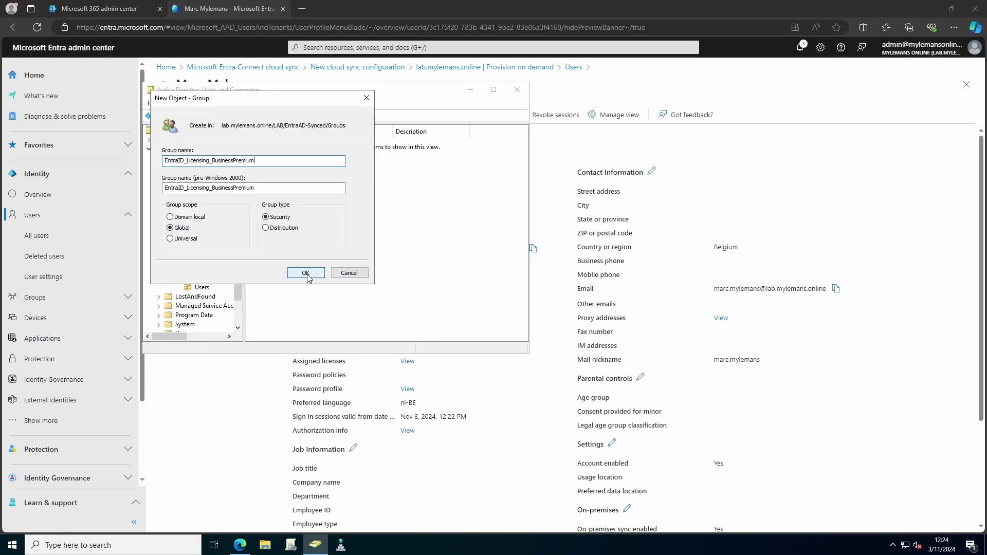
{"action": "left_click", "coordinate": [305, 273]}
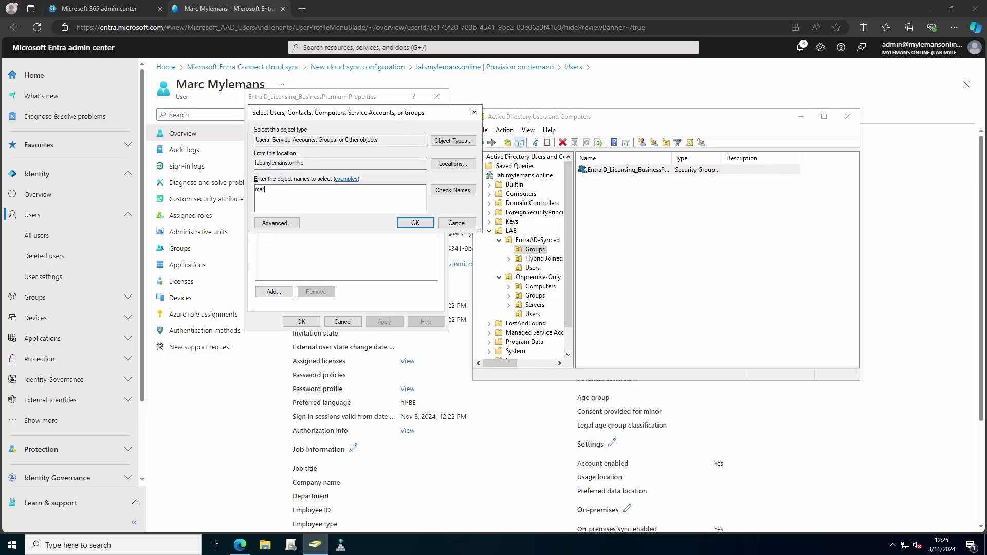
Step: Add the test user as a member of EntraID_Licensing_BusinessPremium and save
{"action": "type", "text": "ar"}
{"action": "key", "text": "ctrl+k"}
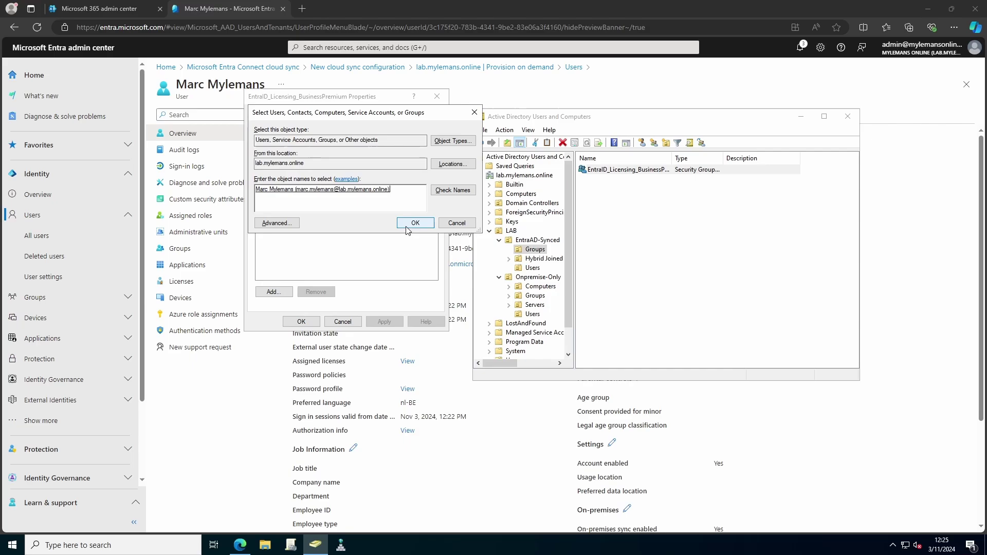
{"action": "left_click", "coordinate": [407, 226]}
{"action": "left_click", "coordinate": [384, 322]}
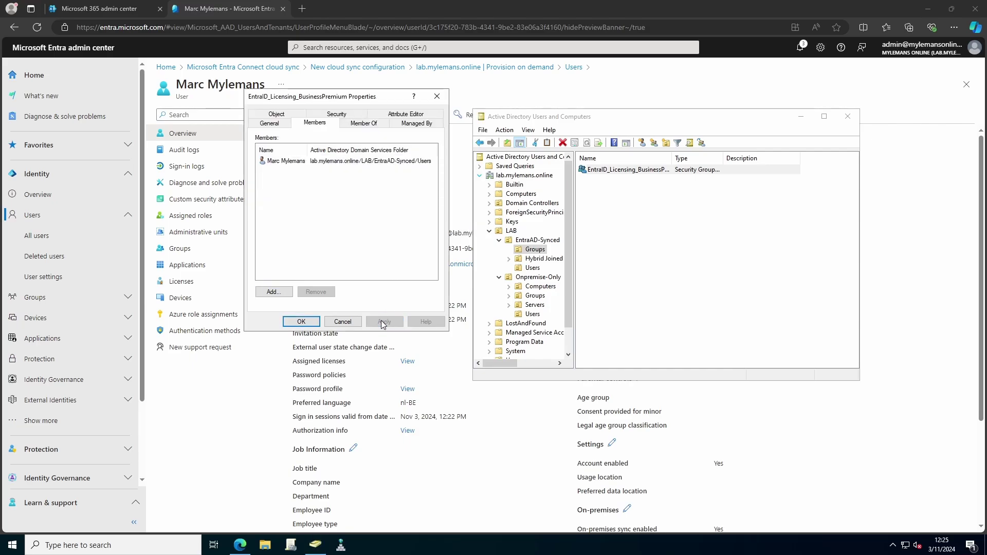
{"action": "left_click", "coordinate": [302, 321]}
Step: Review and enable the lab.mylemans.online cloud sync configuration, then view its audit logs
{"action": "left_click", "coordinate": [358, 67]}
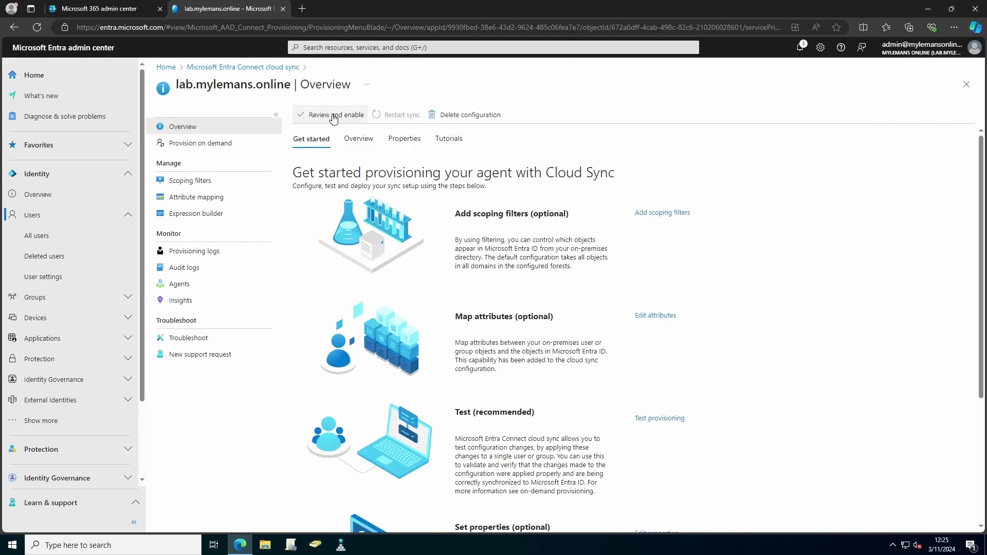
{"action": "left_click", "coordinate": [333, 116]}
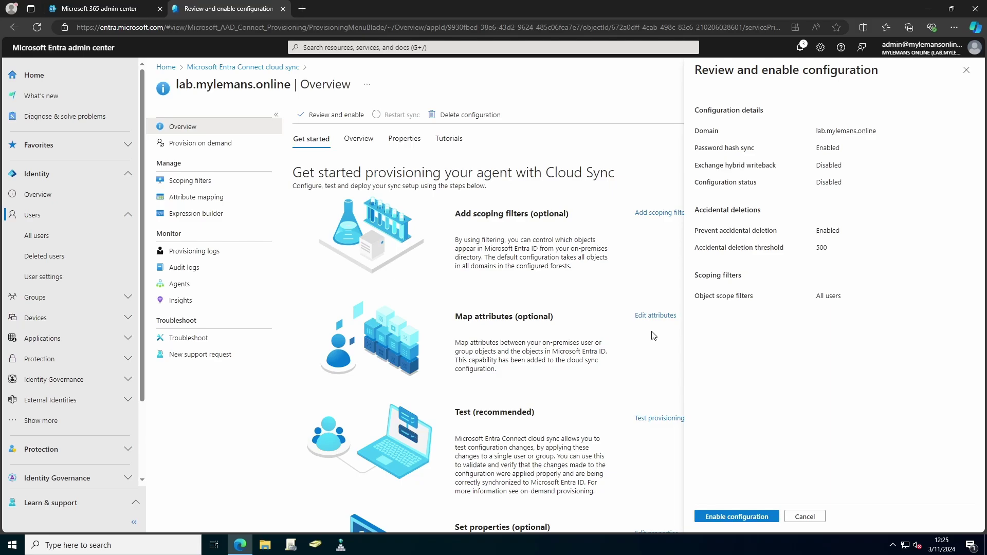
{"action": "left_click", "coordinate": [752, 519]}
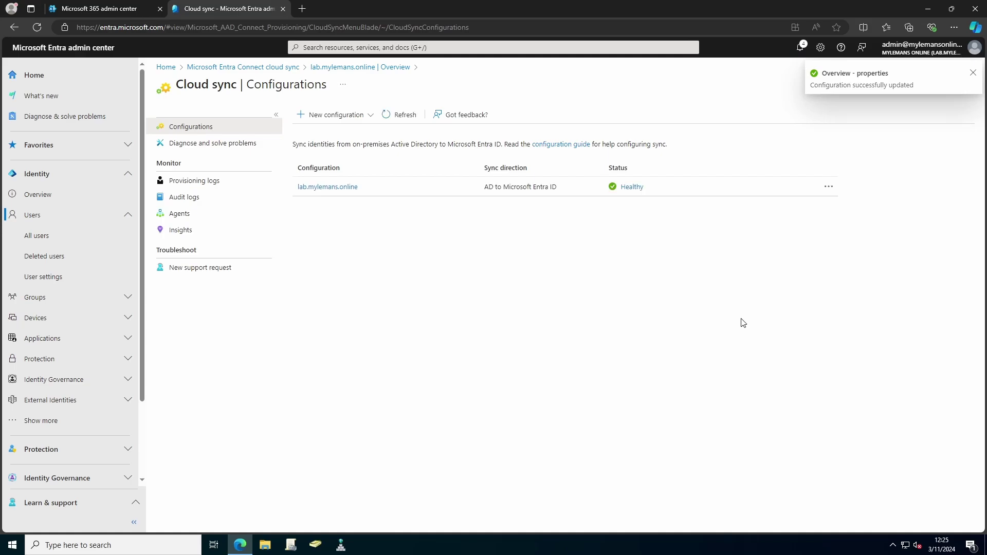
{"action": "left_click", "coordinate": [184, 197]}
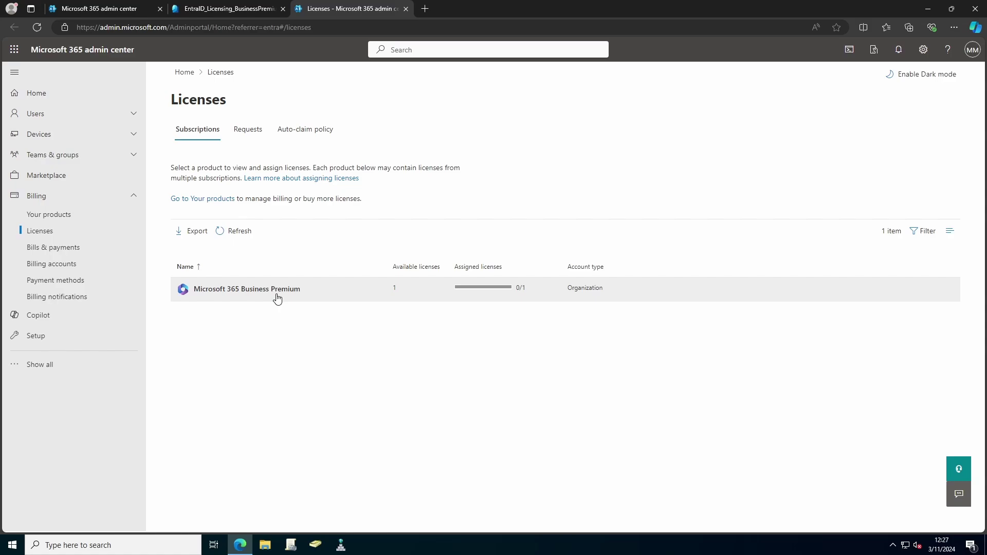
Step: Assign Microsoft 365 Business Premium licences to the EntraID_Licensing_BusinessPremium group
{"action": "left_click", "coordinate": [278, 299]}
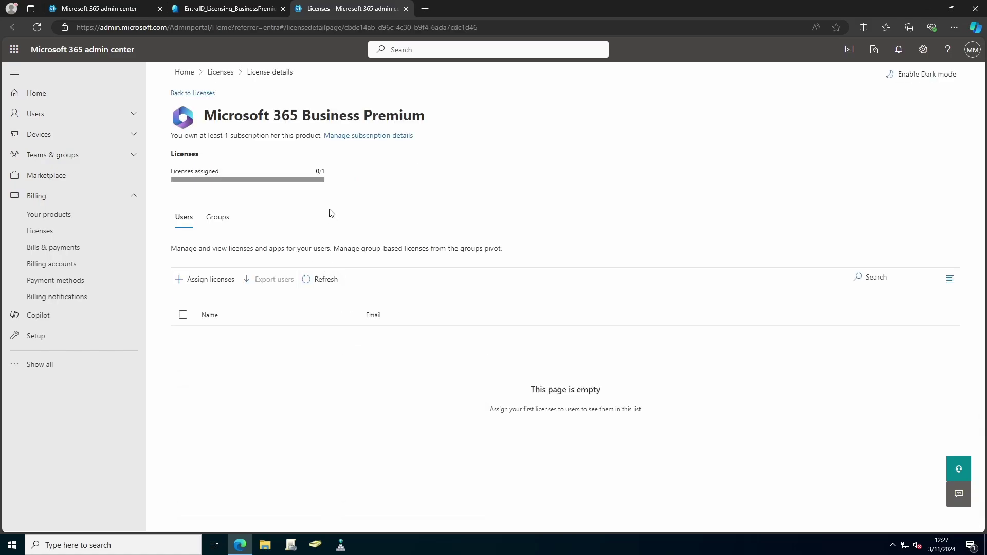
{"action": "left_click", "coordinate": [218, 218]}
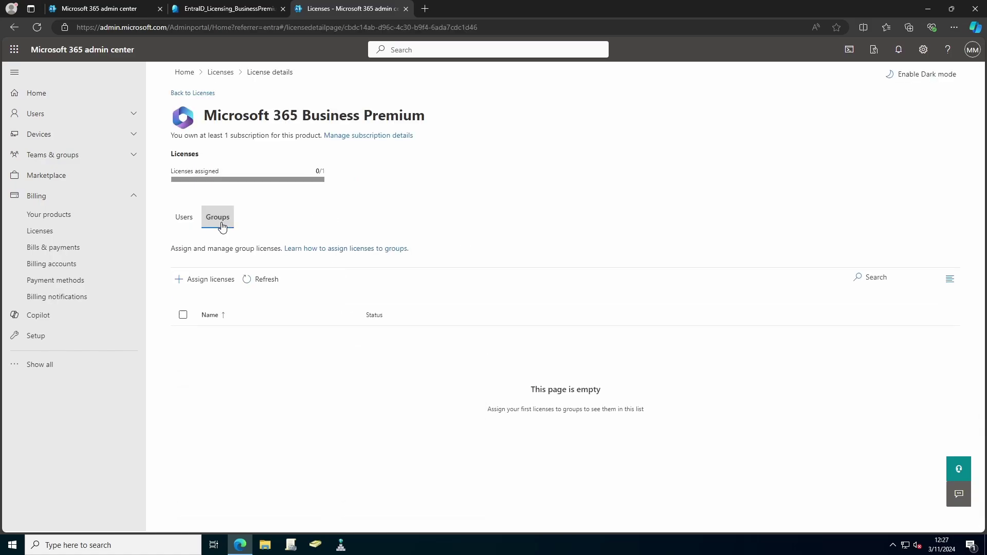
{"action": "left_click", "coordinate": [215, 285]}
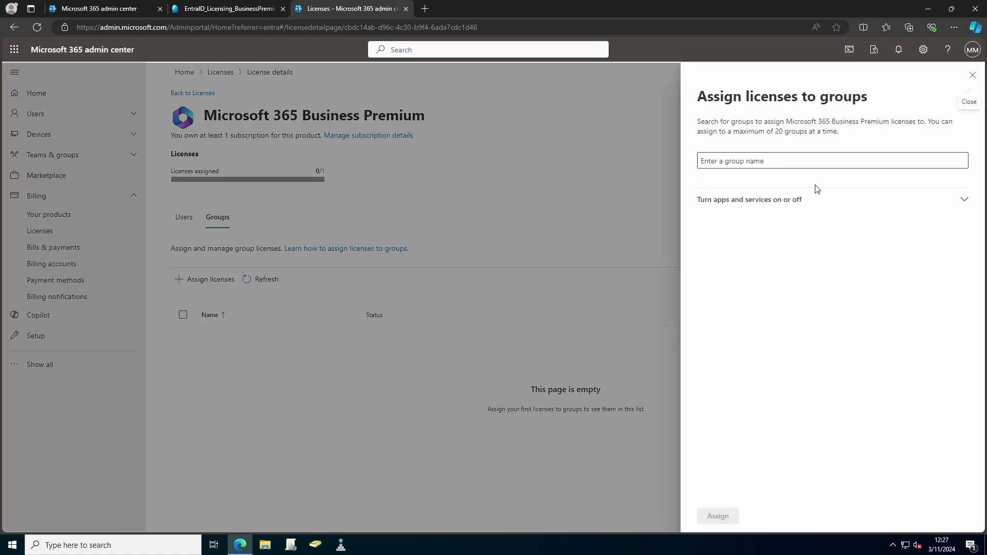
{"action": "left_click", "coordinate": [882, 161]}
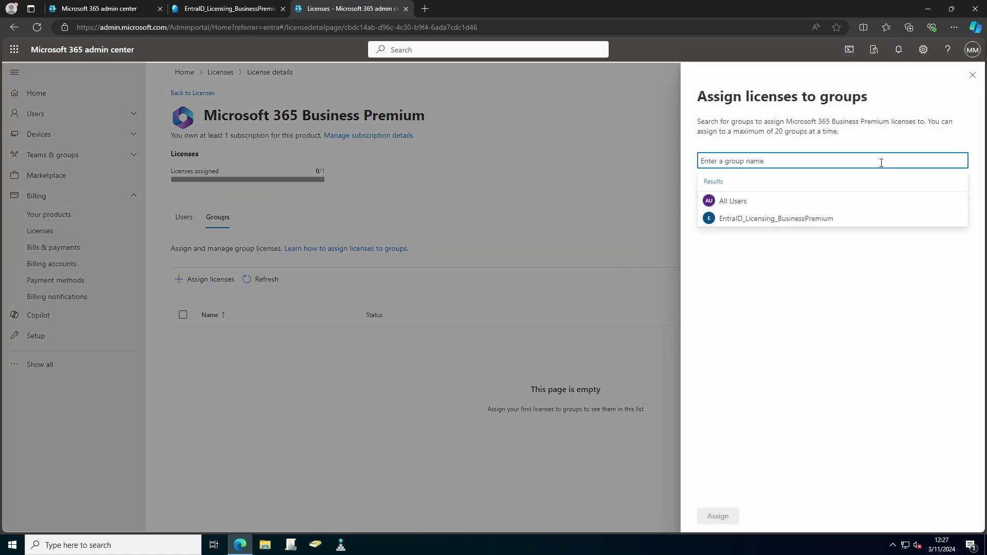
{"action": "left_click", "coordinate": [801, 219]}
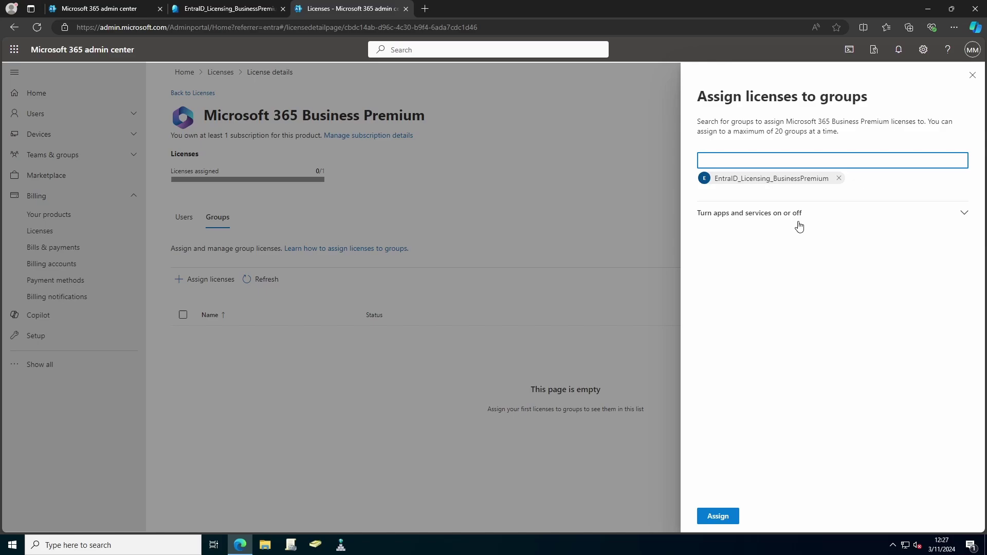
{"action": "left_click", "coordinate": [728, 518]}
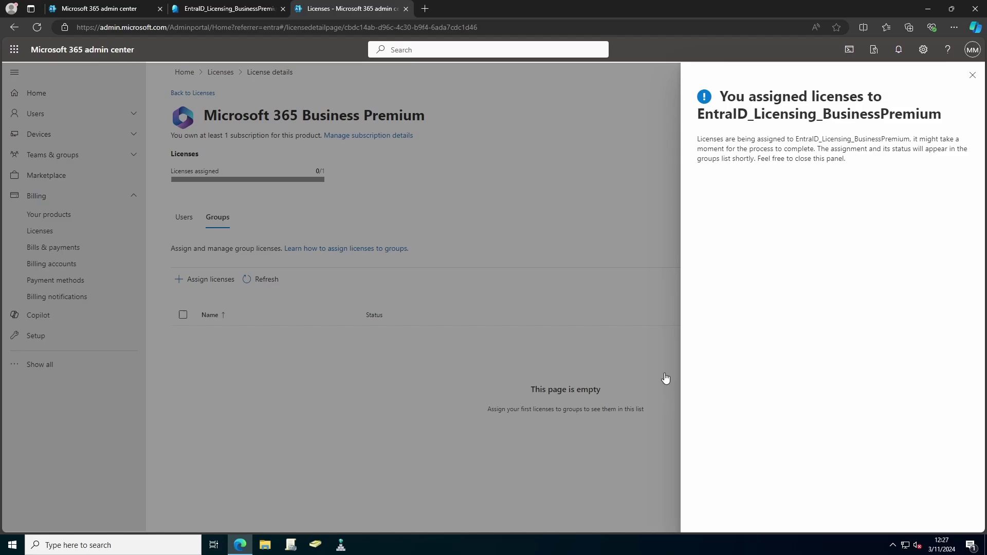
{"action": "left_click", "coordinate": [972, 75]}
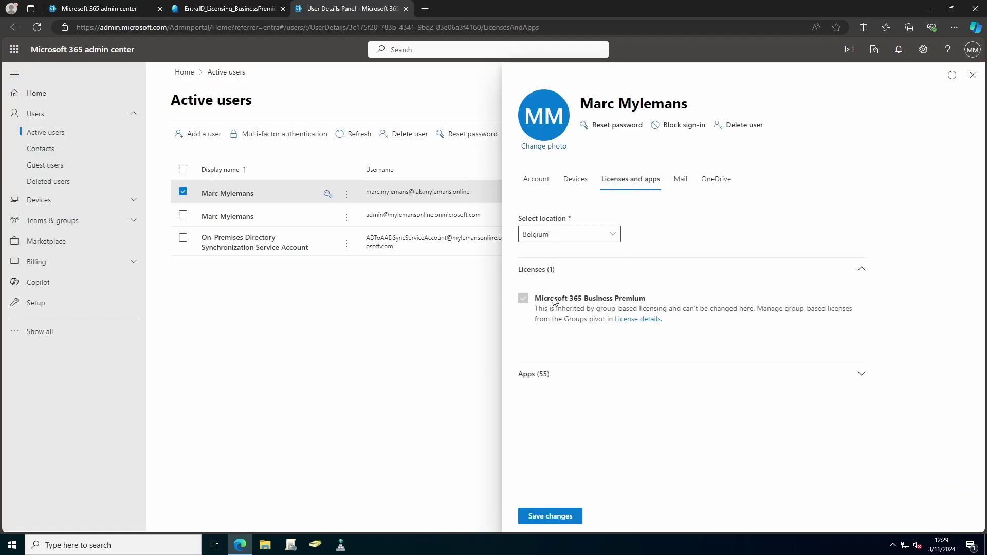
{"action": "left_click_drag", "start_coordinate": [666, 322], "coordinate": [544, 309]}
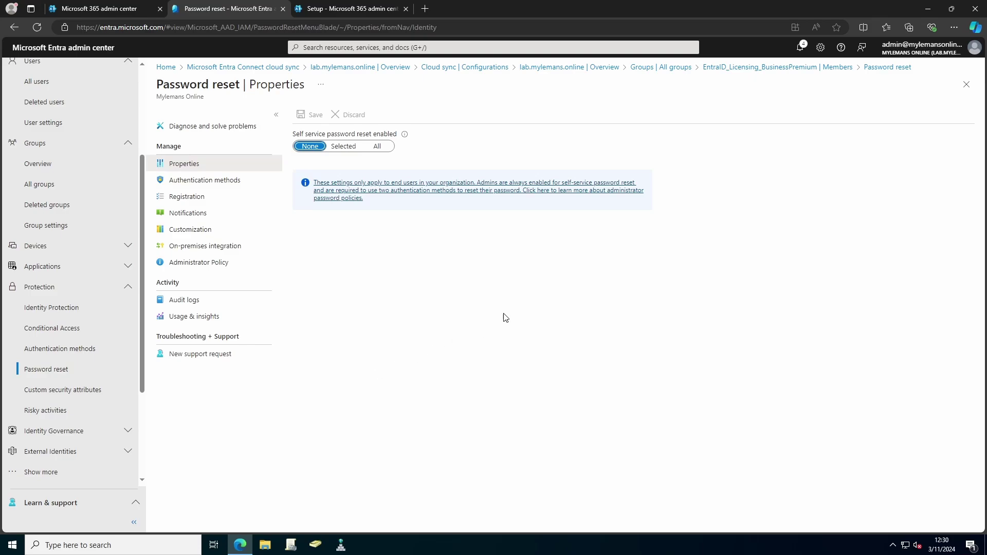
Step: Set self-service password reset to Selected with EntraID_Licensing_BusinessPremium and save
{"action": "left_click", "coordinate": [343, 147]}
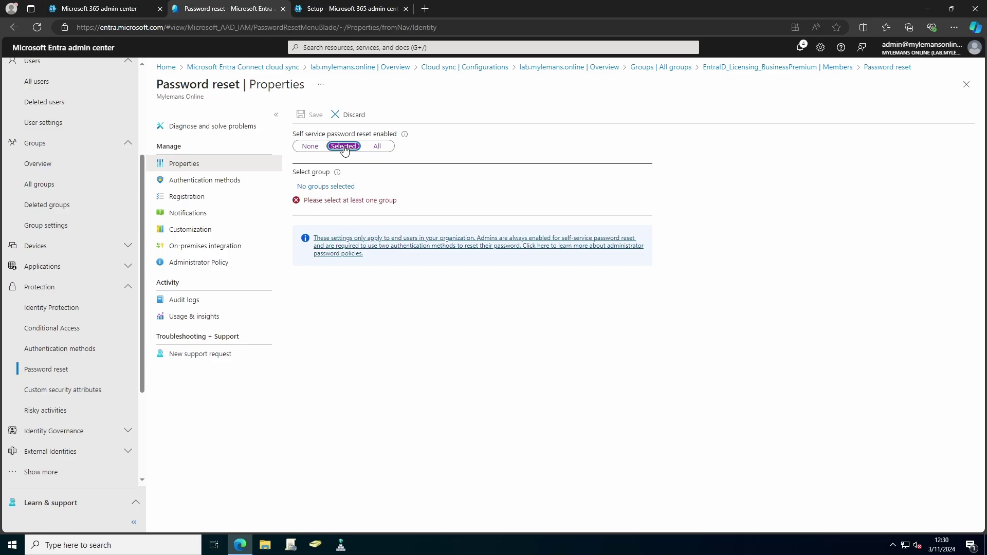
{"action": "left_click", "coordinate": [323, 189]}
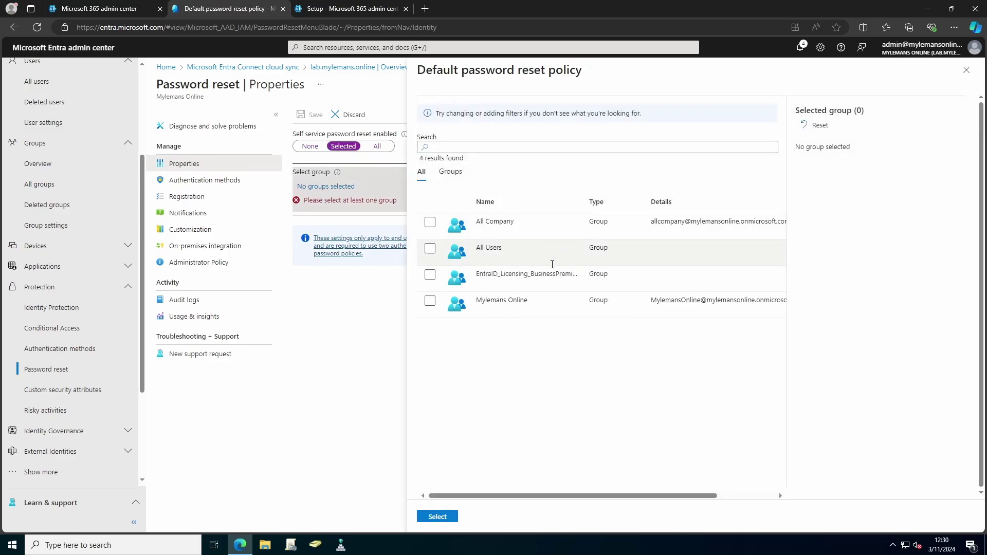
{"action": "left_click", "coordinate": [430, 275]}
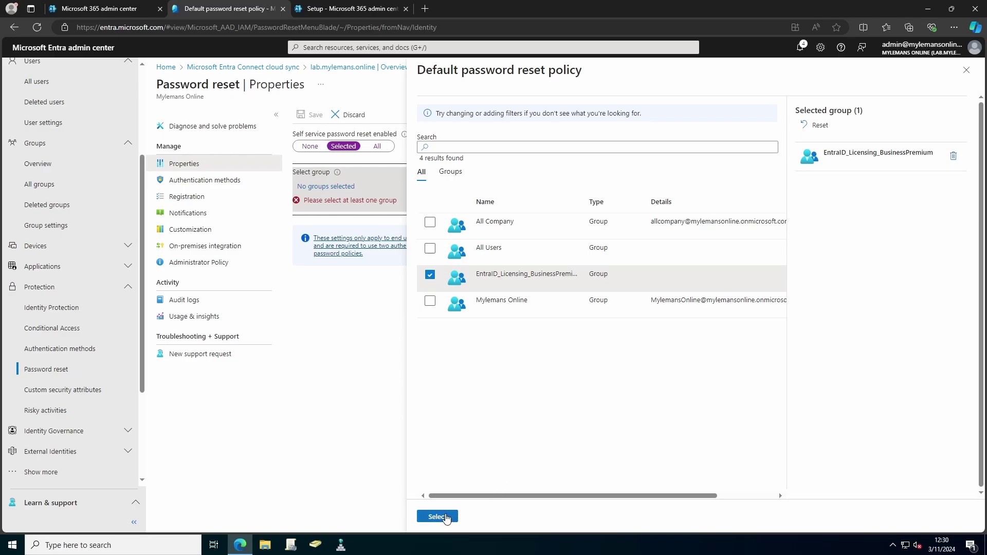
{"action": "left_click", "coordinate": [446, 518]}
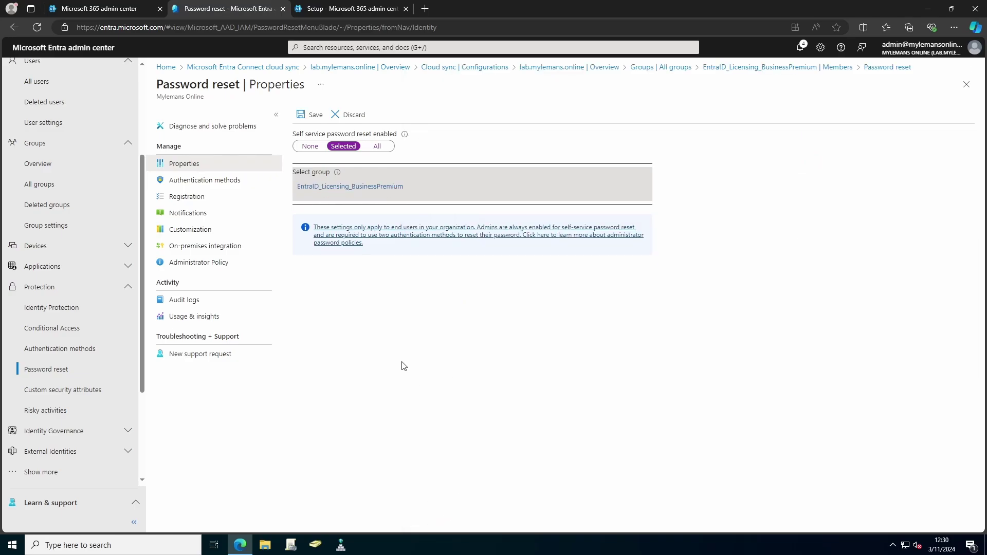
{"action": "left_click", "coordinate": [304, 116]}
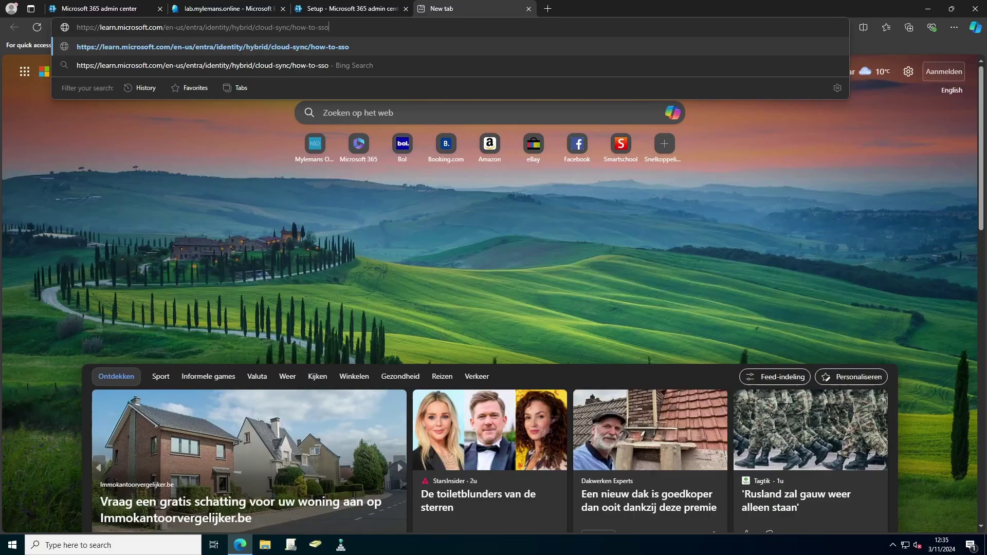
Step: Follow the SSO article's Entra Connect link and download AzureADConnect.msi
{"action": "key", "text": "Return"}
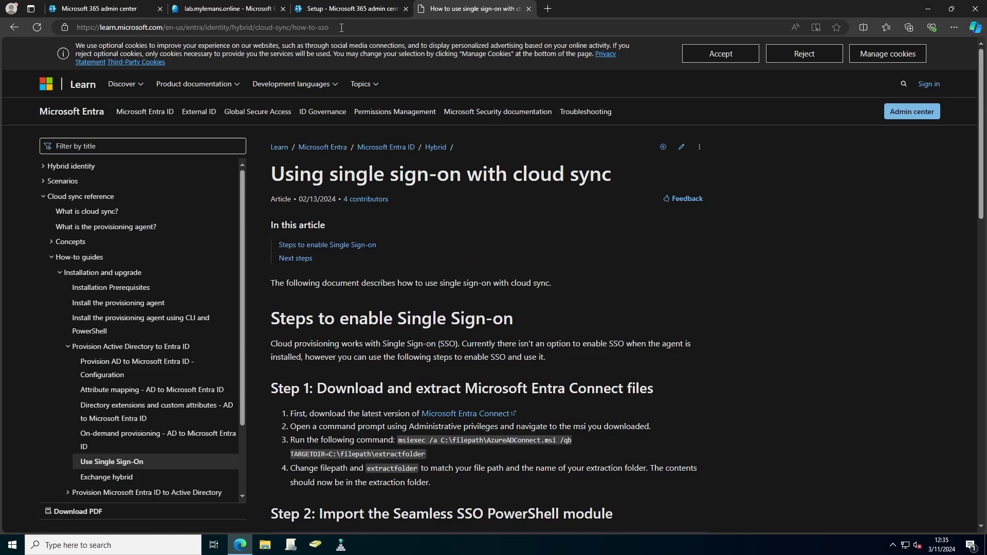
{"action": "scroll", "coordinate": [457, 302], "scroll_direction": "down", "scroll_amount": 2}
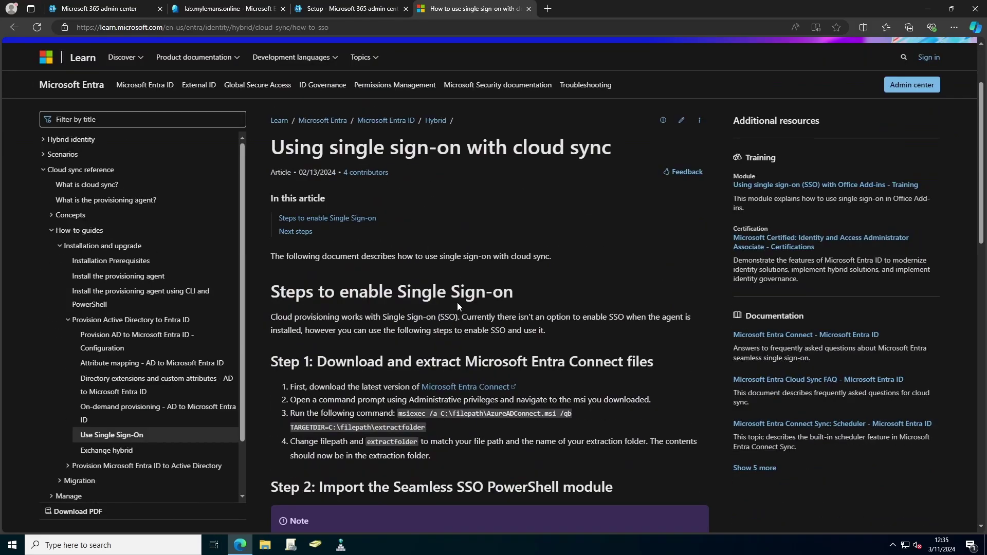
{"action": "right_click", "coordinate": [474, 386]}
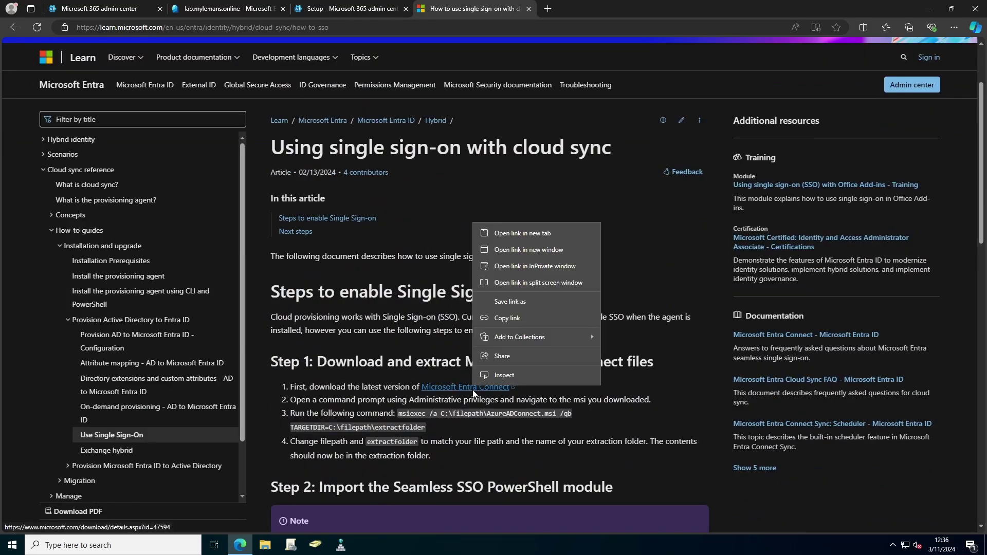
{"action": "left_click", "coordinate": [526, 232]}
{"action": "left_click", "coordinate": [600, 9]}
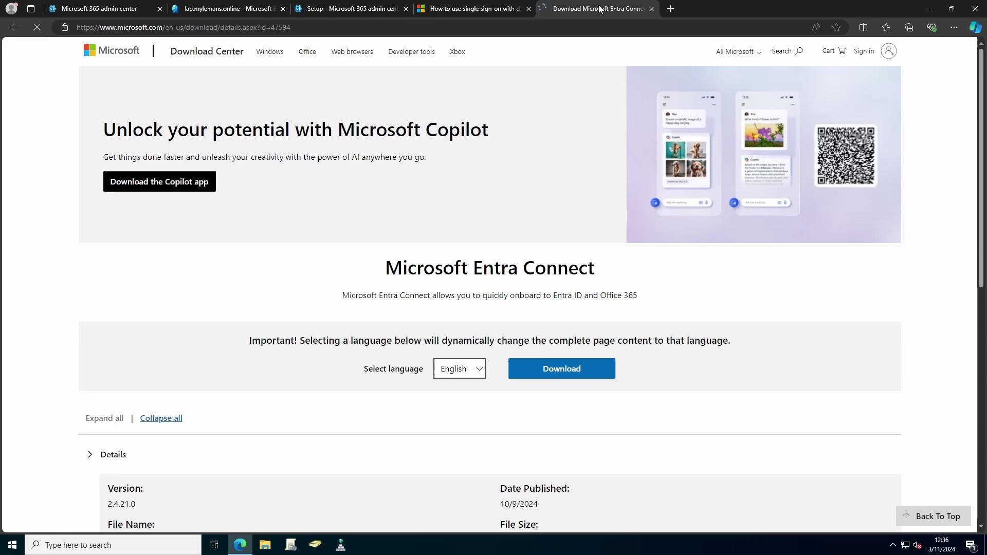
{"action": "left_click", "coordinate": [560, 403]}
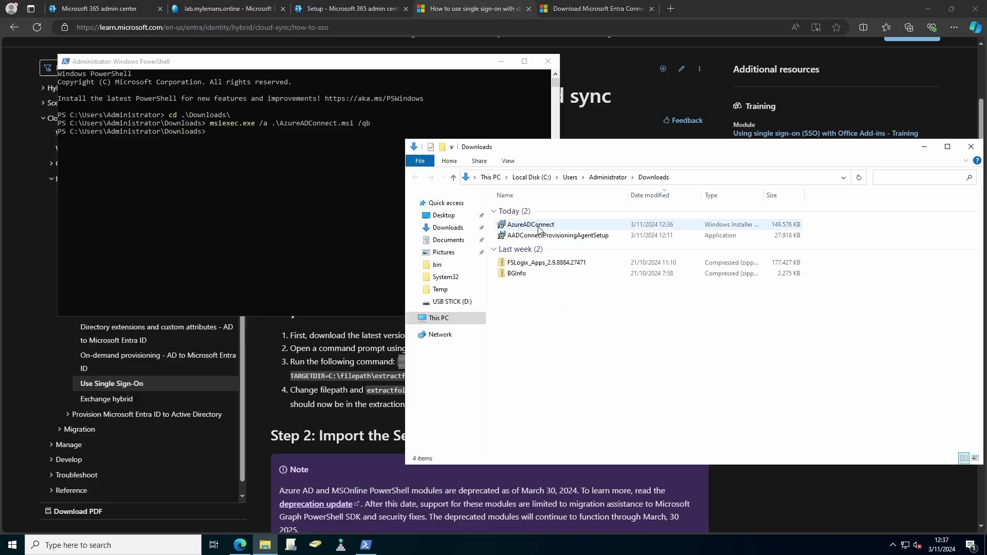
Step: Run AzureADConnect.msi and dismiss the Incorrect version of TLS error
{"action": "double_click", "coordinate": [545, 225]}
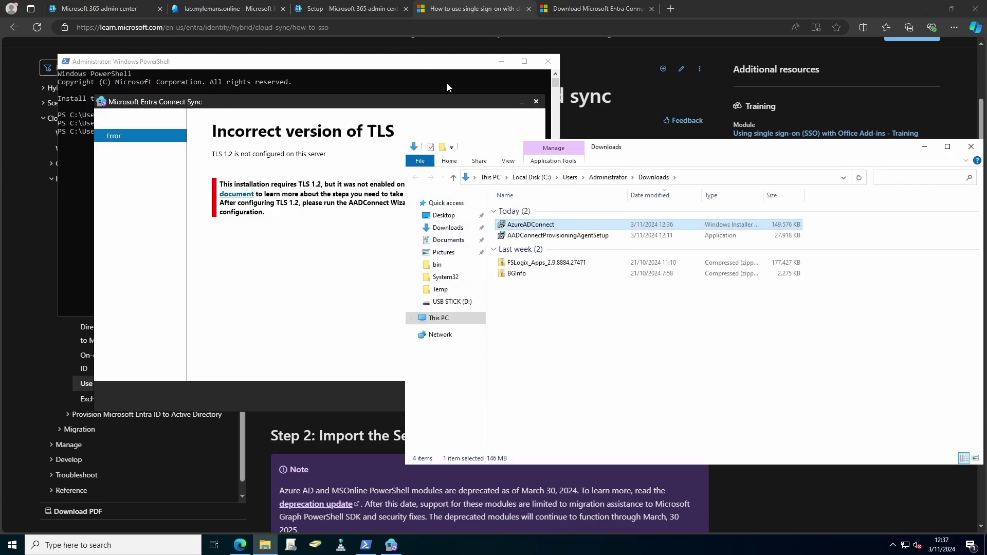
{"action": "left_click", "coordinate": [494, 102]}
{"action": "left_click", "coordinate": [536, 102]}
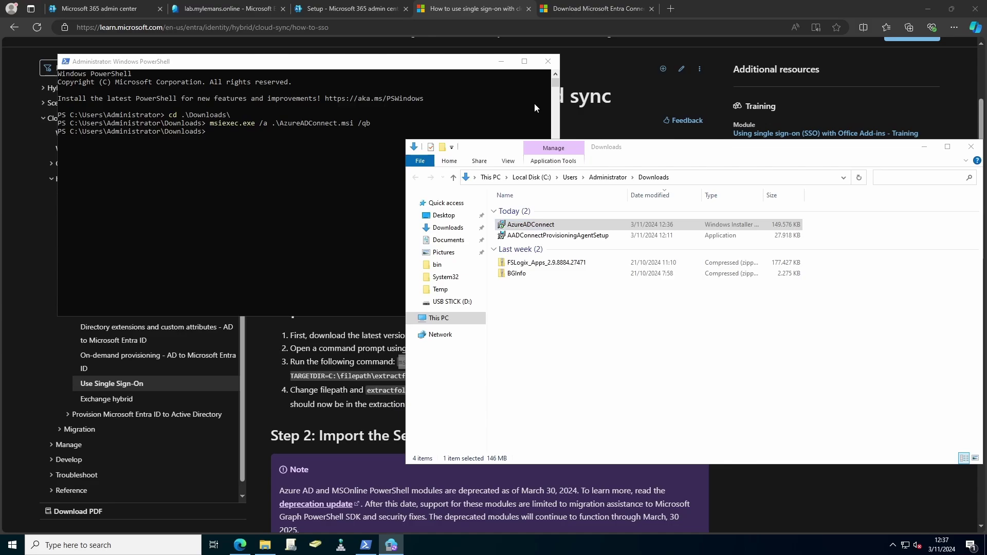
Step: Select the C:\Program Files\Microsoft Azure Active Directory Connect path in Explorer
{"action": "left_click", "coordinate": [342, 362]}
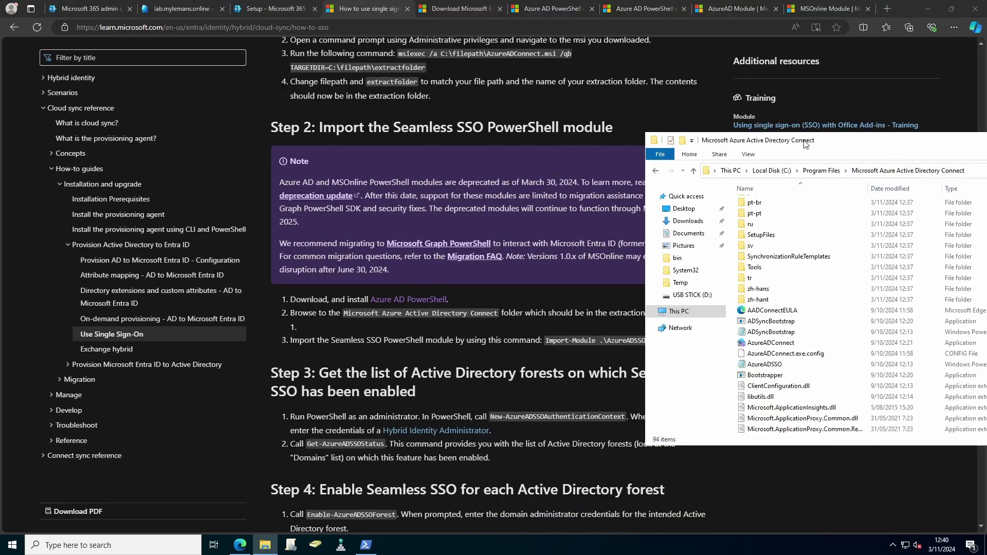
{"action": "left_click_drag", "start_coordinate": [805, 144], "coordinate": [589, 139]}
{"action": "left_click", "coordinate": [789, 164]}
{"action": "key", "text": "ctrl+c"}
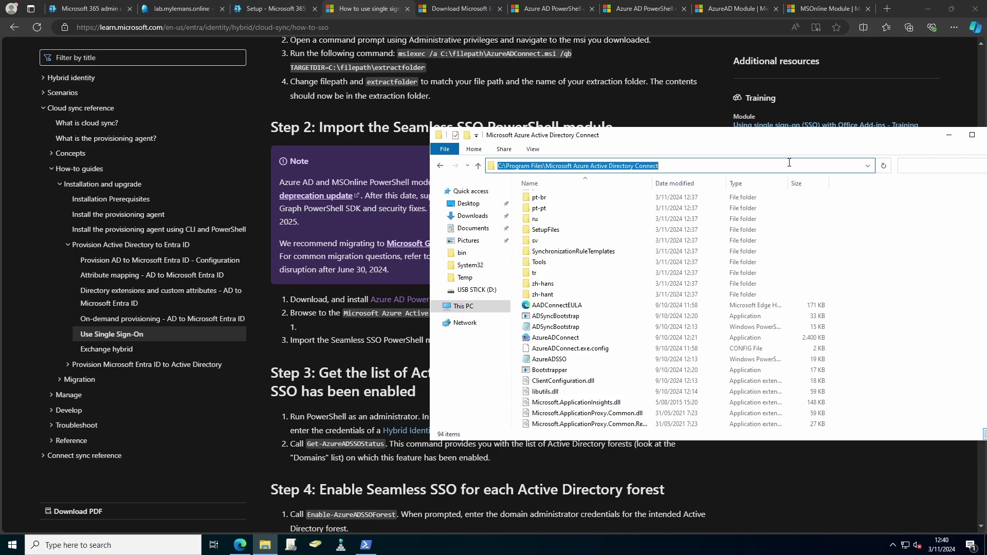
Step: Change PowerShell's directory to the Microsoft Azure Active Directory Connect folder
{"action": "left_click", "coordinate": [366, 545]}
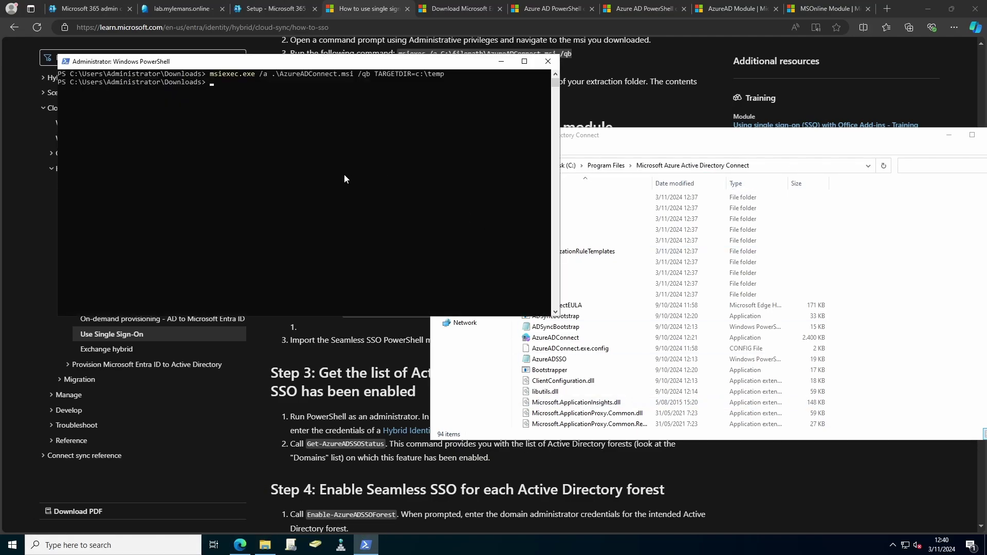
{"action": "type", "text": "cd \""}
{"action": "key", "text": "ctrl+v"}
{"action": "type", "text": "\""}
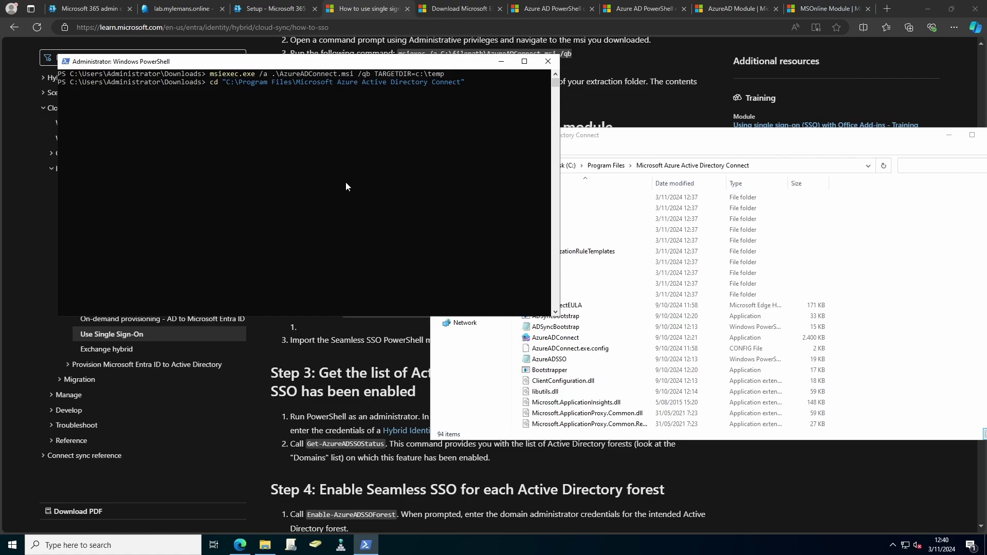
{"action": "key", "text": "Return"}
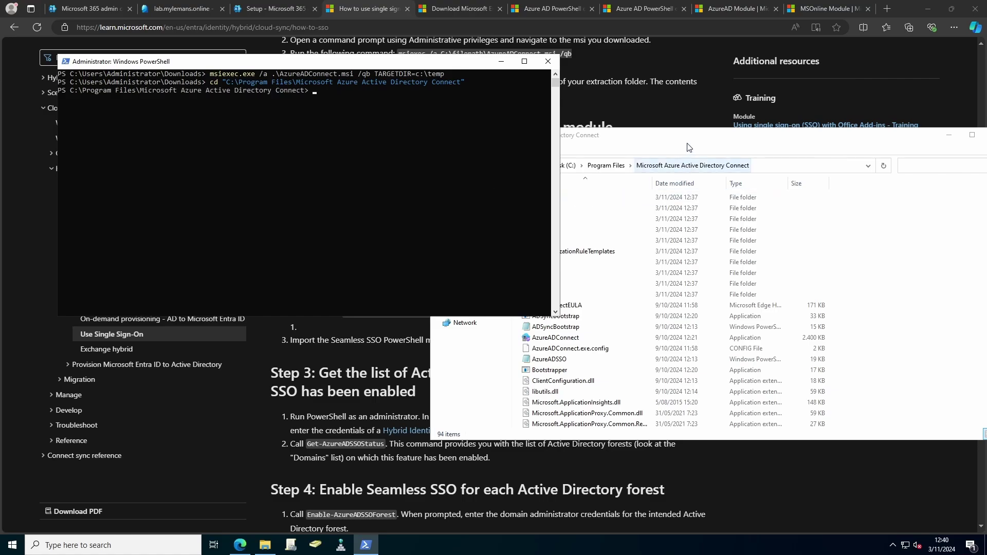
Step: Run Import-Module .\AzureADSSO.psd1, copied from the guide
{"action": "left_click", "coordinate": [360, 385]}
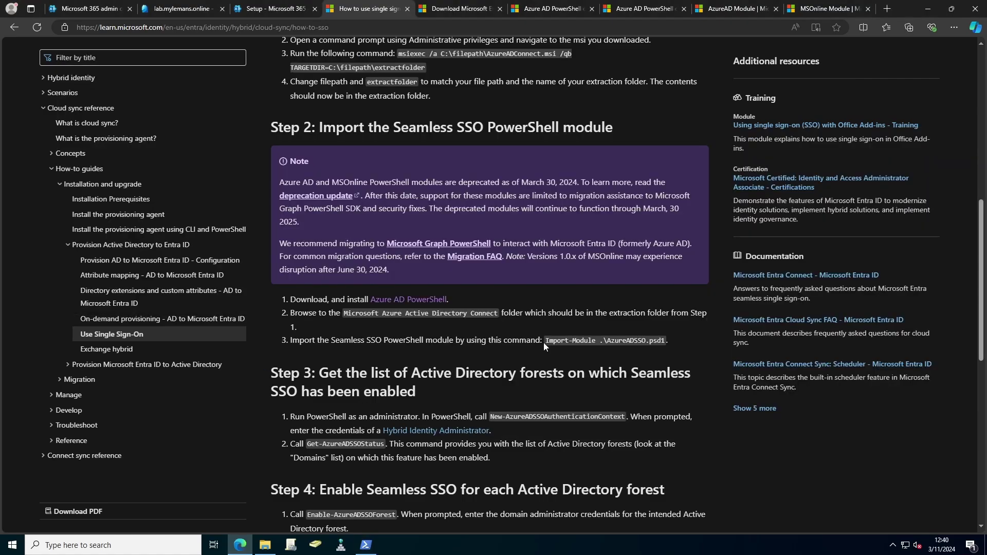
{"action": "left_click_drag", "start_coordinate": [545, 341], "coordinate": [665, 342]}
{"action": "key", "text": "ctrl+c"}
{"action": "key", "text": "alt+Tab"}
{"action": "key", "text": "ctrl+v"}
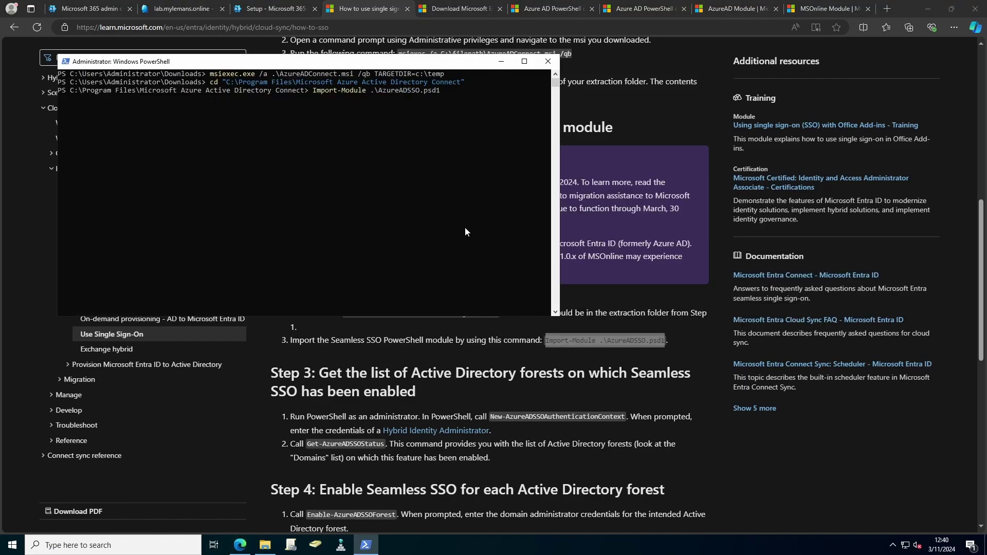
{"action": "key", "text": "Return"}
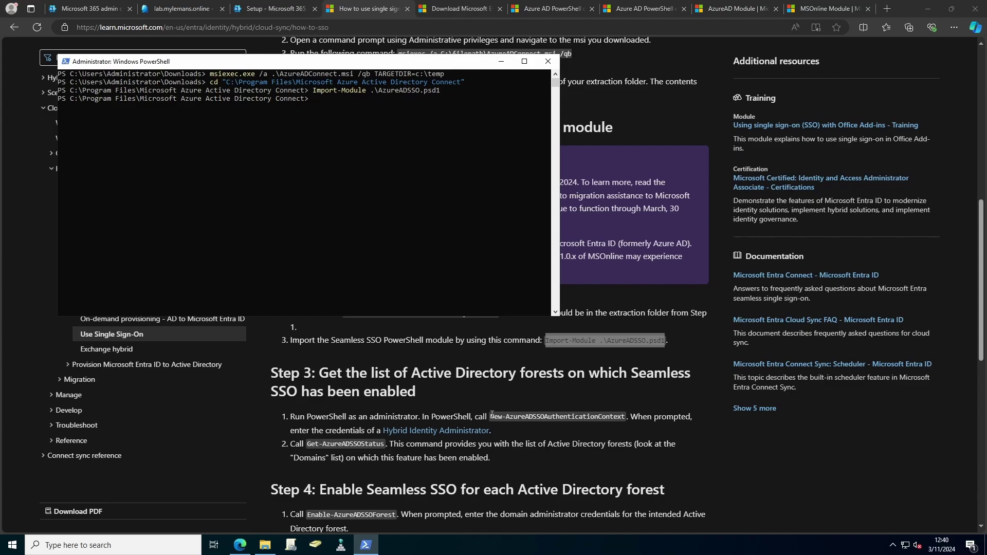
Step: Run New-AzureADSSOAuthenticationContext, copied from the guide
{"action": "left_click_drag", "start_coordinate": [490, 416], "coordinate": [623, 418]}
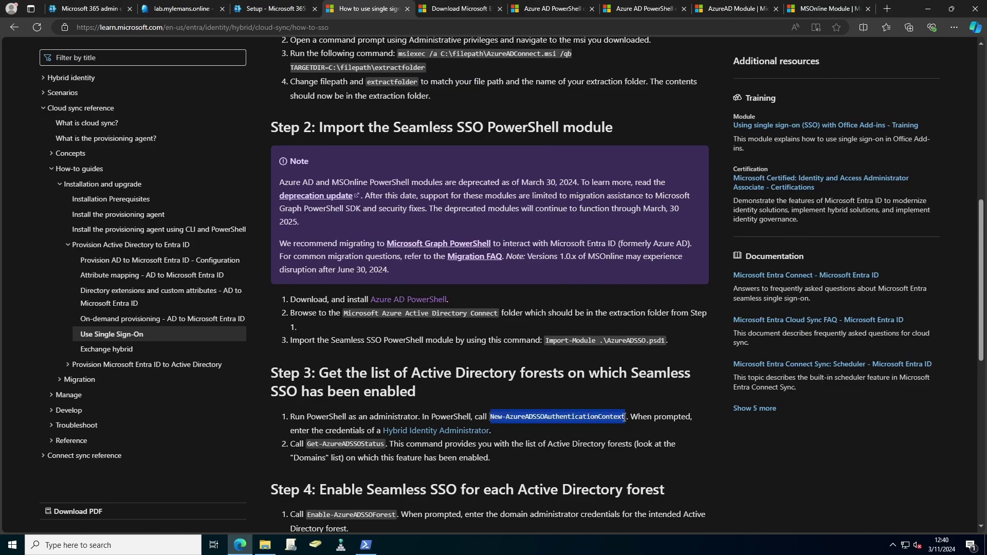
{"action": "key", "text": "ctrl+c"}
{"action": "key", "text": "alt+Tab"}
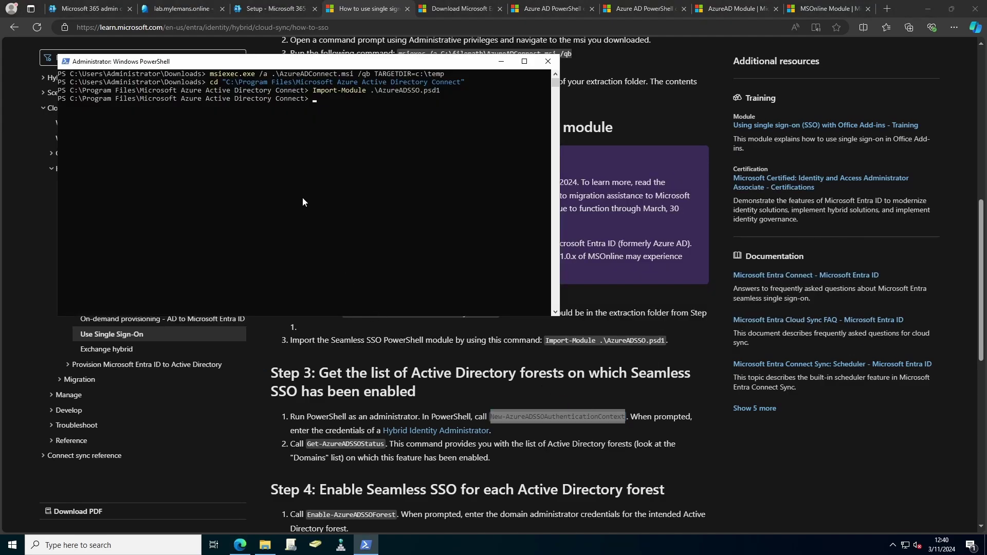
{"action": "key", "text": "ctrl+v"}
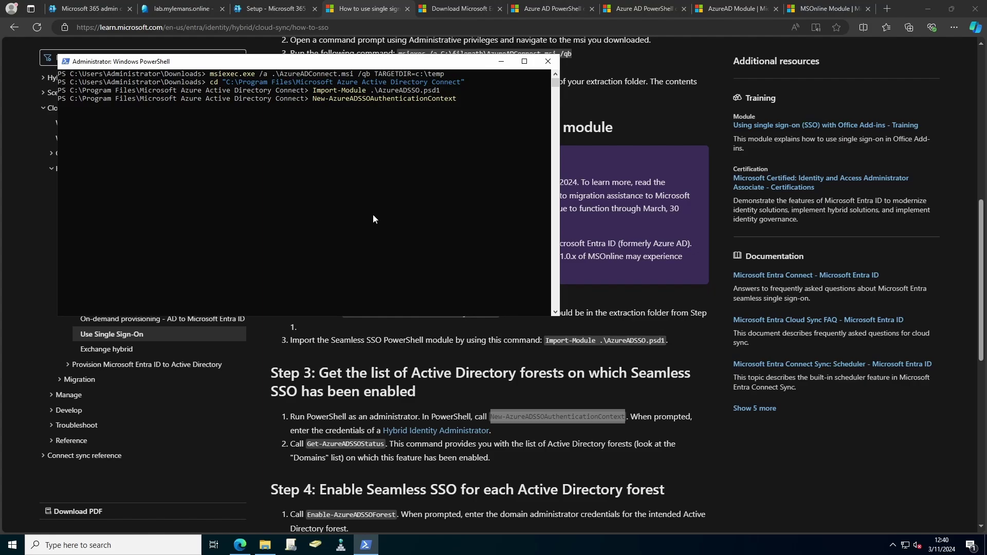
{"action": "key", "text": "Return"}
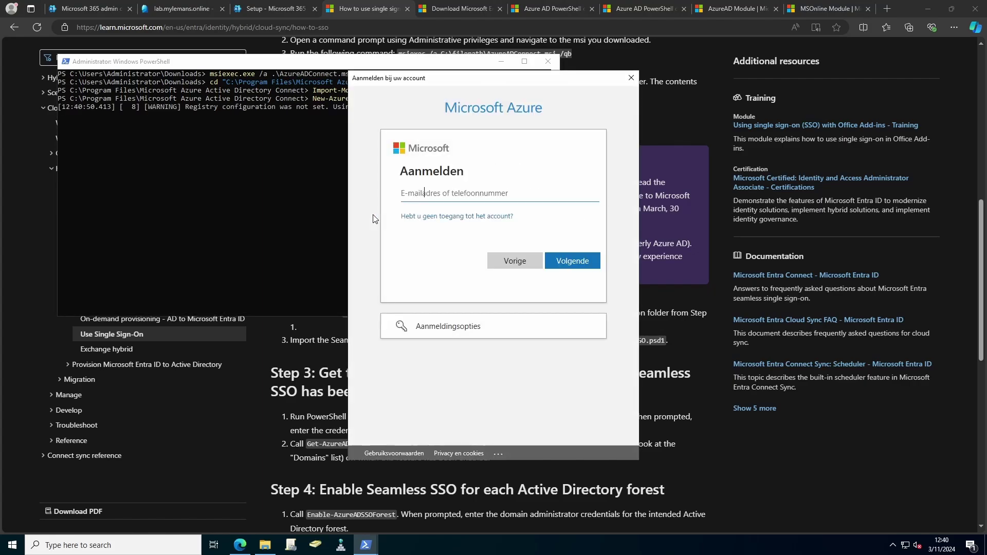
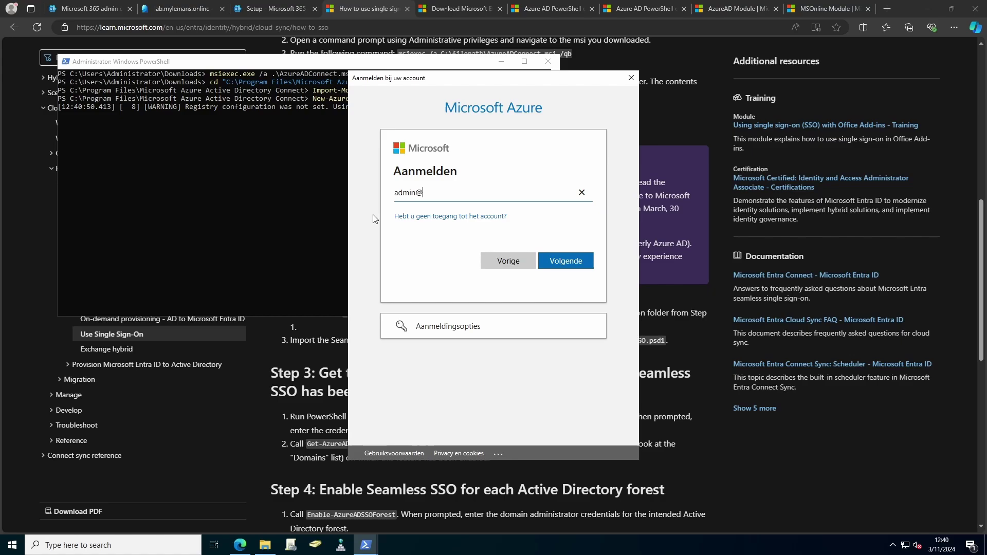
Step: Sign in with the tenant admin e-mail and password, then select Enable-AzureADSSOForest in the guide
{"action": "key", "text": "Return"}
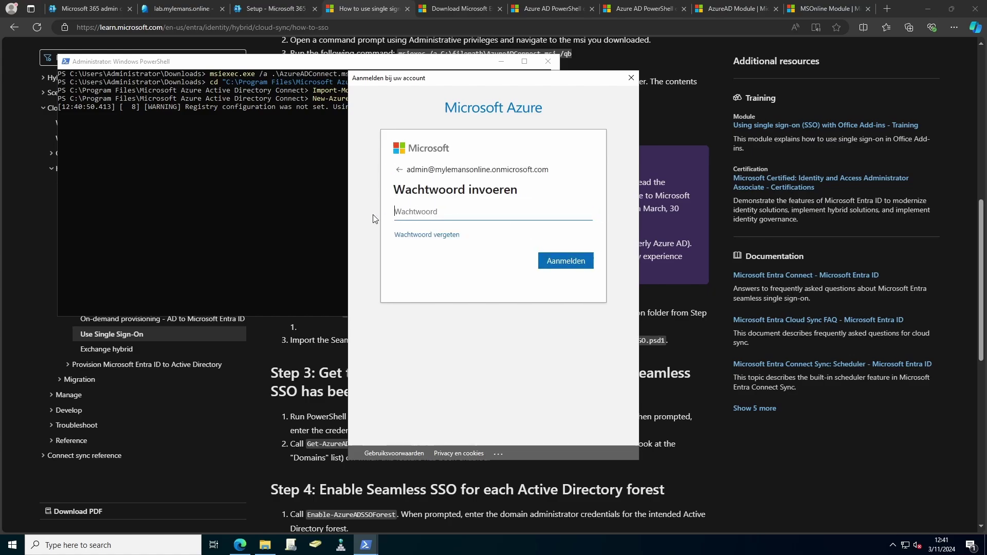
{"action": "type", "text": "••••••••••"}
{"action": "key", "text": "Return"}
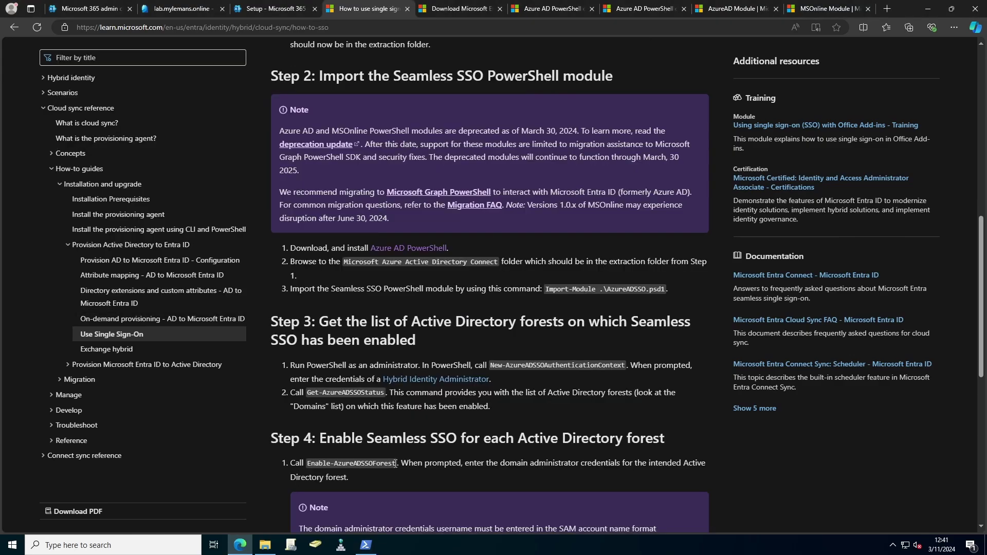
{"action": "left_click_drag", "start_coordinate": [397, 463], "coordinate": [307, 464]}
Step: Run Enable-AzureADSSOForest in PowerShell using the domain administrator credentials
{"action": "key", "text": "ctrl+c"}
{"action": "key", "text": "alt+Tab"}
{"action": "right_click", "coordinate": [280, 233]}
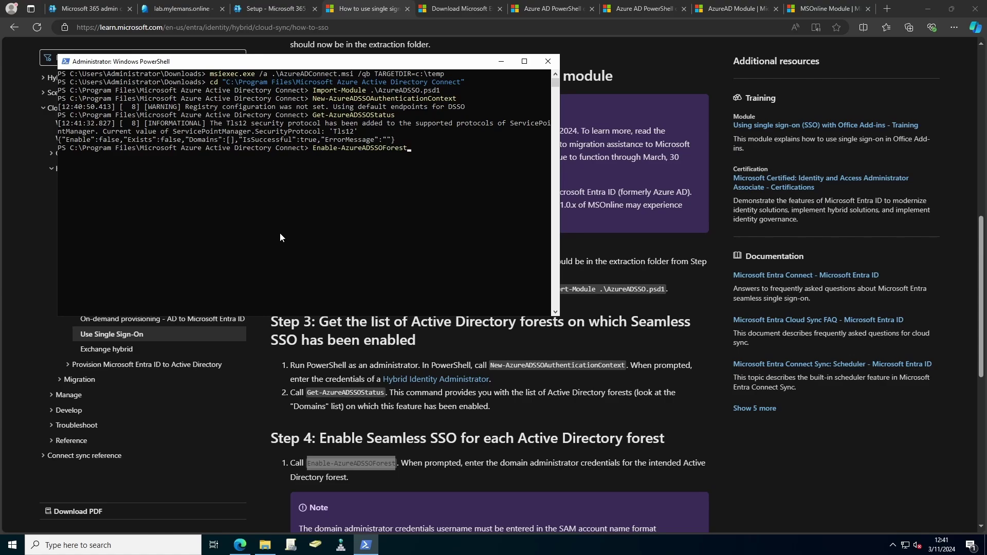
{"action": "key", "text": "Return"}
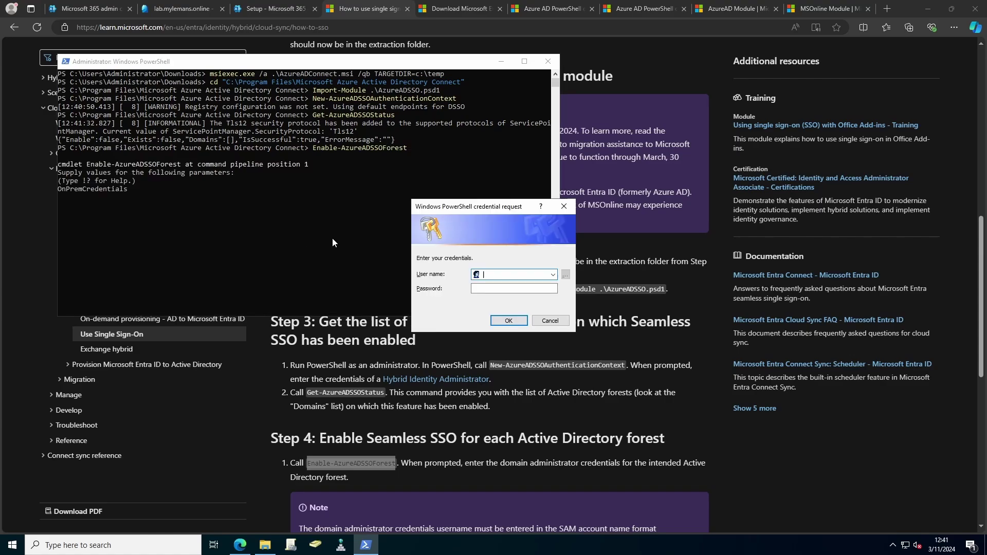
{"action": "type", "text": "lab\\administrator"}
{"action": "key", "text": "Tab"}
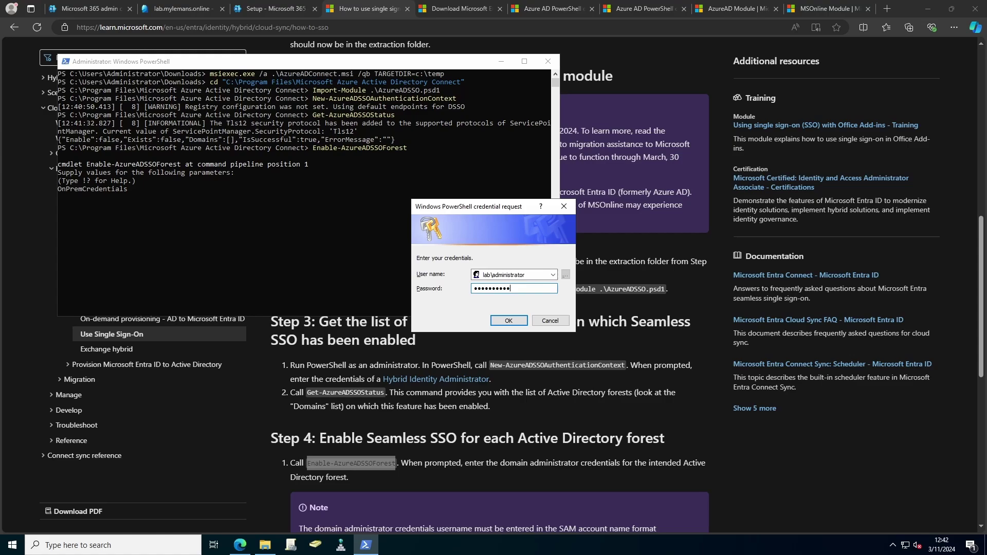
{"action": "key", "text": "Return"}
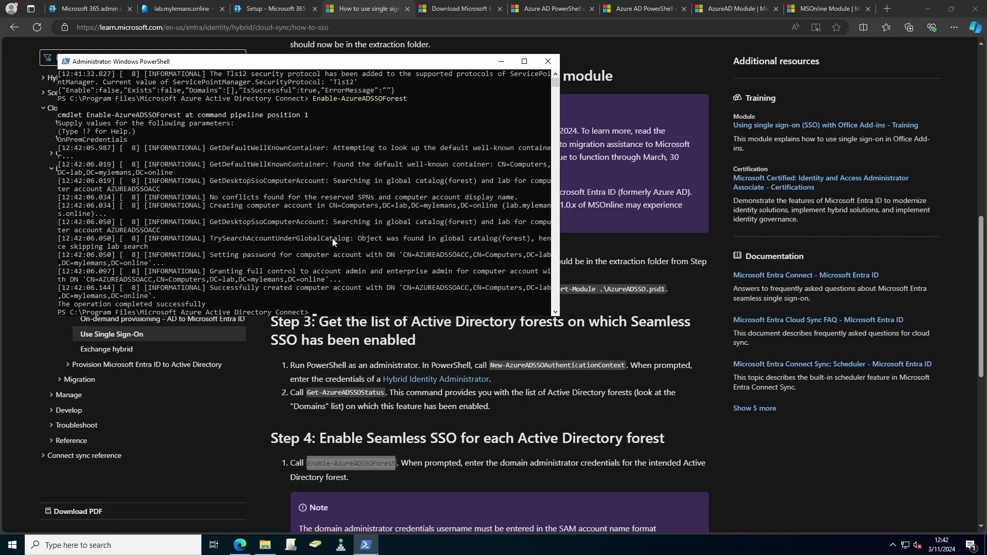
Step: Copy Enable-AzureADSSO -Enable $true from the docs and run it for the tenant
{"action": "scroll", "coordinate": [487, 417], "scroll_direction": "down", "scroll_amount": 1}
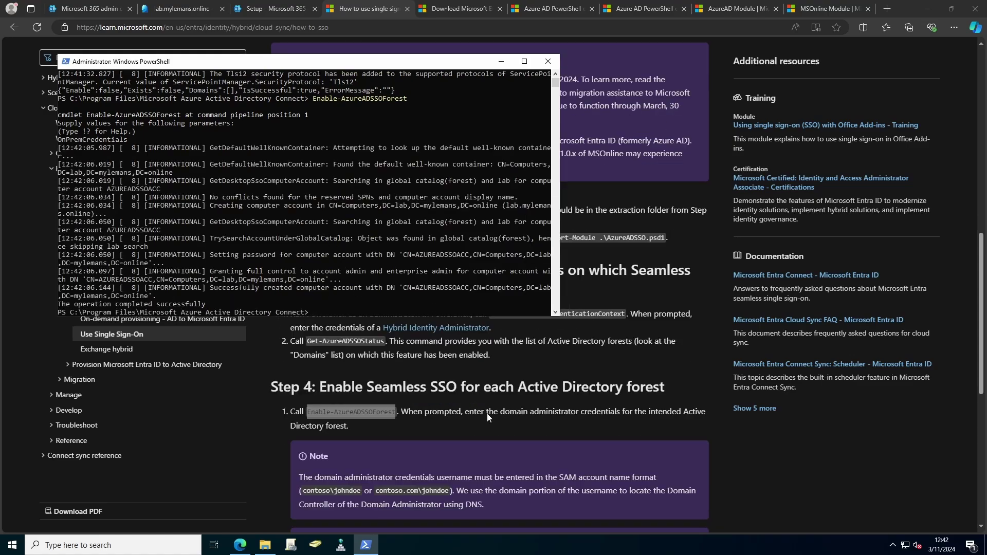
{"action": "scroll", "coordinate": [486, 414], "scroll_direction": "down", "scroll_amount": 4}
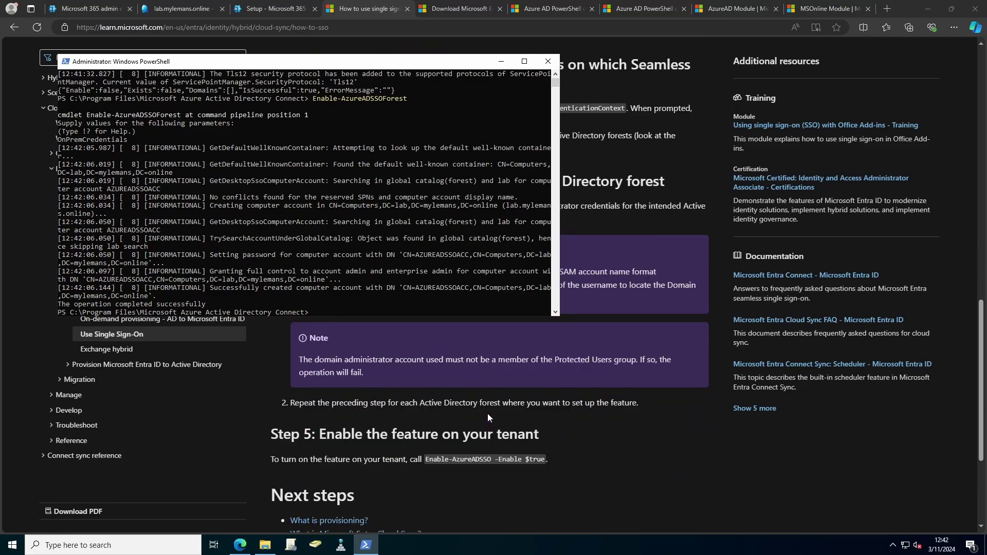
{"action": "left_click_drag", "start_coordinate": [425, 459], "coordinate": [536, 461]}
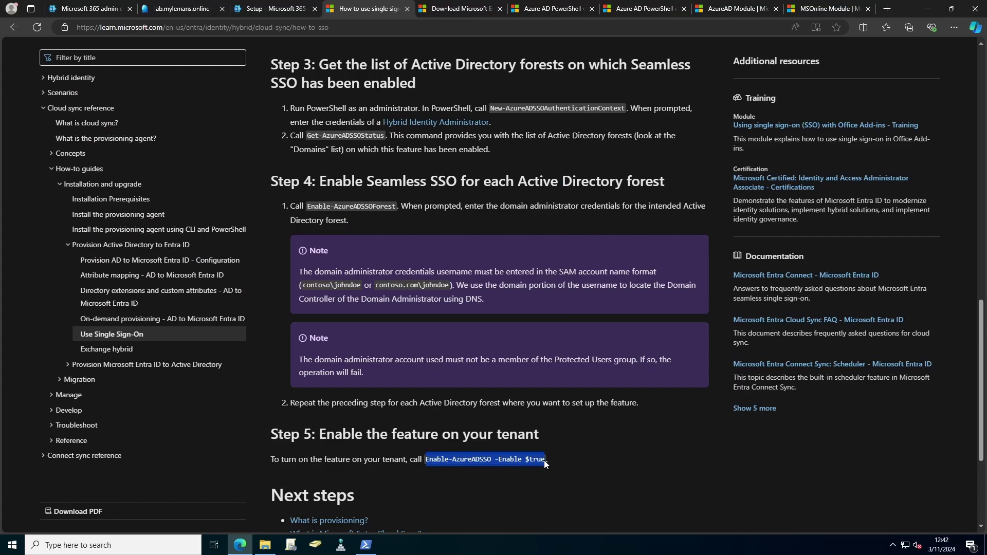
{"action": "key", "text": "alt+Tab"}
{"action": "key", "text": "ctrl+v"}
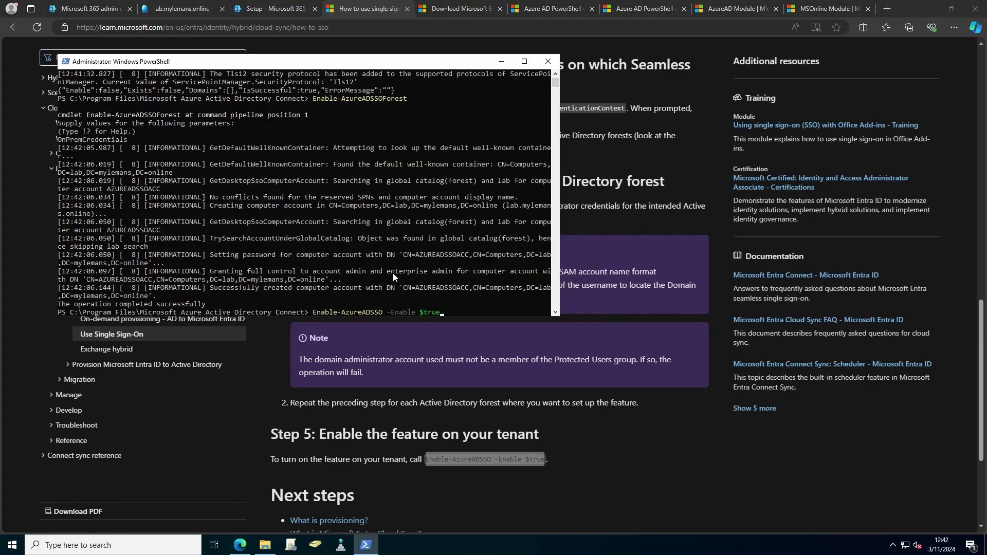
{"action": "key", "text": "Return"}
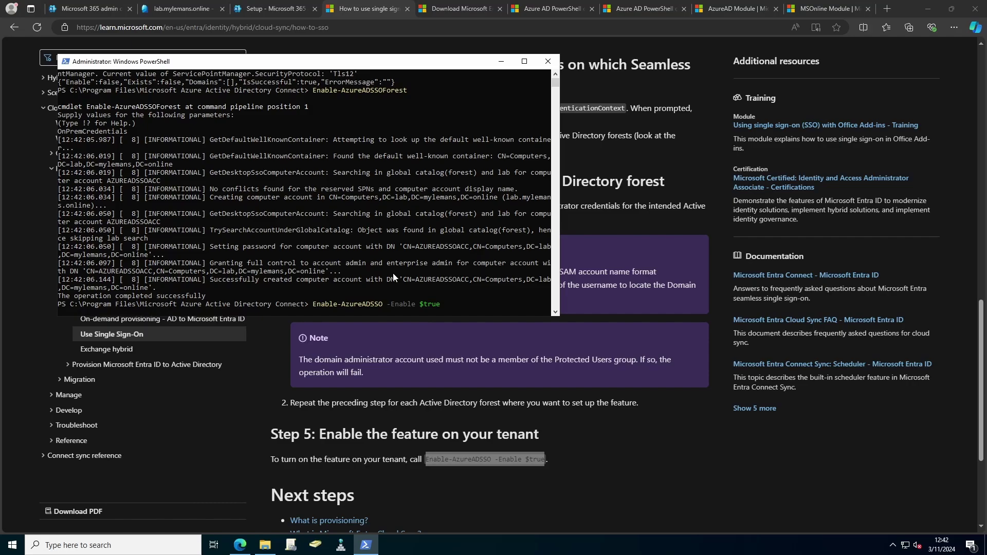
Step: Close PowerShell and select the new AZUREADSSOACC account under Computers in ADUC
{"action": "key", "text": "alt+F4"}
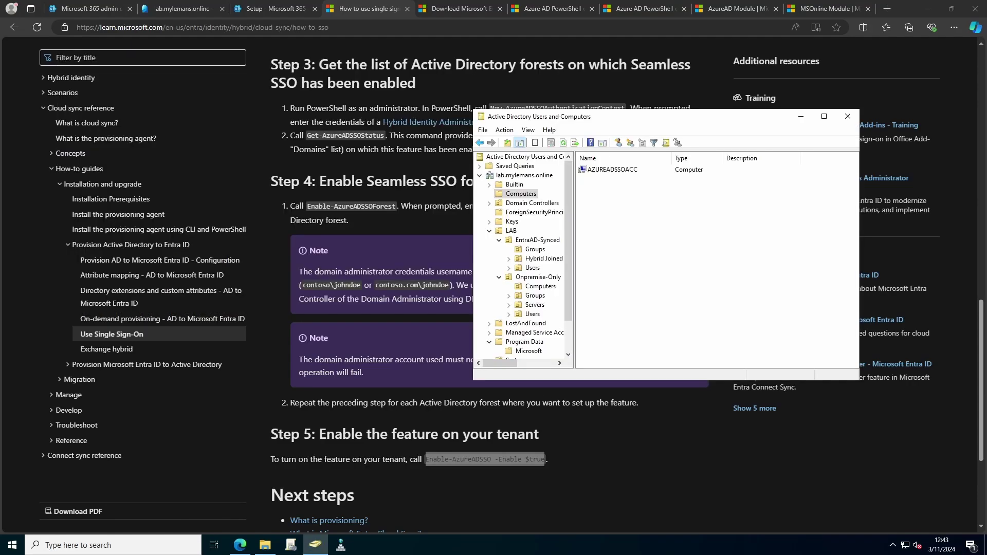
{"action": "left_click", "coordinate": [602, 171]}
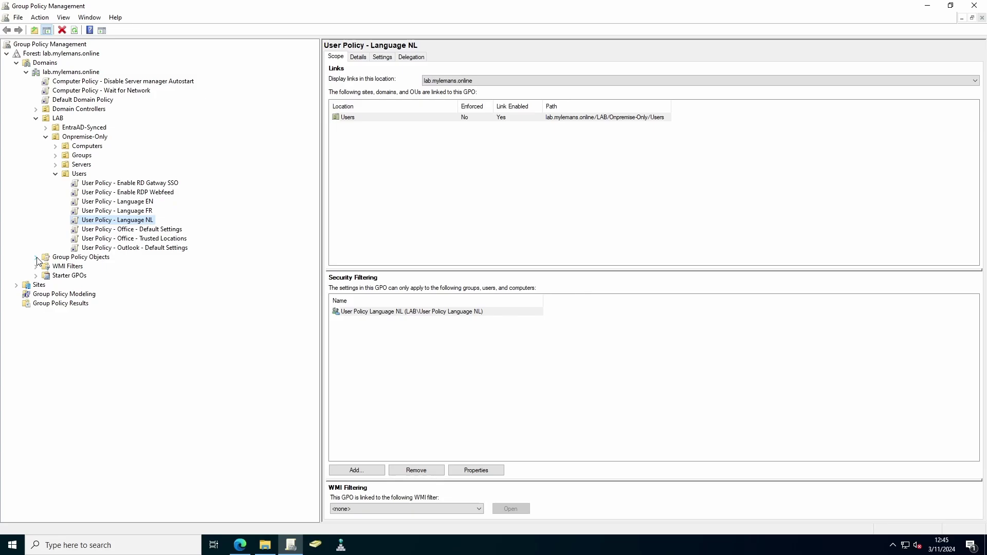
Step: Show the Settings report of User Policy - Azure AD - SSO with its Intranet Zone template policy
{"action": "left_click", "coordinate": [36, 258]}
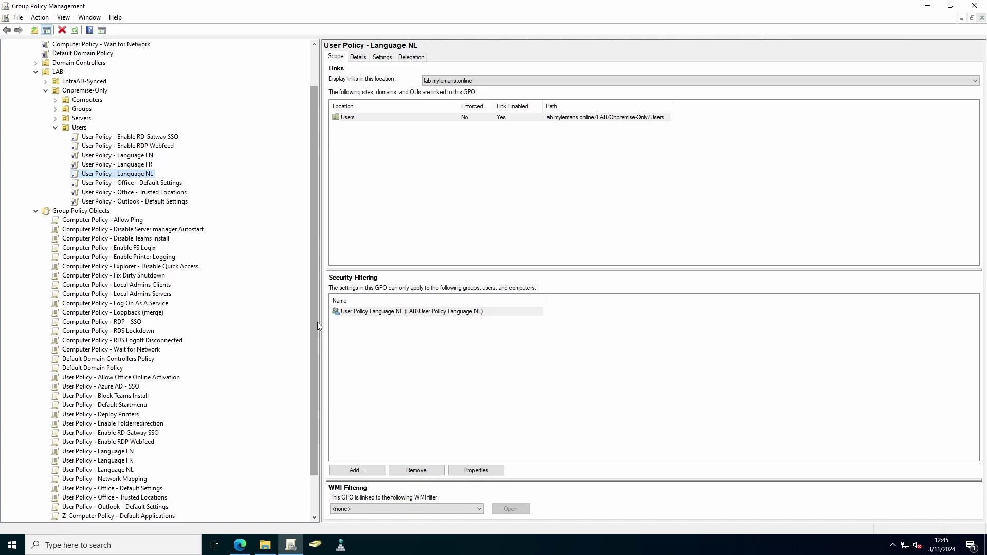
{"action": "left_click", "coordinate": [115, 387]}
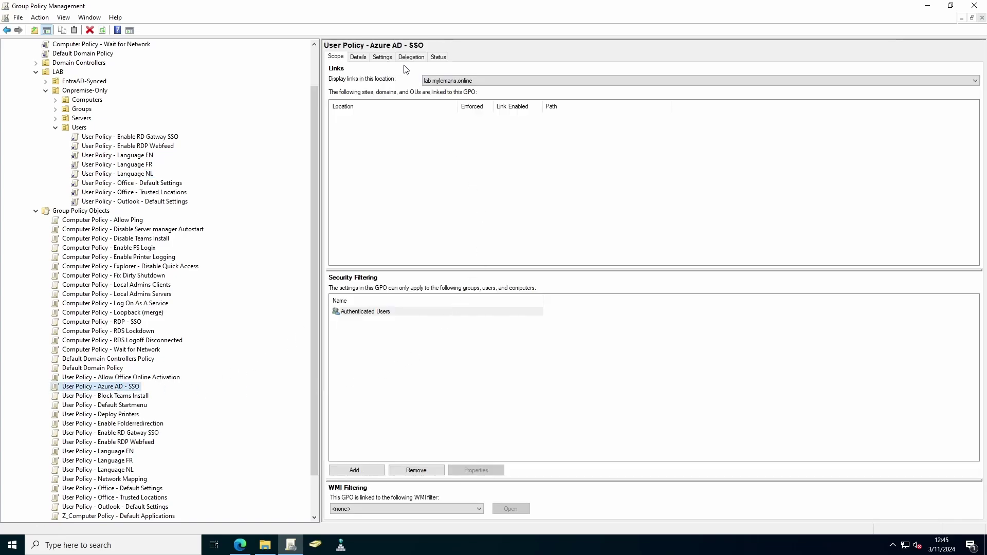
{"action": "left_click", "coordinate": [382, 57]}
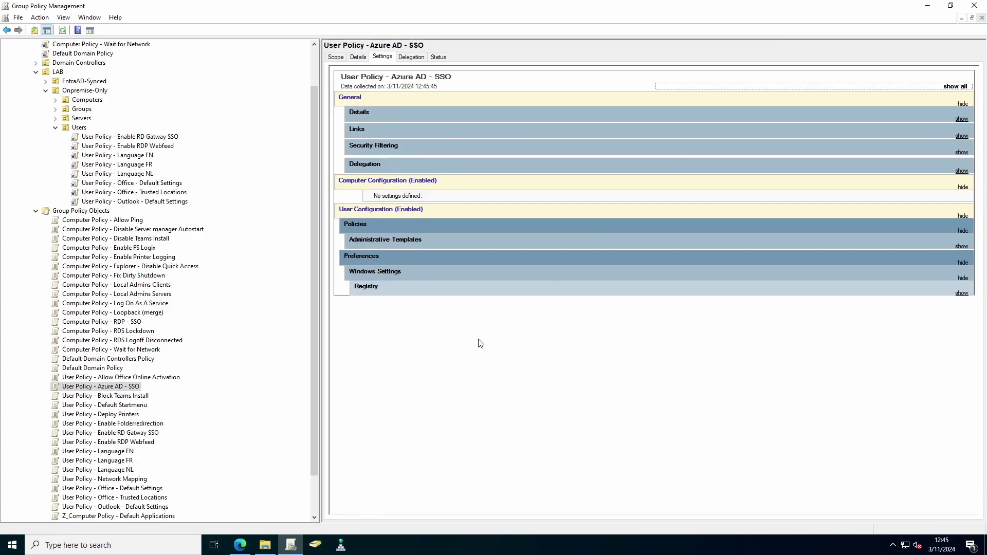
{"action": "left_click", "coordinate": [389, 246]}
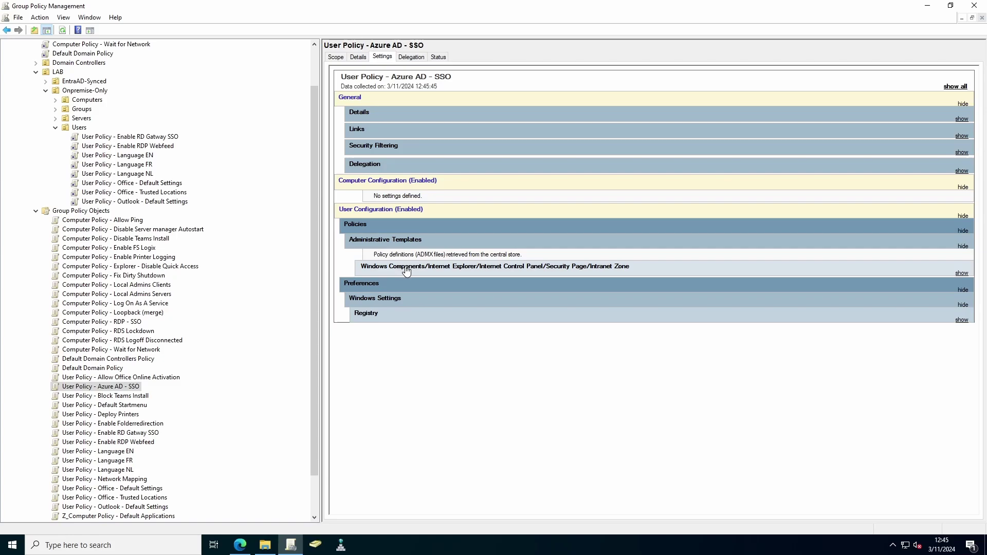
{"action": "left_click", "coordinate": [405, 267]}
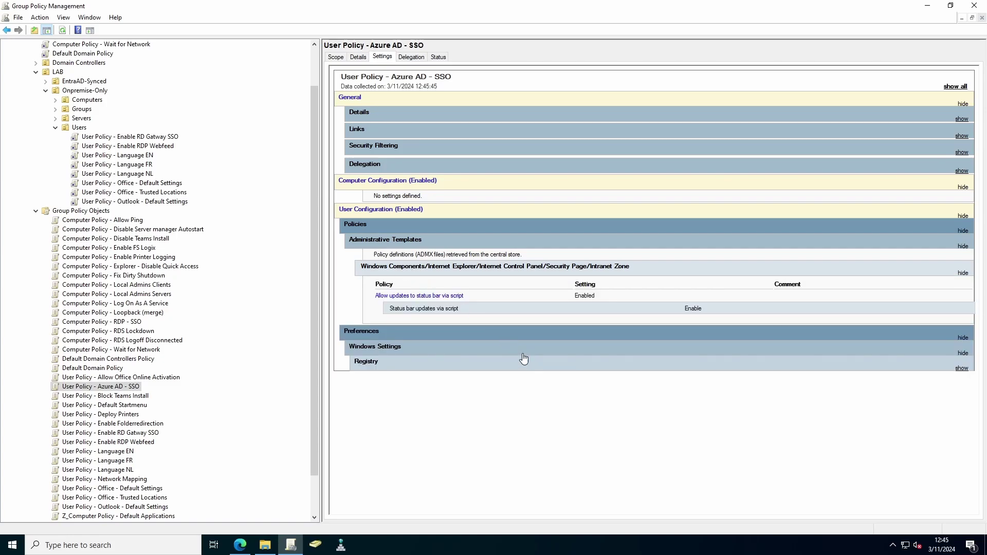
Step: Expand the policy's registry preference items, including the https and Order 2 entries' properties
{"action": "left_click", "coordinate": [430, 368]}
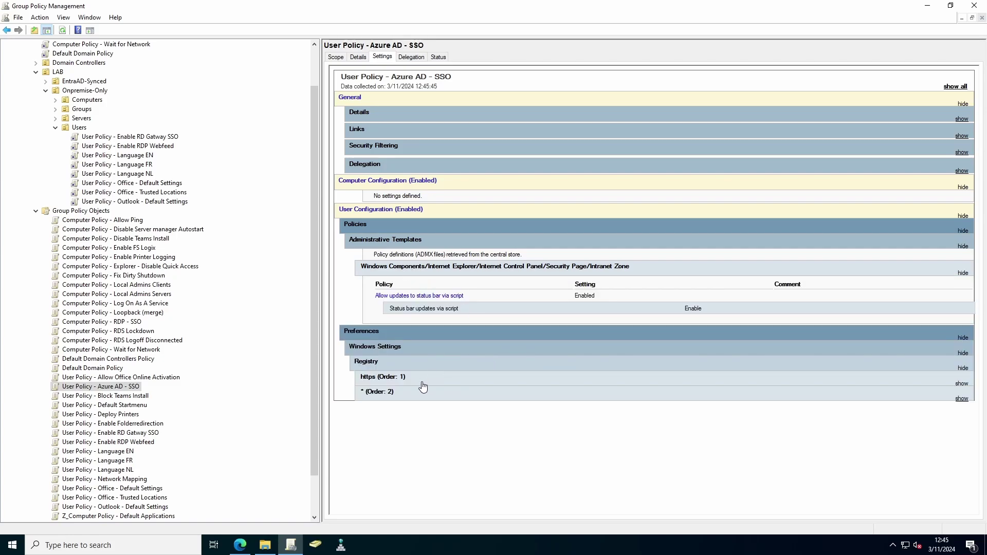
{"action": "left_click", "coordinate": [423, 387]}
{"action": "left_click", "coordinate": [418, 426]}
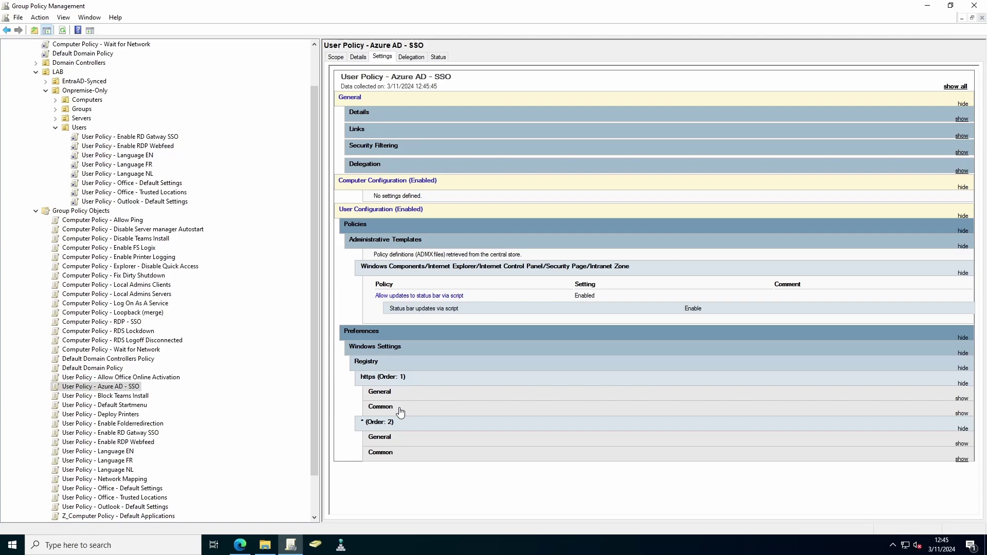
{"action": "left_click", "coordinate": [401, 412]}
{"action": "left_click", "coordinate": [403, 394]}
{"action": "scroll", "coordinate": [433, 413], "scroll_direction": "down", "scroll_amount": 2}
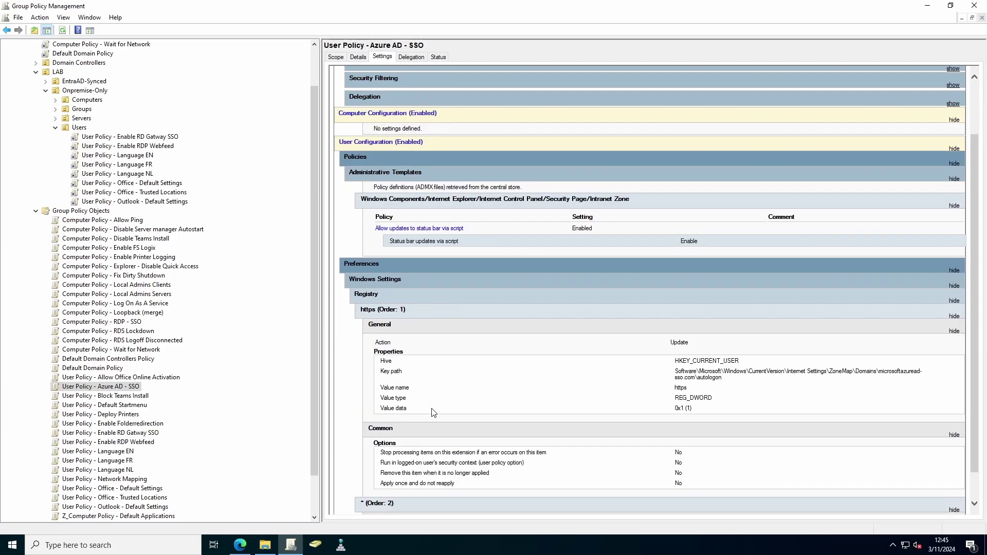
{"action": "scroll", "coordinate": [434, 412], "scroll_direction": "down", "scroll_amount": 1}
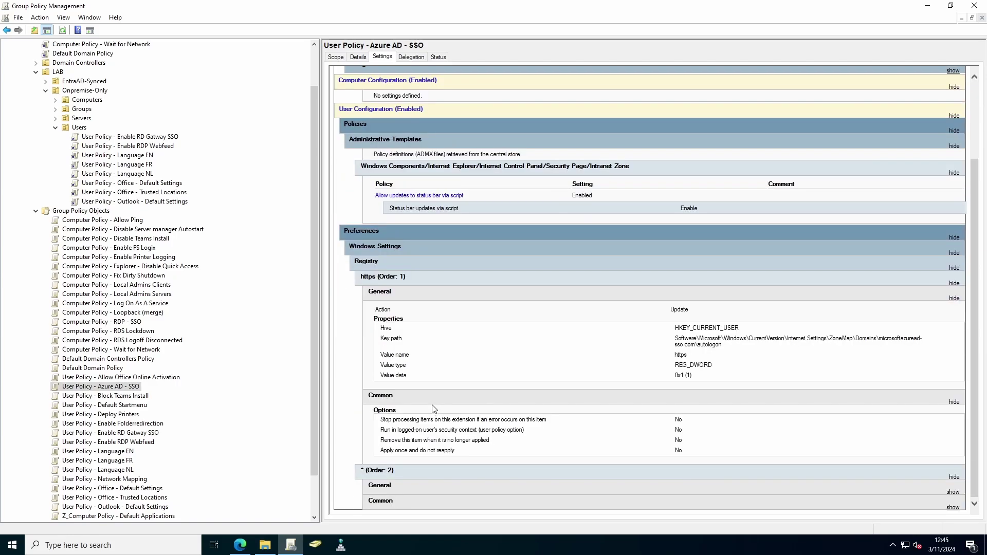
{"action": "left_click", "coordinate": [404, 493]}
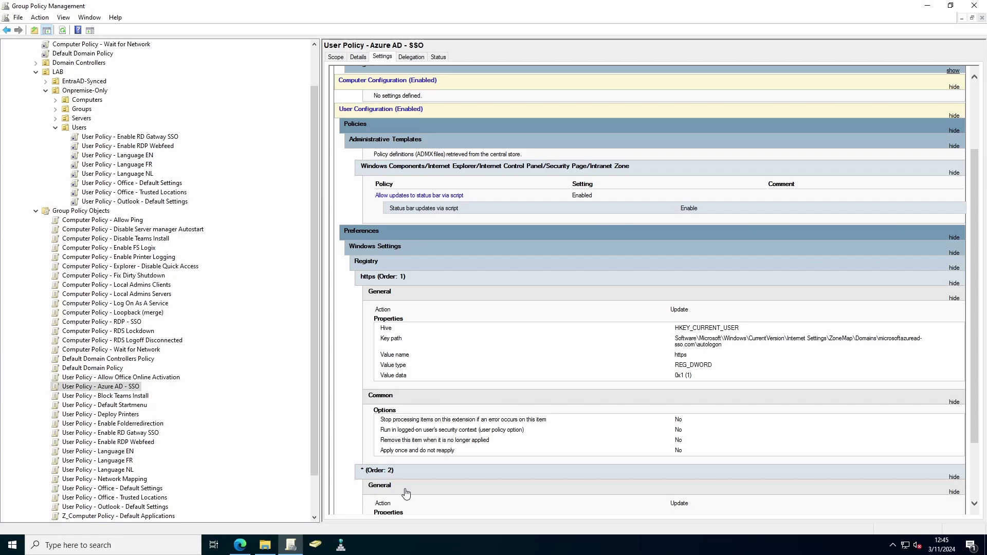
{"action": "scroll", "coordinate": [435, 494], "scroll_direction": "down", "scroll_amount": 2}
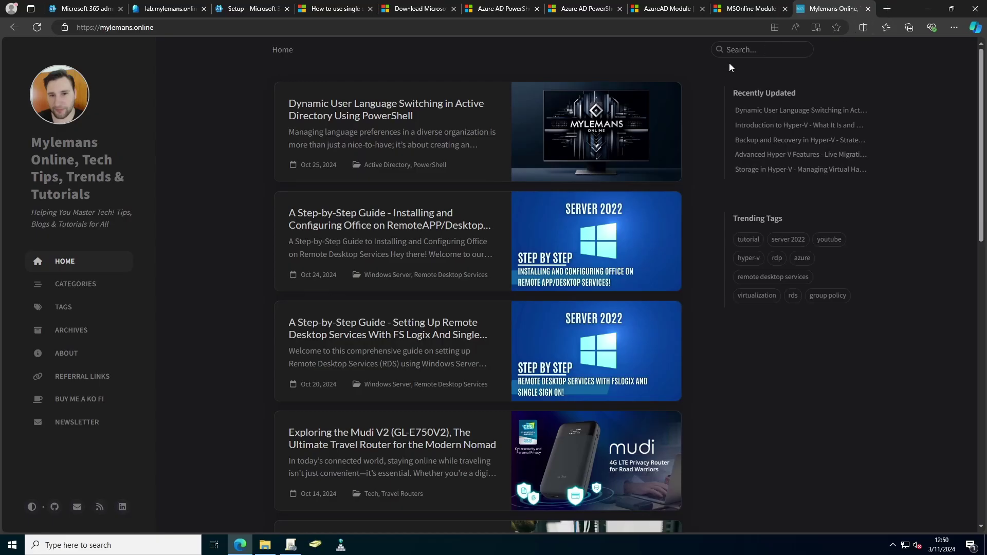
Step: Search the blog for 'cloud', open the Cloud Kerberos trust post, and copy its first code block
{"action": "left_click", "coordinate": [740, 50]}
{"action": "type", "text": "cloud"}
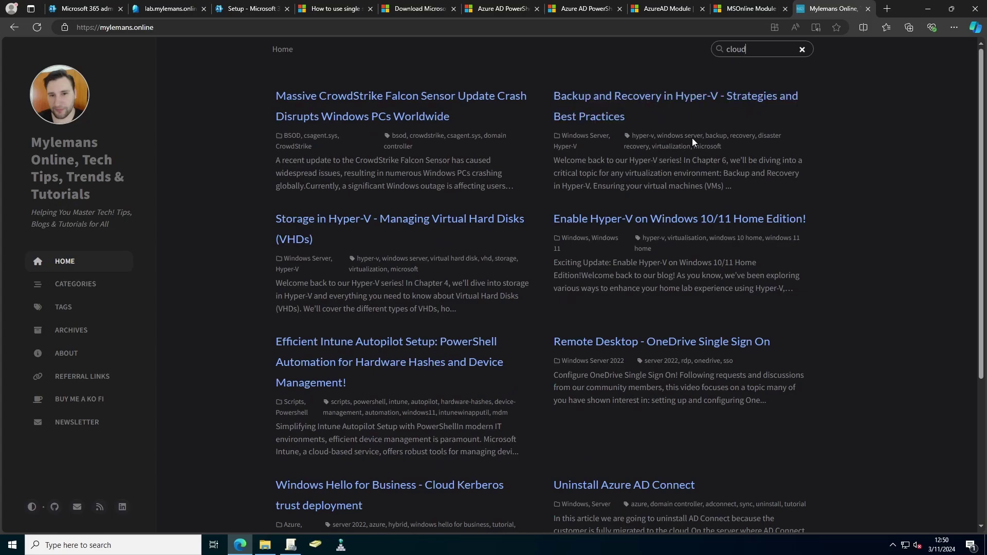
{"action": "left_click", "coordinate": [395, 489]}
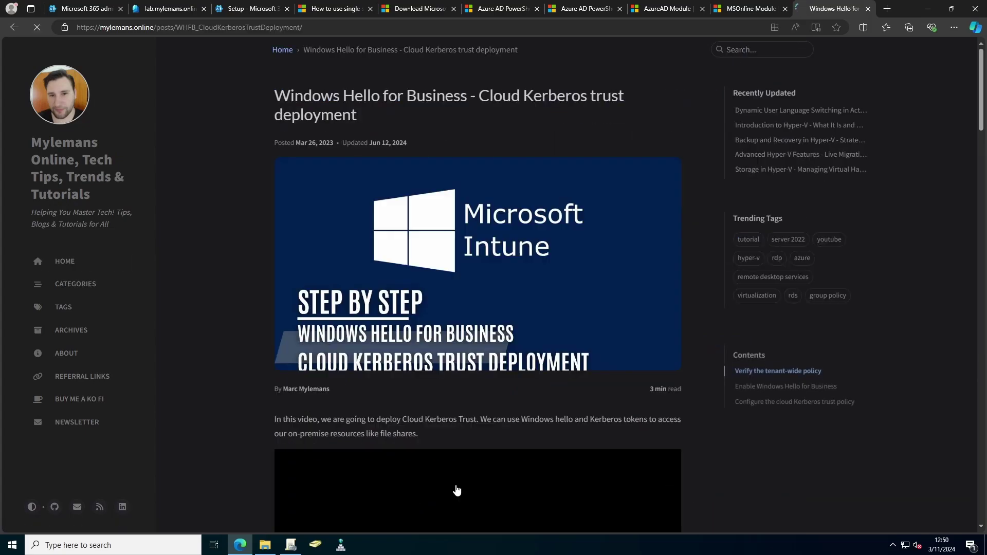
{"action": "scroll", "coordinate": [497, 393], "scroll_direction": "down", "scroll_amount": 5}
{"action": "scroll", "coordinate": [505, 393], "scroll_direction": "down", "scroll_amount": 2}
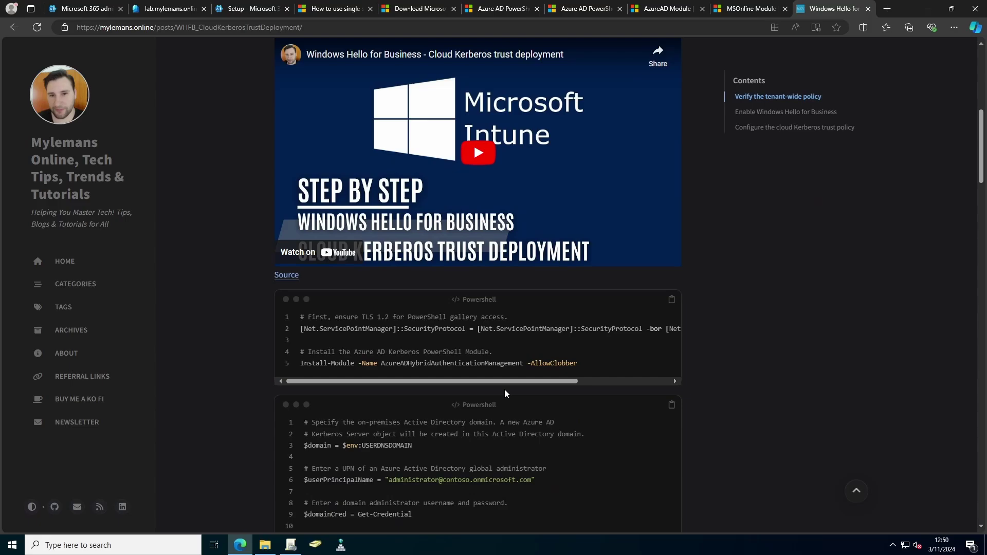
{"action": "left_click", "coordinate": [672, 299]}
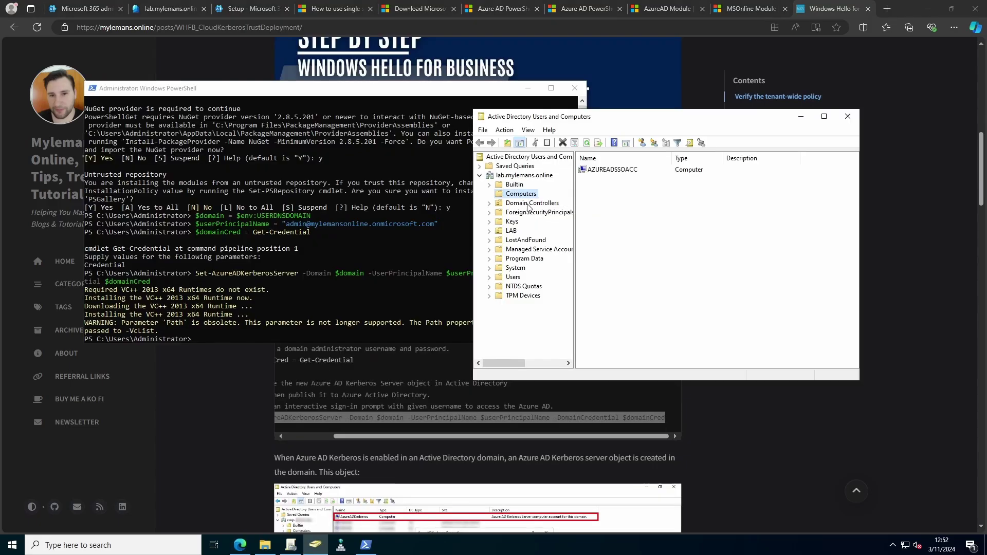
Step: Check AzureADKerberos under Domain Controllers, then close ADUC and PowerShell
{"action": "left_click", "coordinate": [529, 204]}
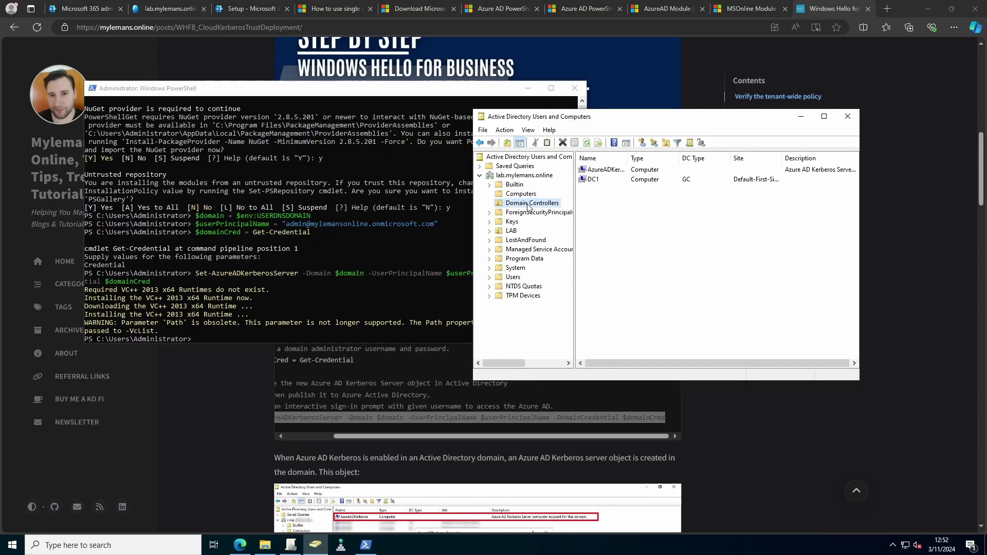
{"action": "left_click", "coordinate": [616, 171]}
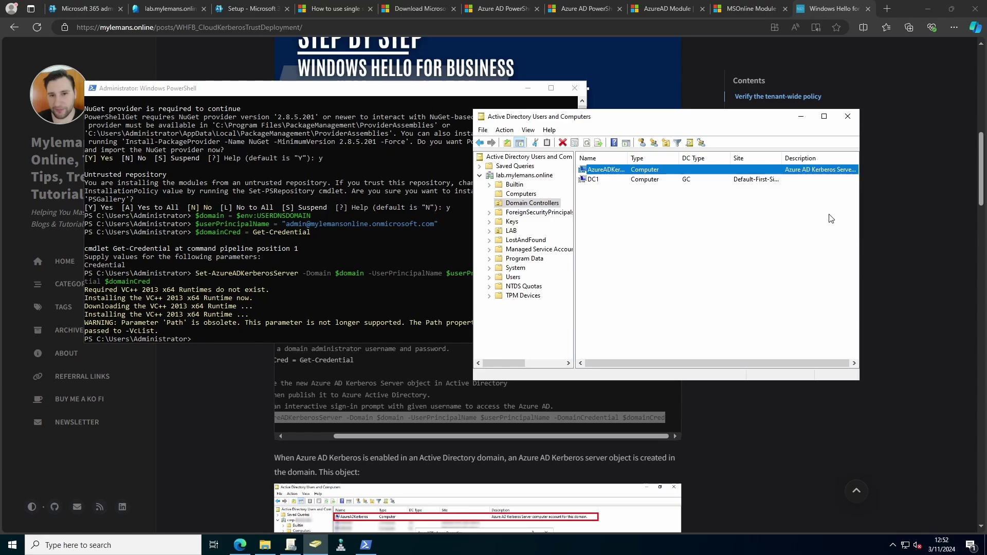
{"action": "left_click", "coordinate": [848, 116]}
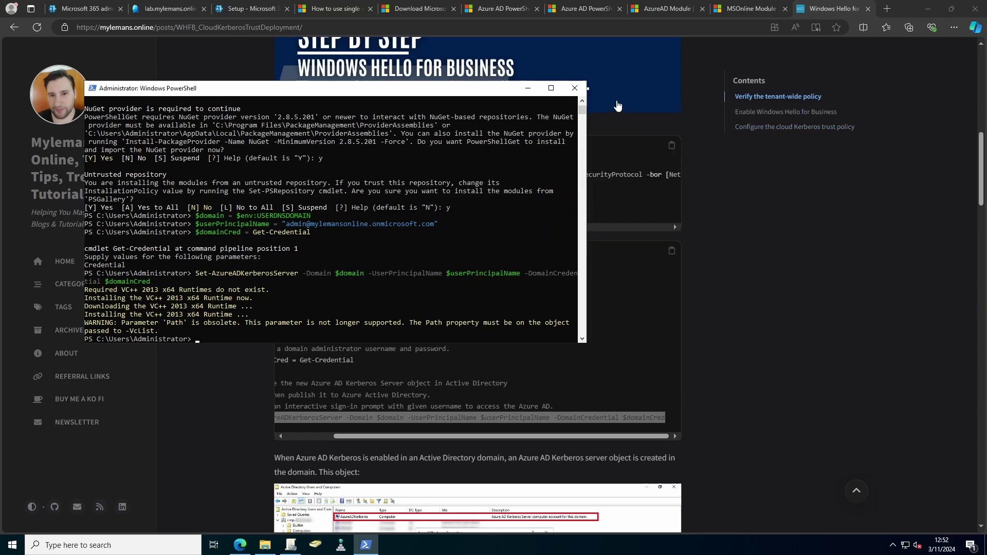
{"action": "left_click", "coordinate": [575, 89]}
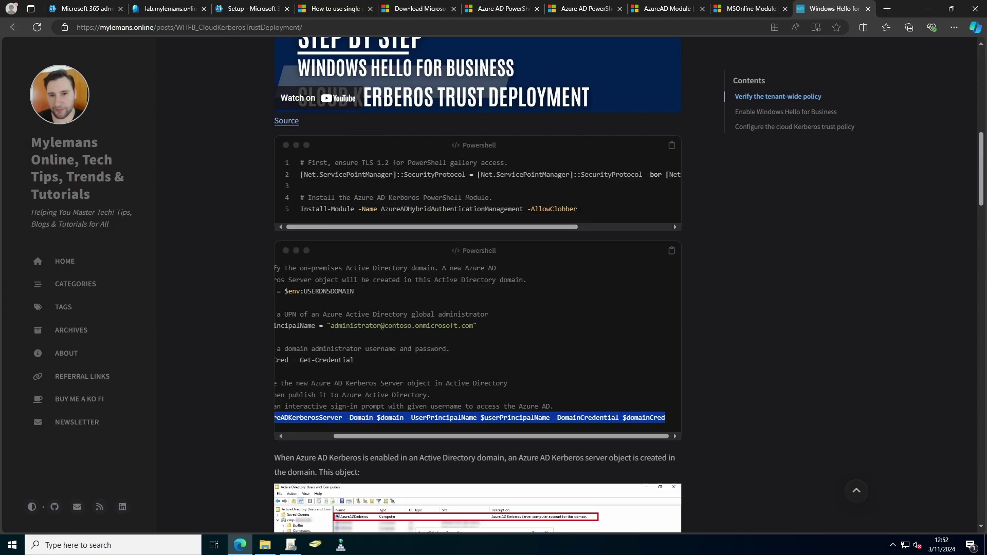